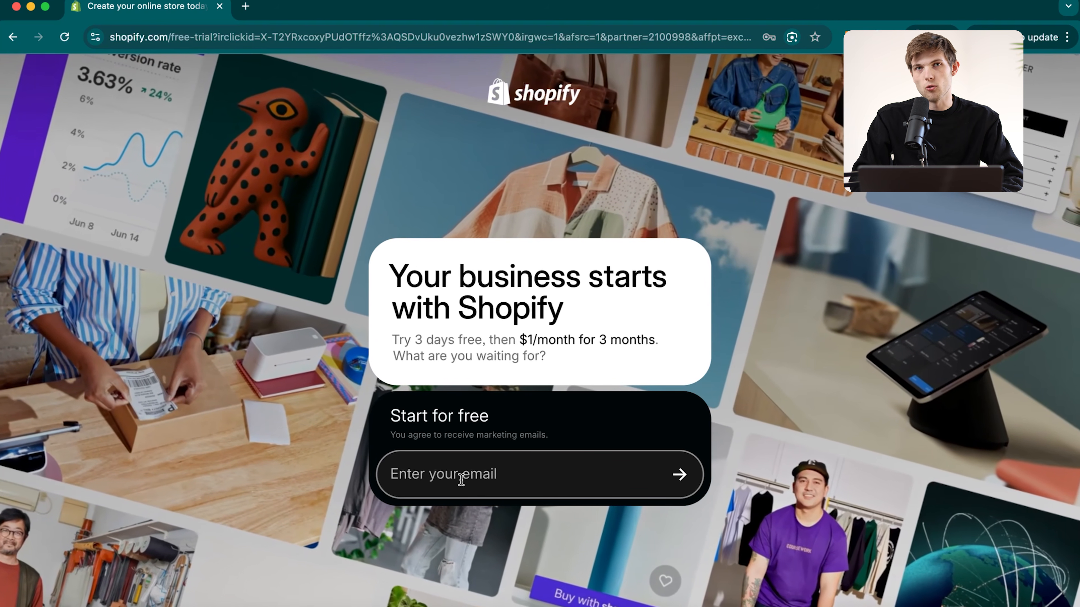
- Submit the sign-up email to start the free trial and choose the Basic plan at $1 per month for 3 months
click(679, 474)
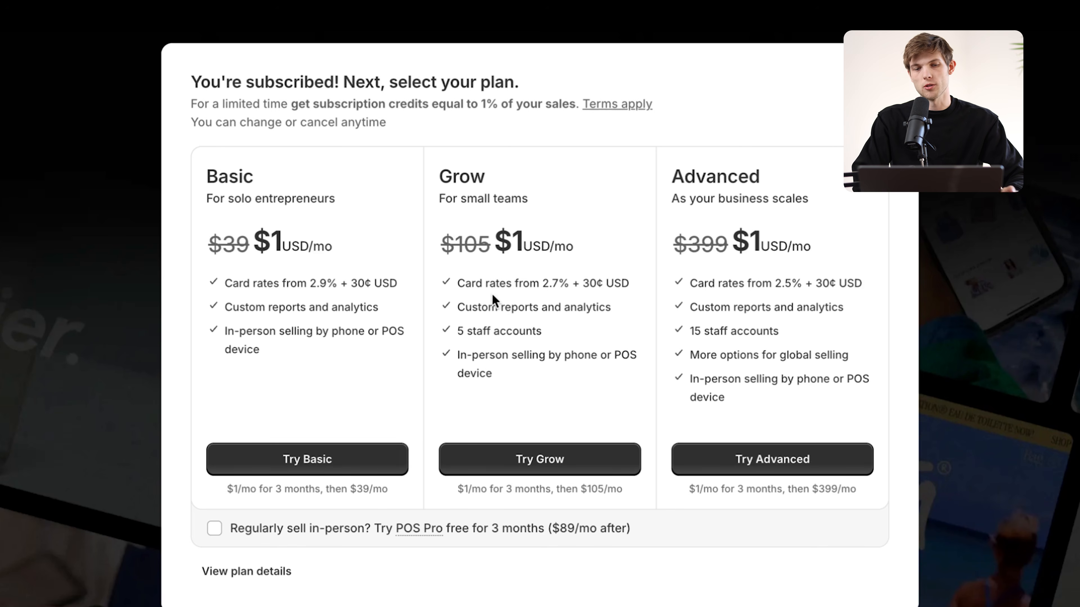
drag(489, 283, 506, 283)
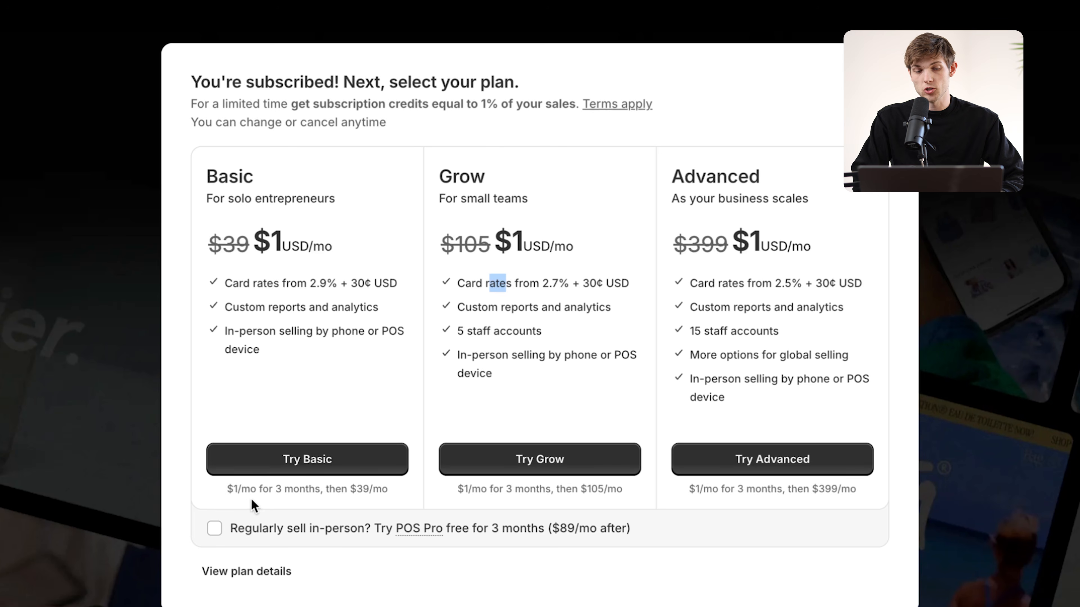
click(256, 491)
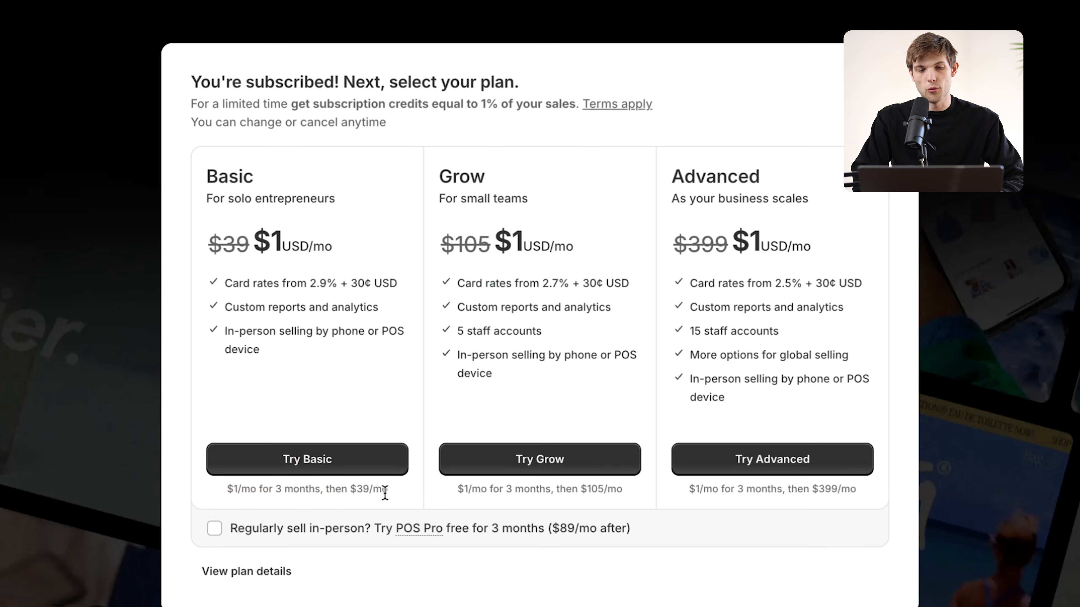
click(374, 493)
drag(374, 493, 359, 491)
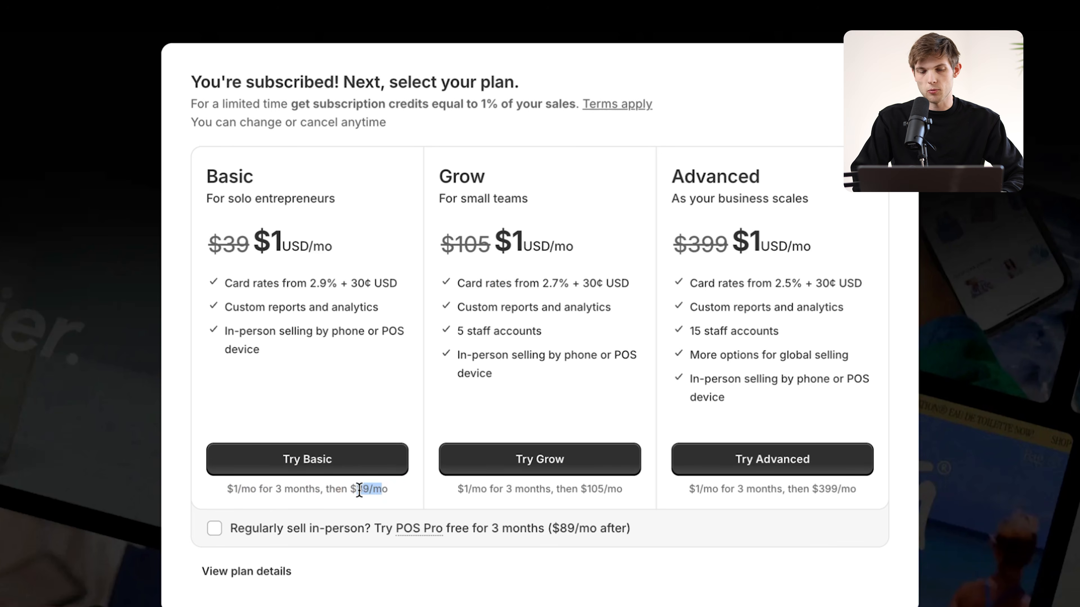
click(300, 468)
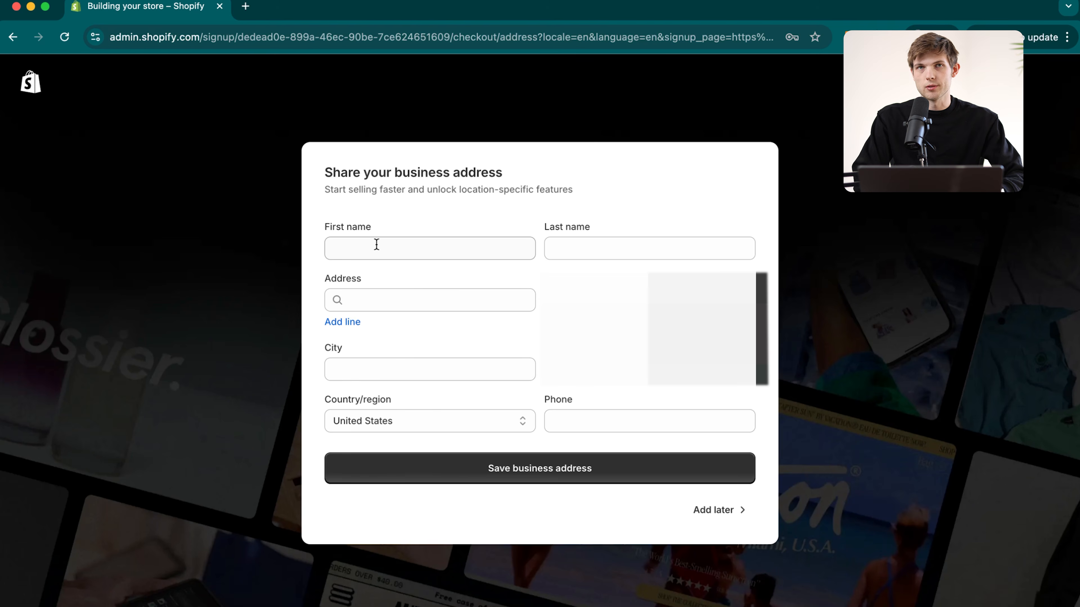
- Save the business address and skip the customized setup questions, leaving them all unanswered
click(445, 464)
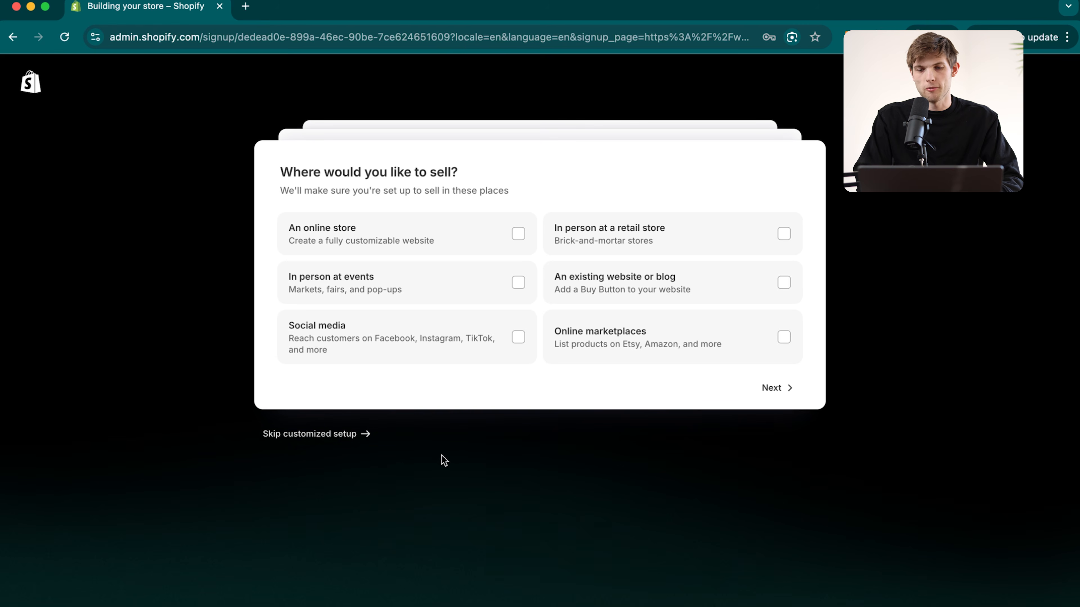
click(783, 394)
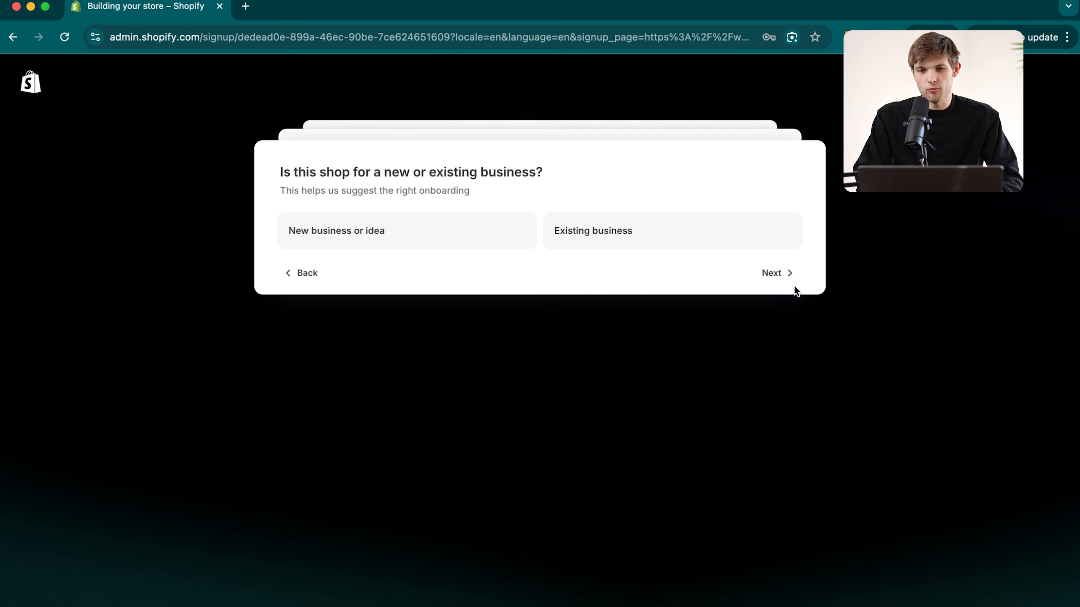
click(789, 283)
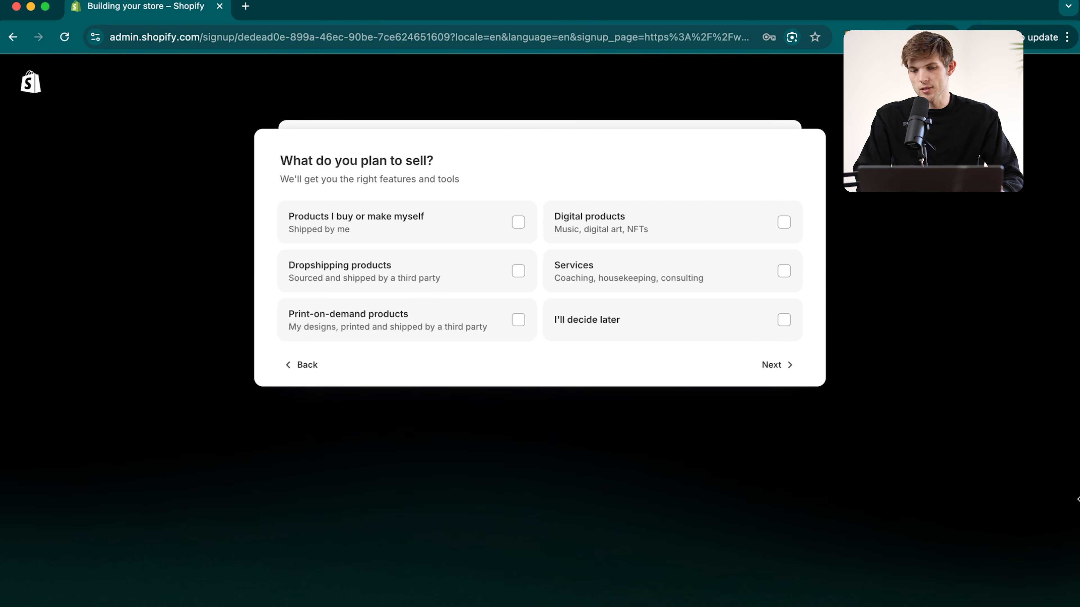
click(305, 366)
click(310, 281)
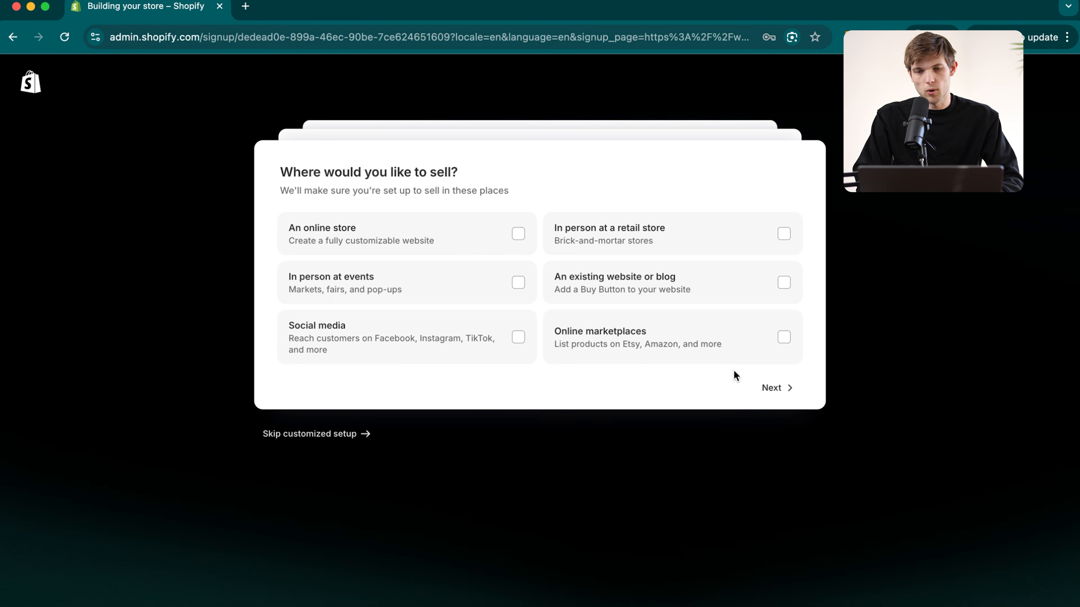
click(334, 438)
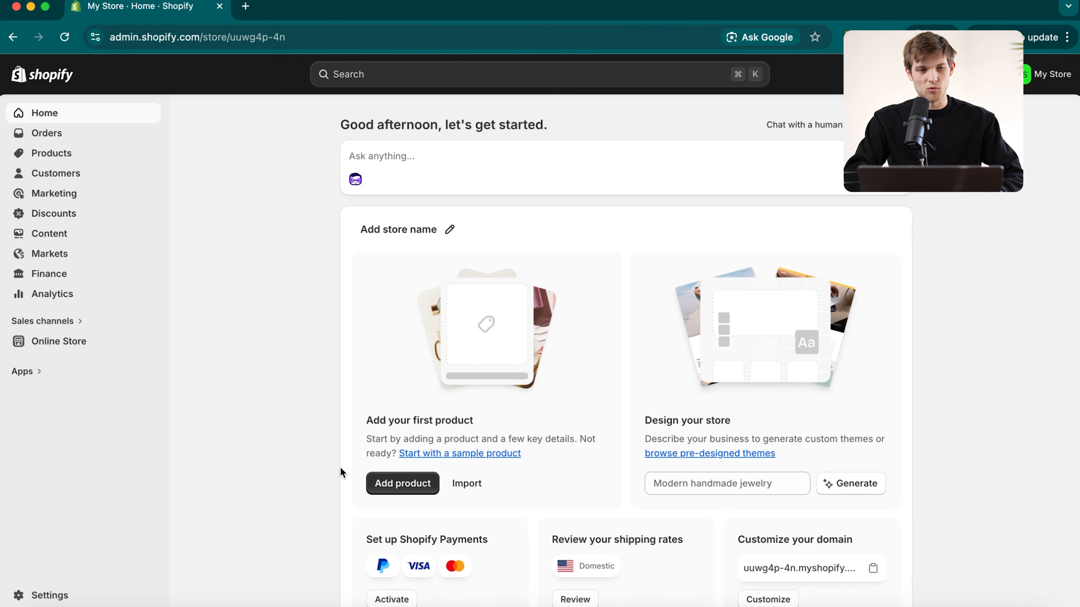
- Open the pre-designed themes for the store from the store design options
key(ctrl+s)
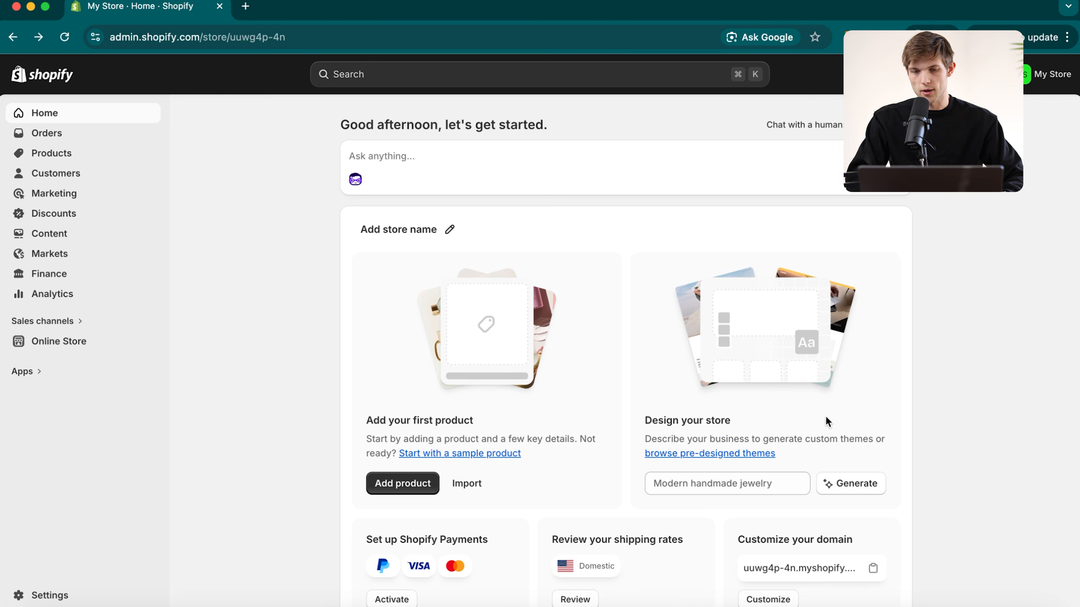
click(704, 484)
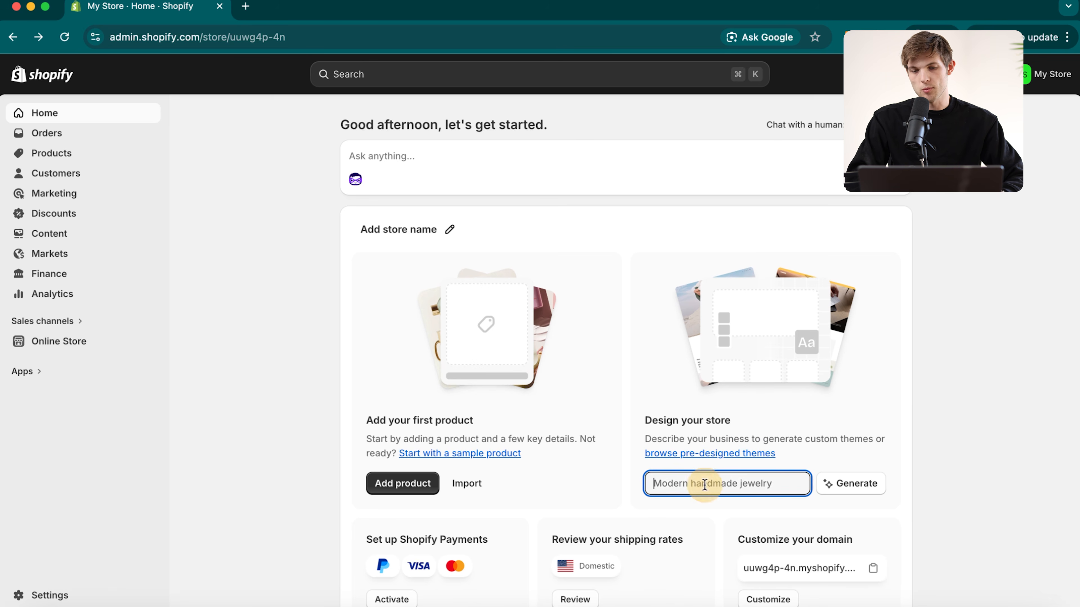
scroll(970, 384, down, 3)
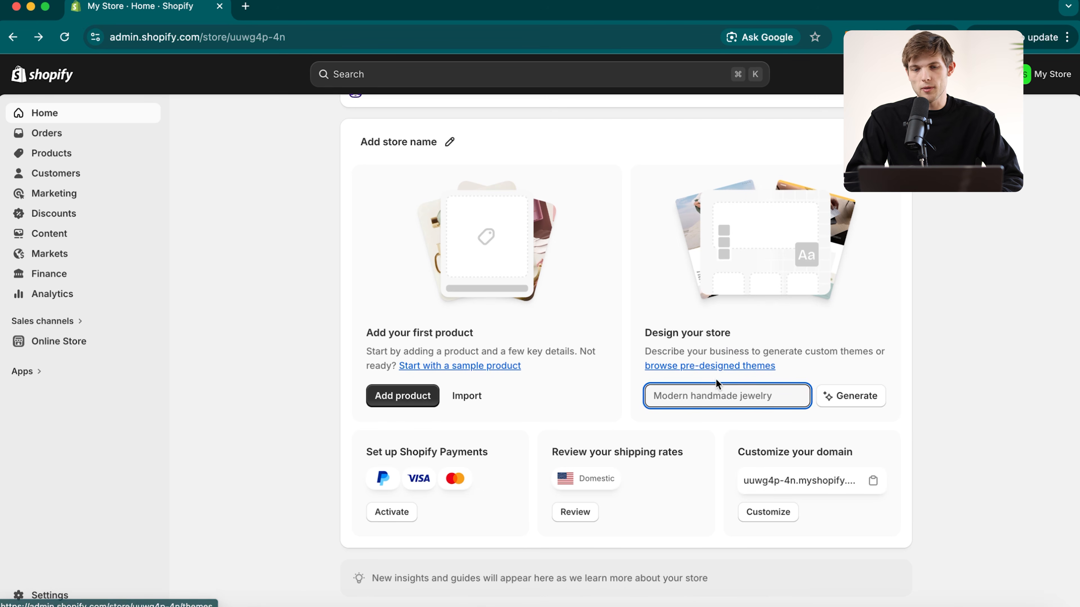
click(744, 368)
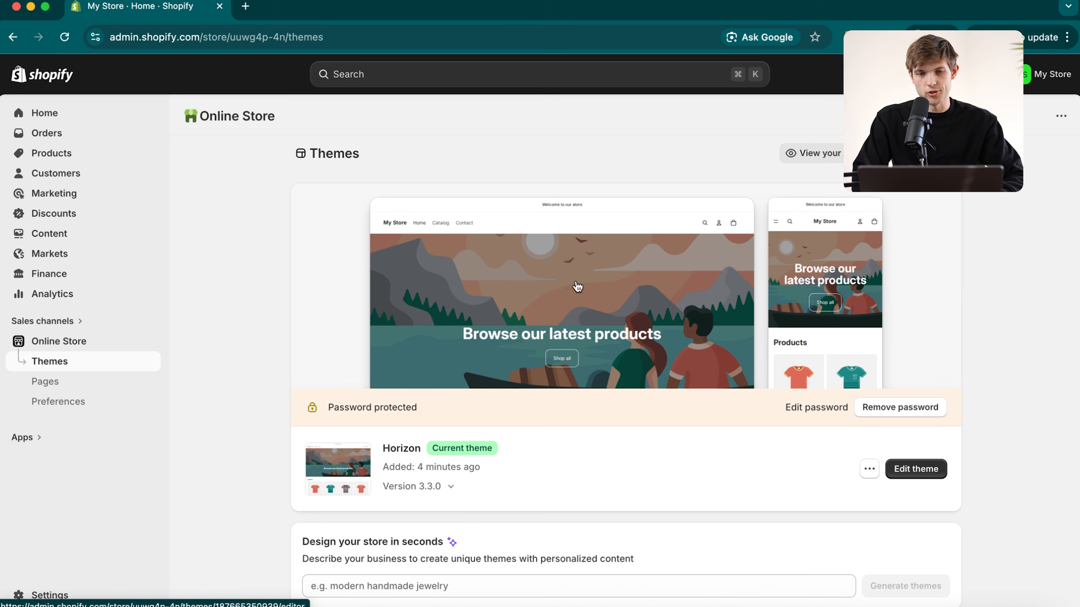
- Open the current Horizon theme in the editor, look through its home page preview, and exit the editor
click(616, 300)
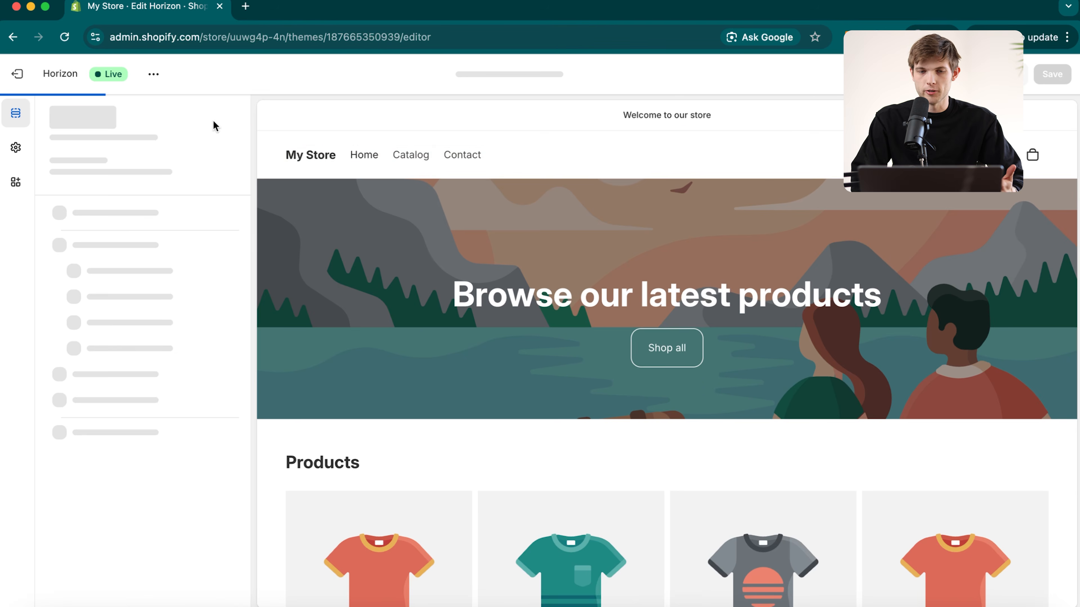
scroll(479, 271, down, 5)
scroll(478, 271, down, 4)
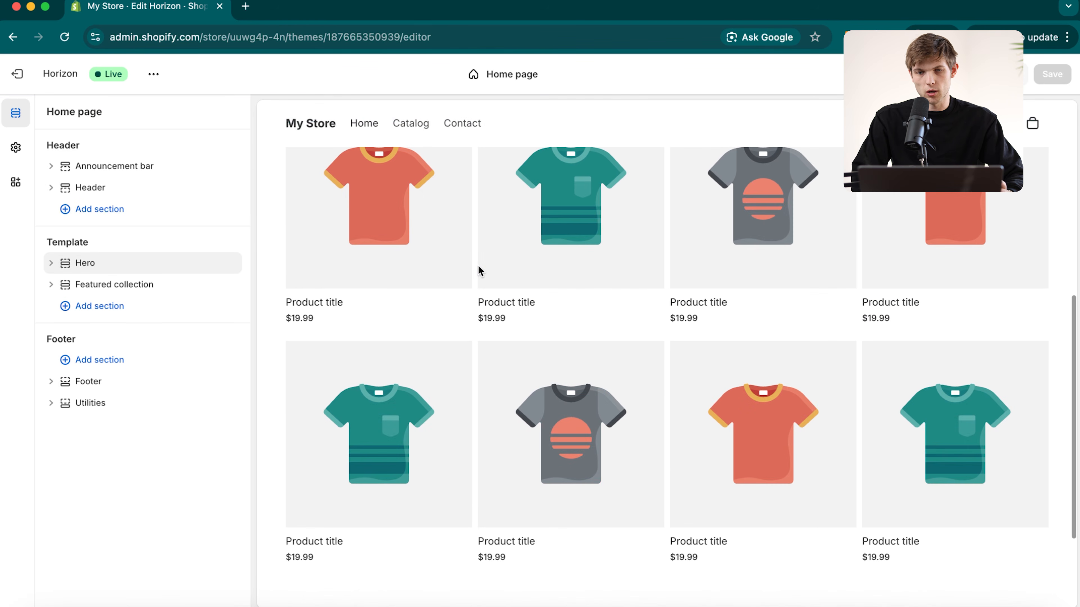
scroll(477, 271, up, 10)
scroll(421, 340, down, 10)
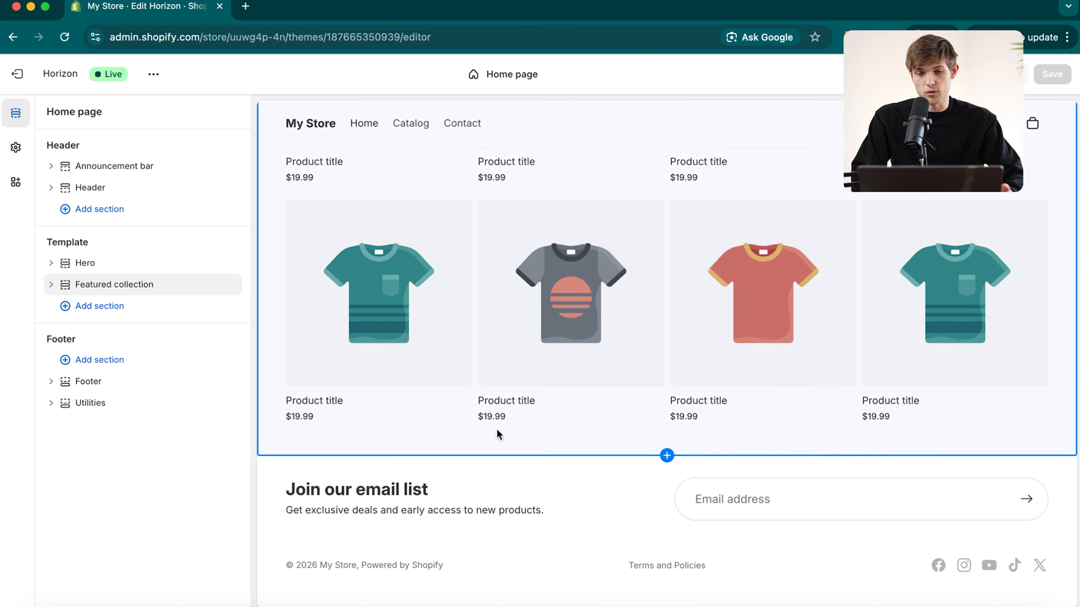
scroll(498, 432, up, 10)
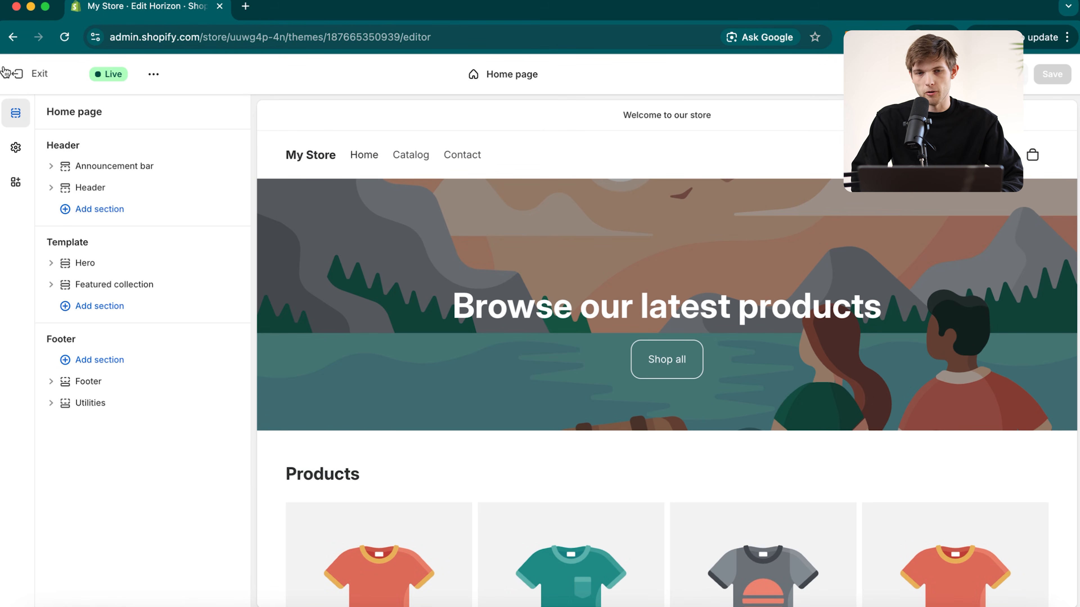
click(23, 76)
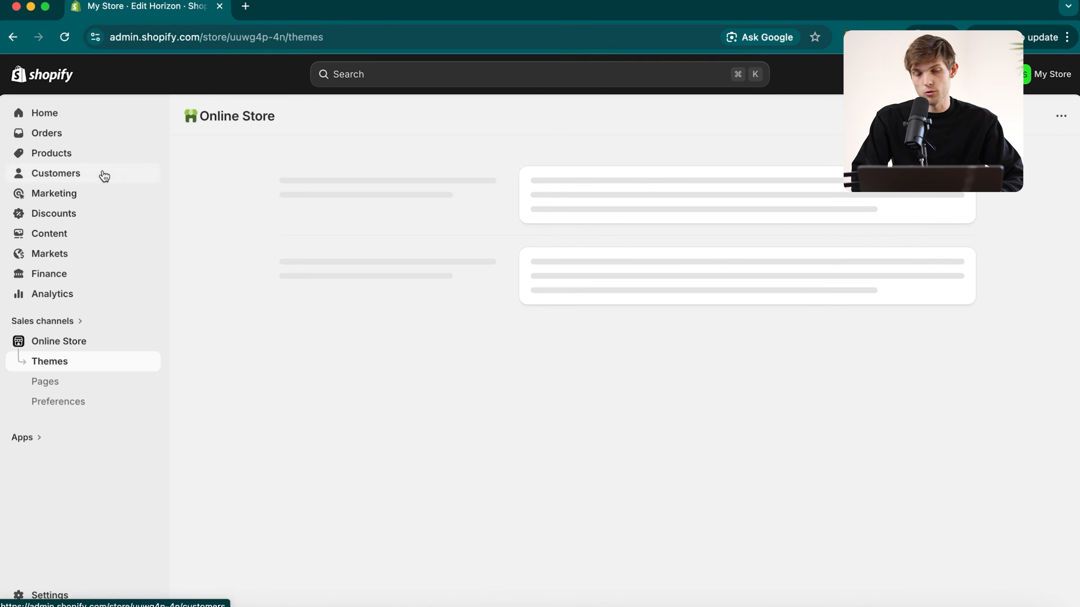
- Open the Savor theme from the popular free themes, examine its details and reviews, and close its page
scroll(644, 346, down, 2)
scroll(645, 347, down, 8)
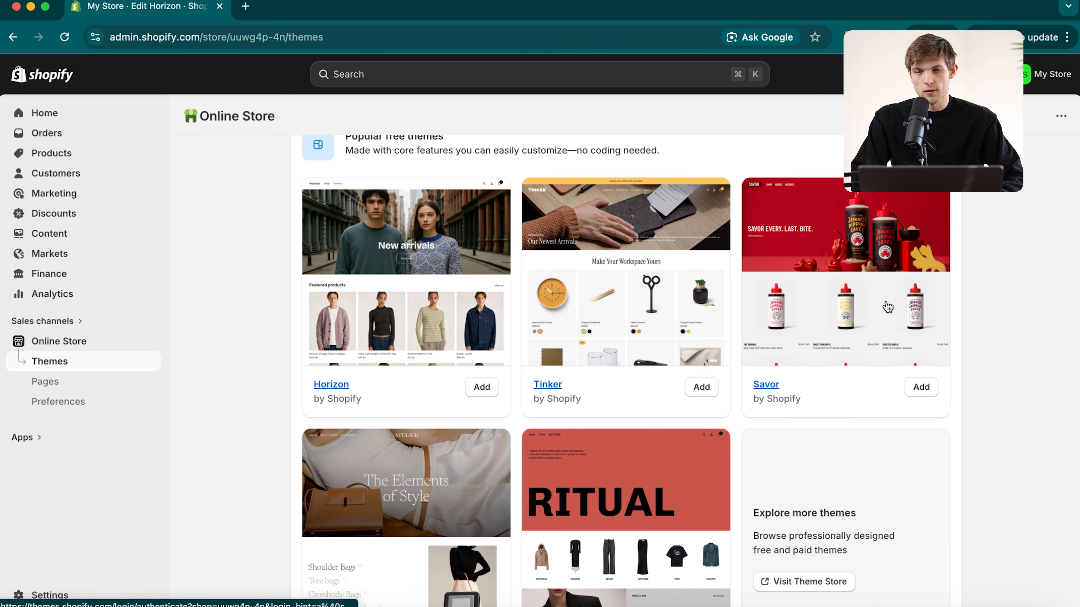
click(836, 250)
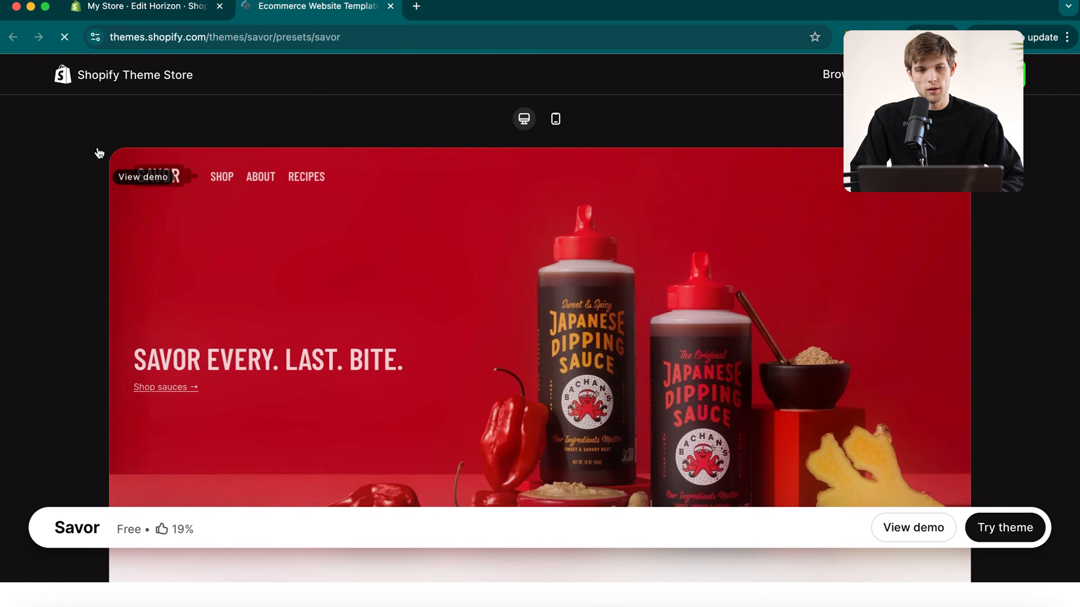
scroll(393, 360, down, 3)
scroll(393, 360, down, 15)
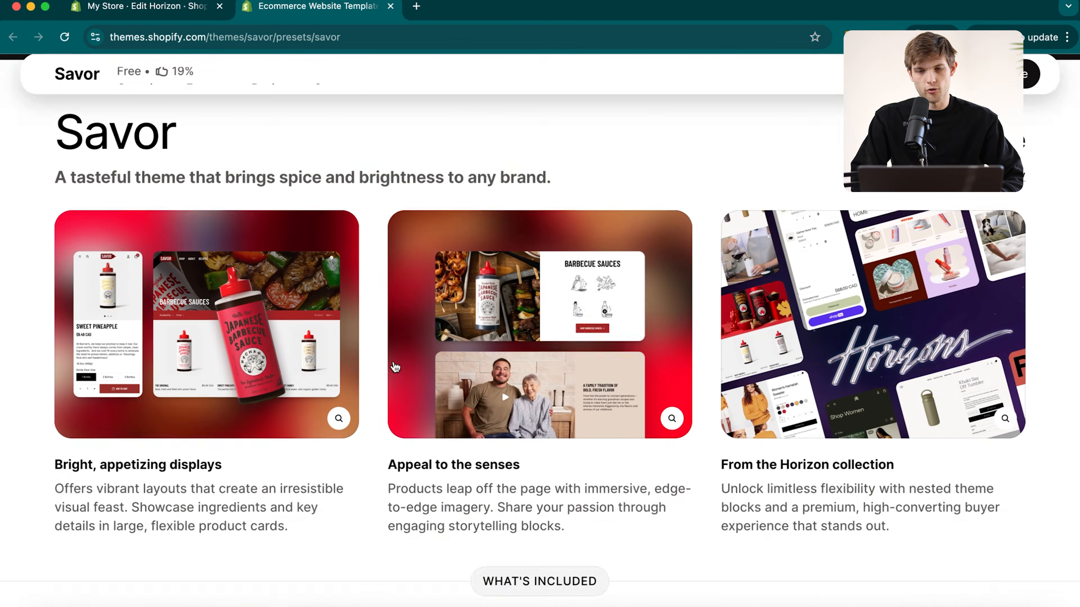
scroll(393, 360, down, 10)
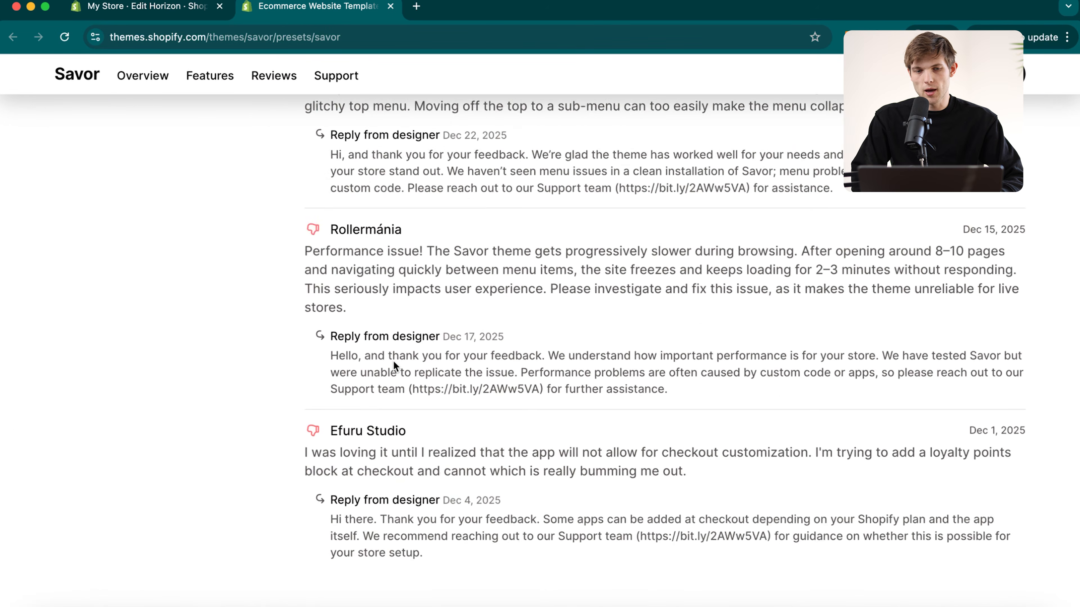
scroll(393, 360, up, 20)
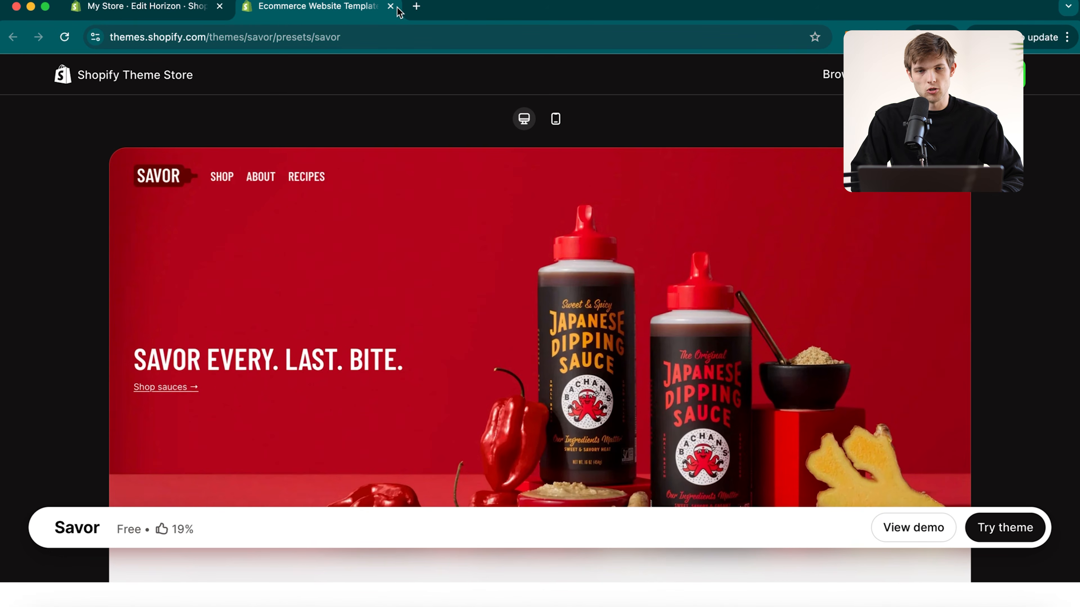
click(388, 6)
- Visit the Theme Store and look through the available themes and their prices
scroll(851, 499, down, 3)
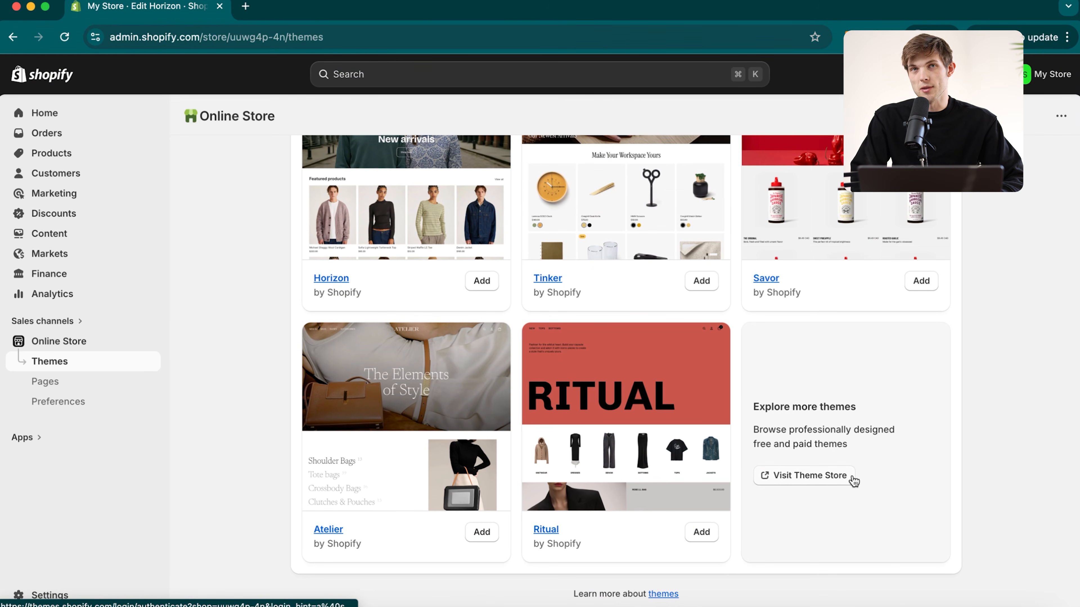
click(839, 476)
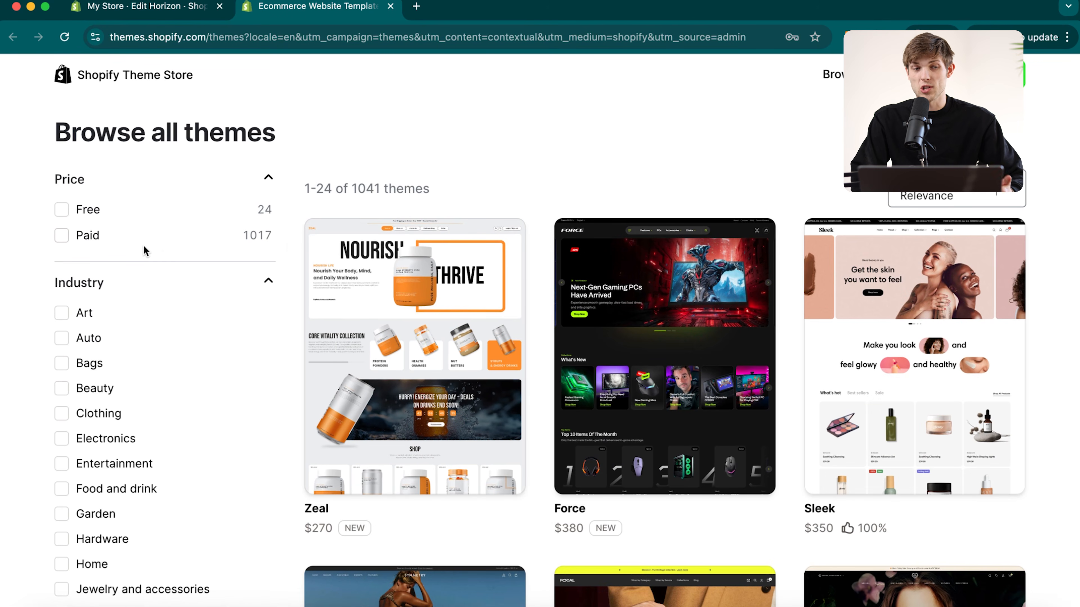
double_click(256, 235)
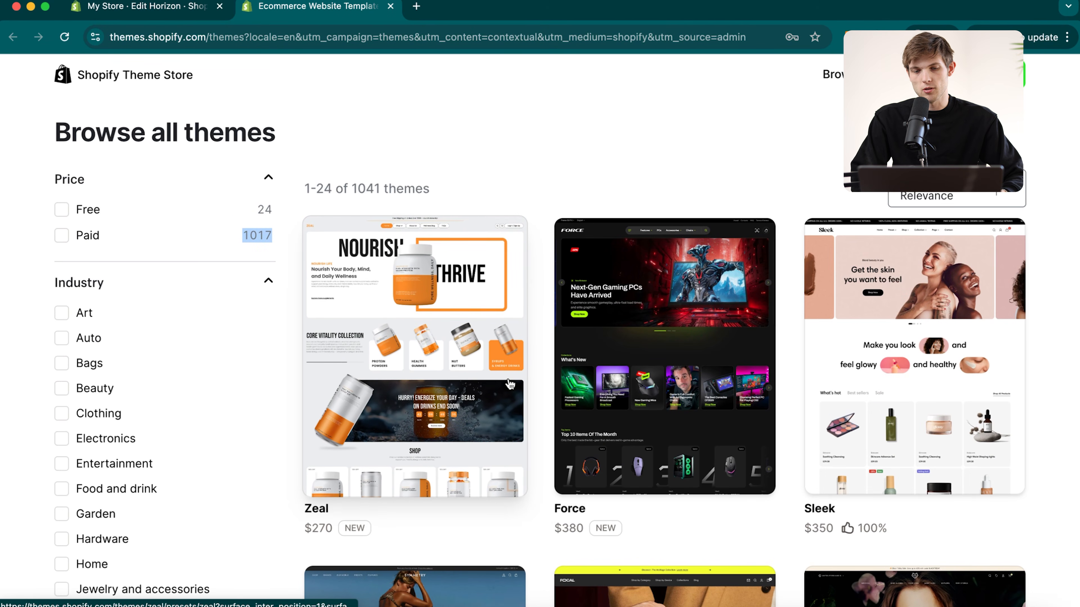
scroll(510, 384, down, 5)
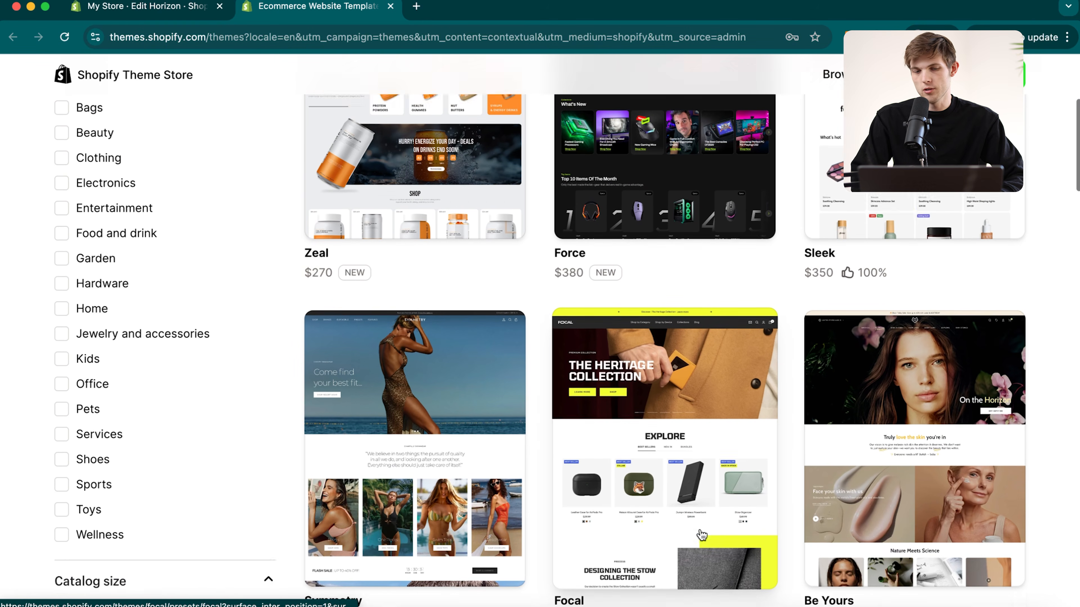
scroll(701, 535, down, 2)
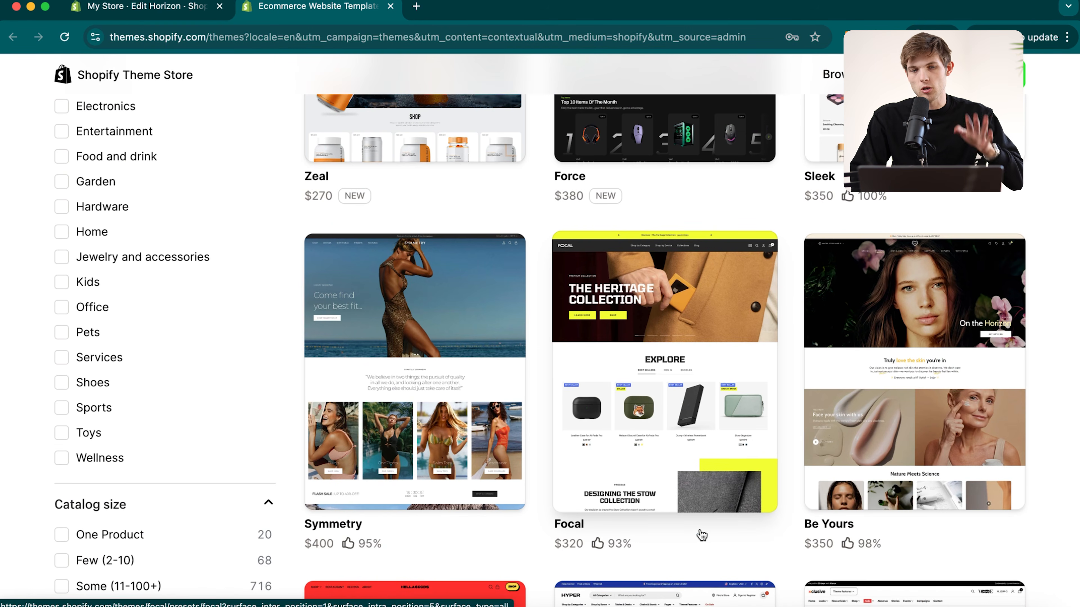
scroll(253, 349, up, 8)
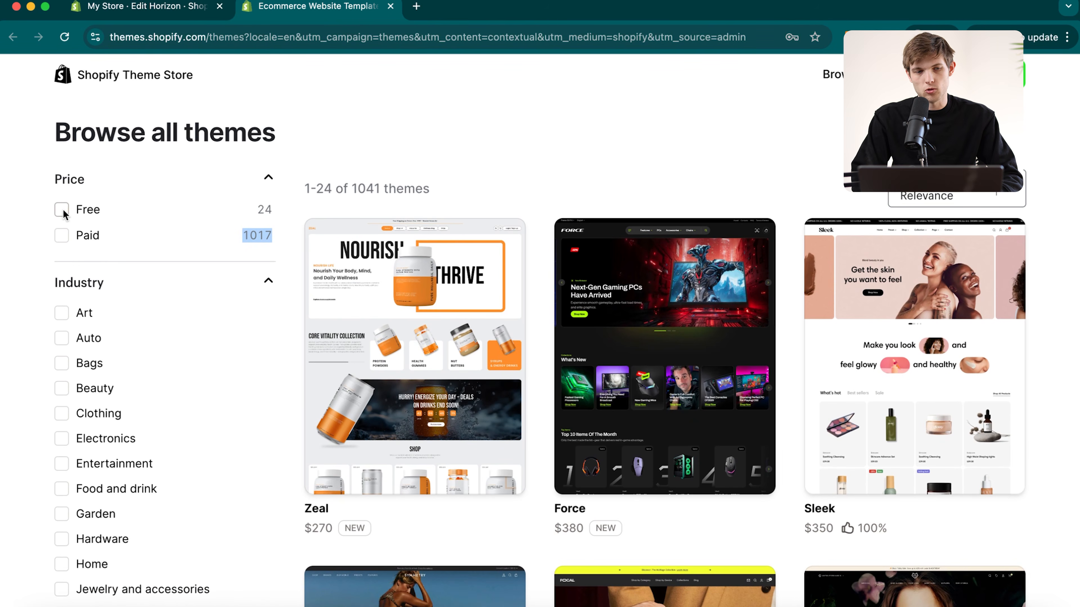
- Filter the themes by Free price and open the Horizon theme's page from the filtered list
click(62, 210)
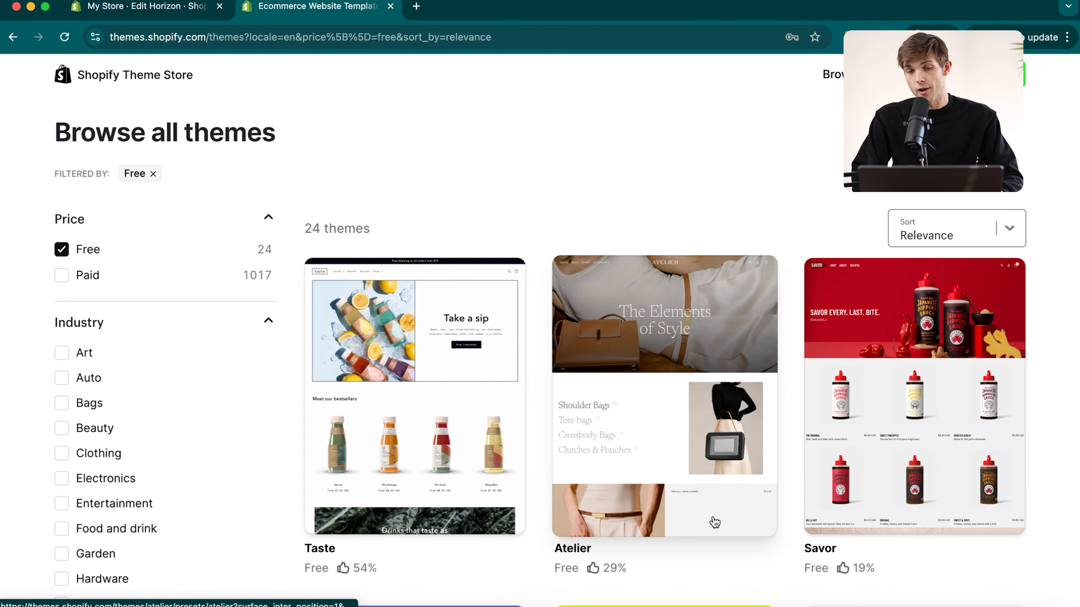
scroll(715, 522, down, 4)
scroll(669, 433, down, 5)
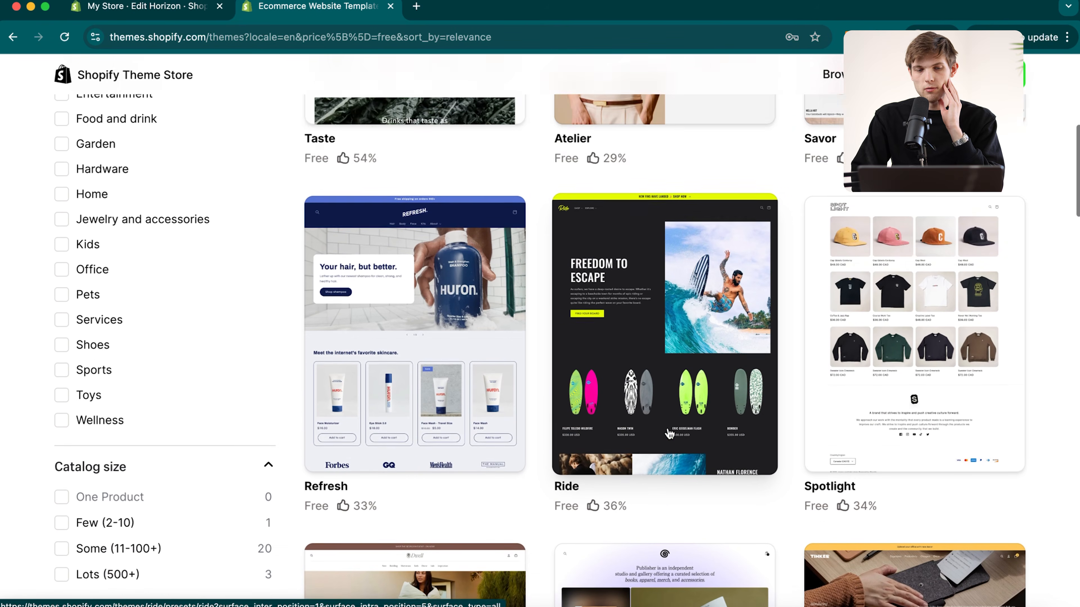
scroll(669, 433, down, 8)
scroll(669, 433, down, 12)
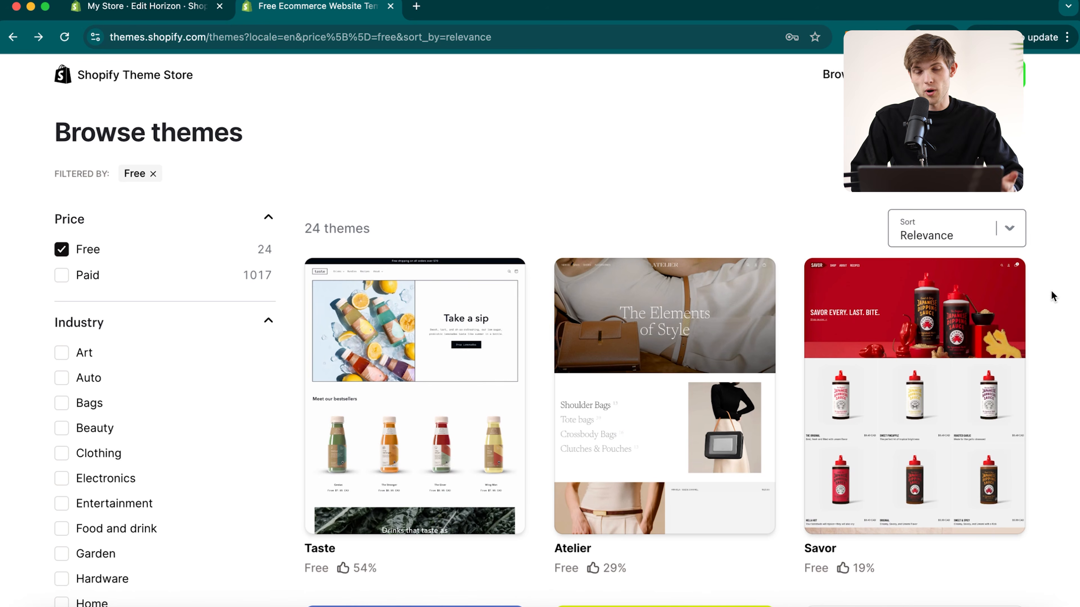
scroll(986, 380, down, 20)
scroll(986, 380, down, 20)
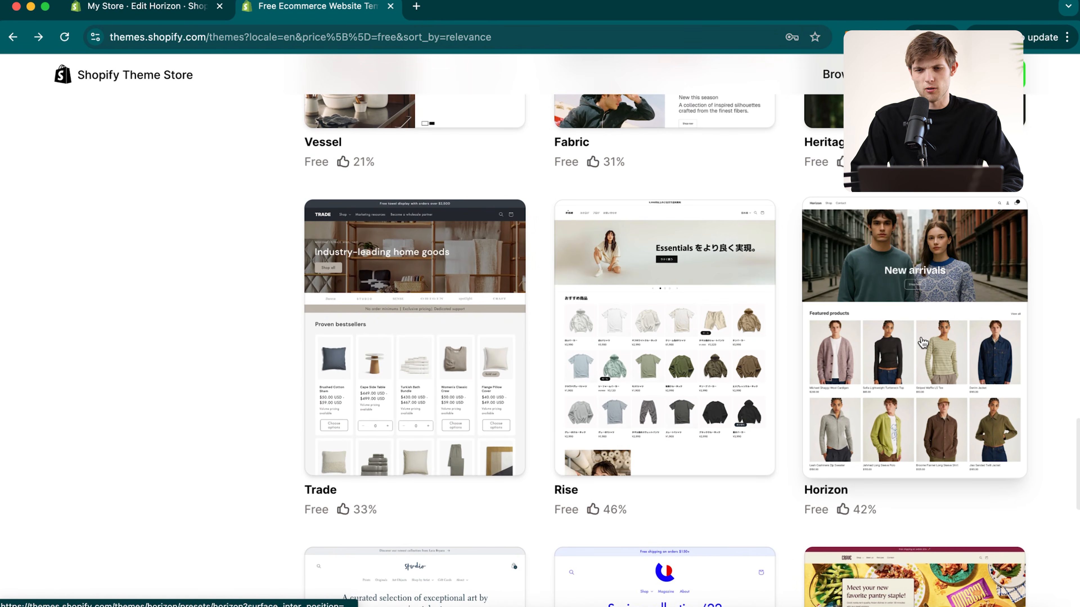
click(905, 366)
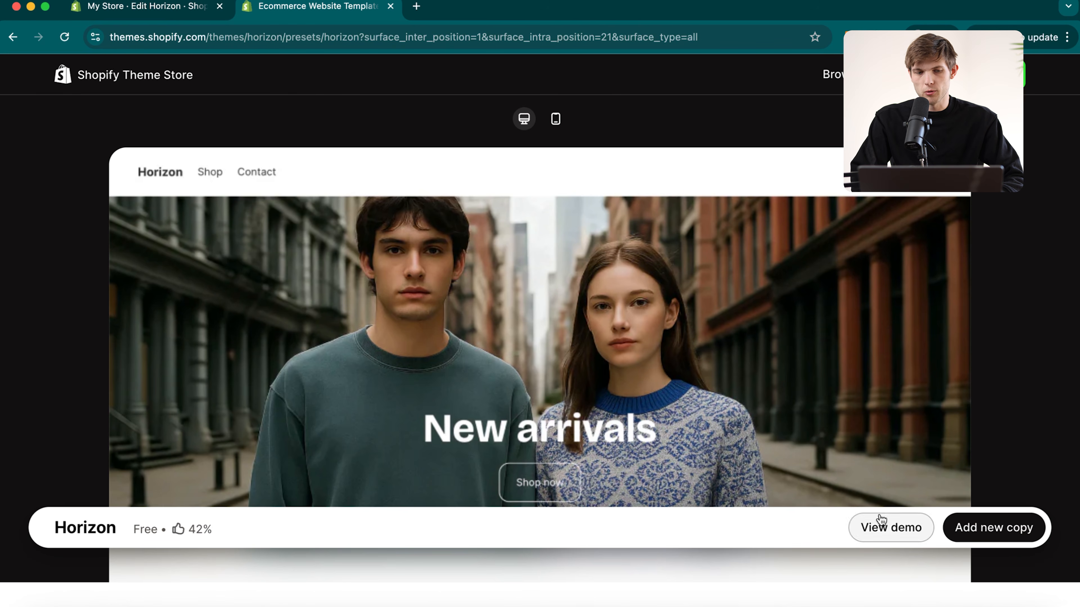
- Close the Horizon page in the Theme Store, return to the store's themes, and open the current Horizon theme in the editor
click(391, 6)
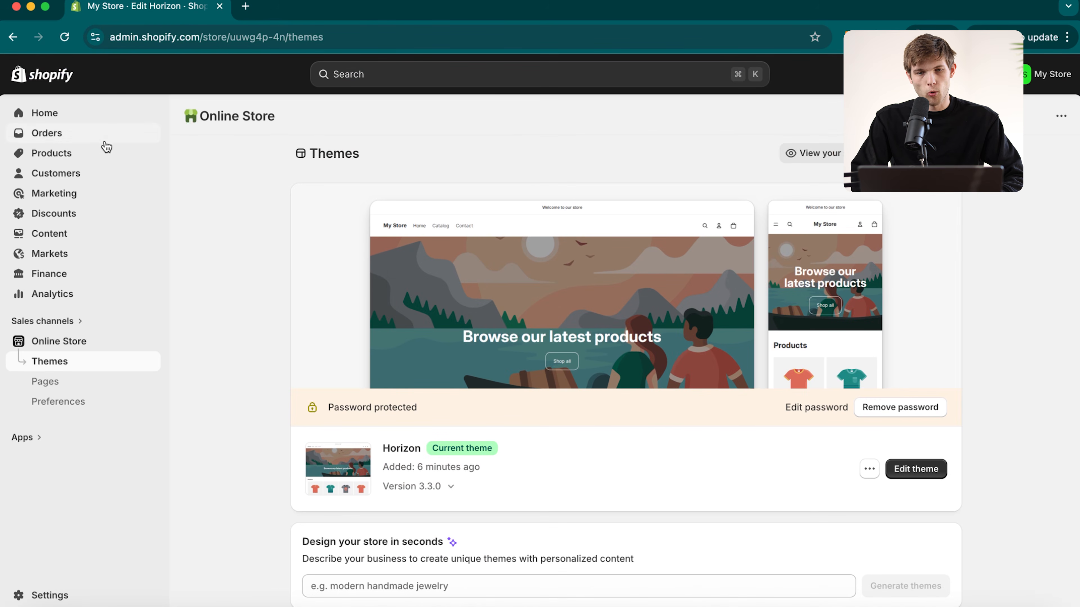
click(55, 113)
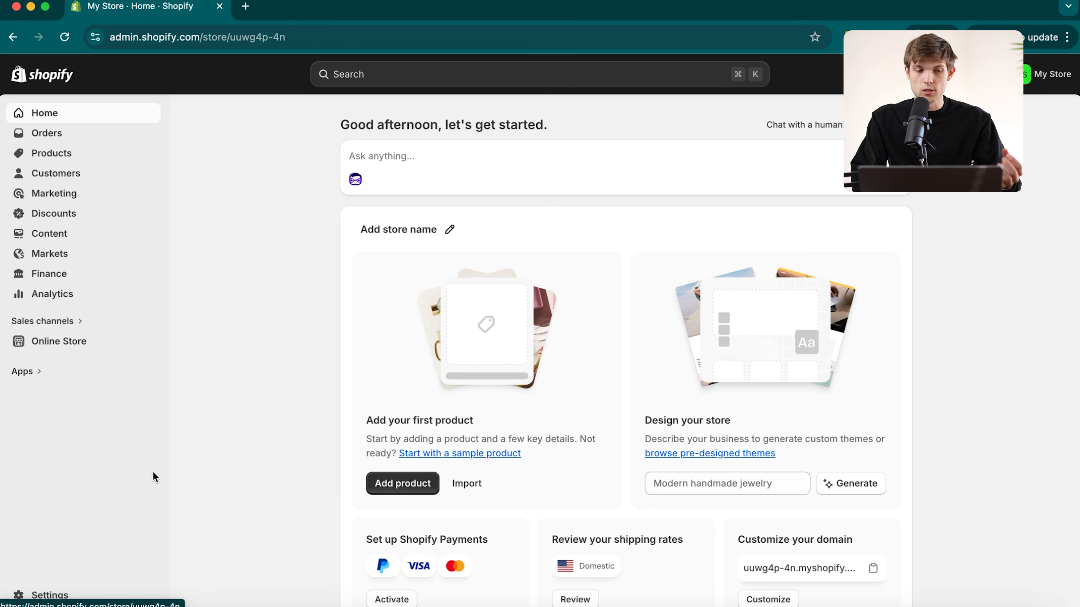
click(61, 344)
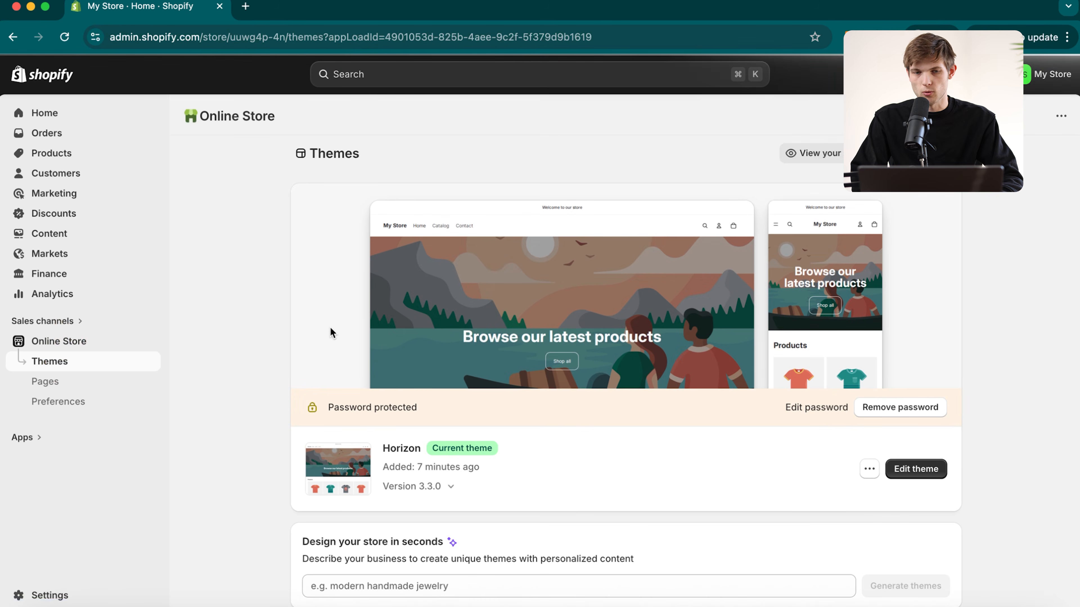
scroll(819, 313, down, 2)
scroll(820, 313, up, 2)
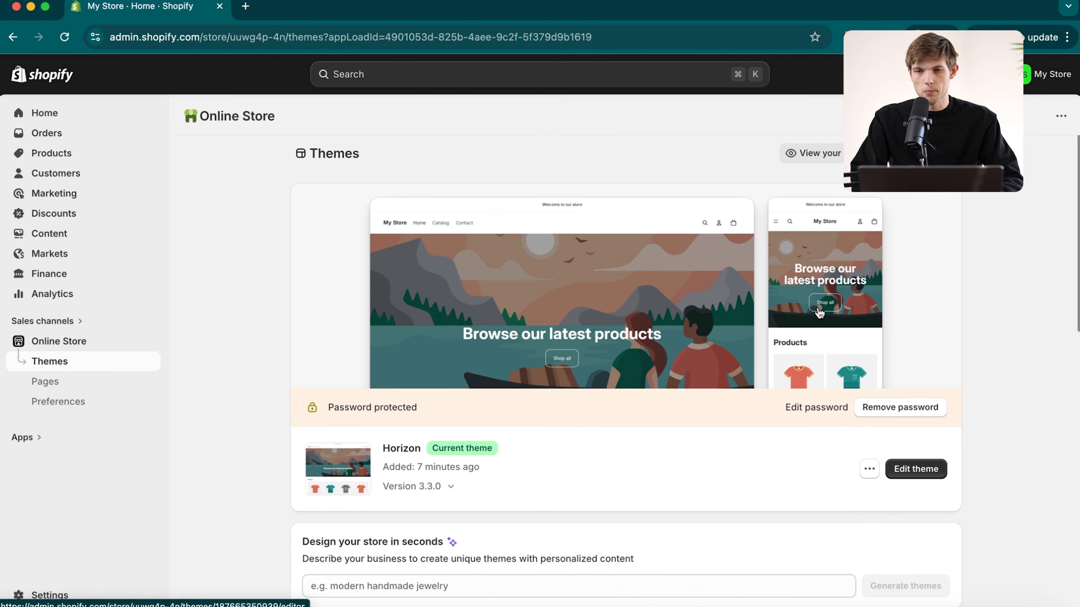
click(922, 473)
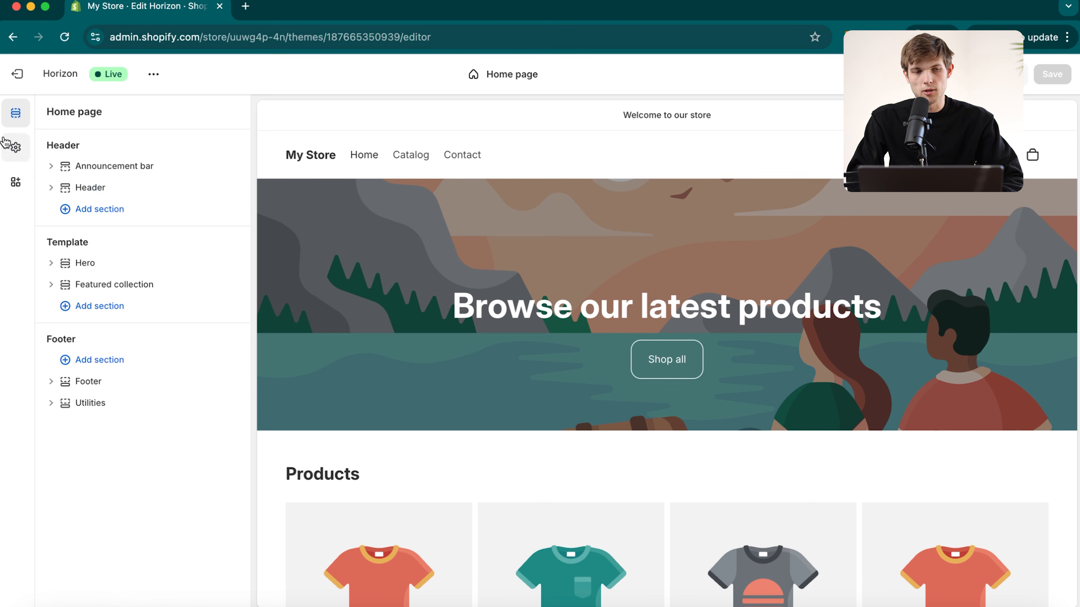
- Open the theme settings and look through the logo and favicon options
click(12, 151)
click(164, 147)
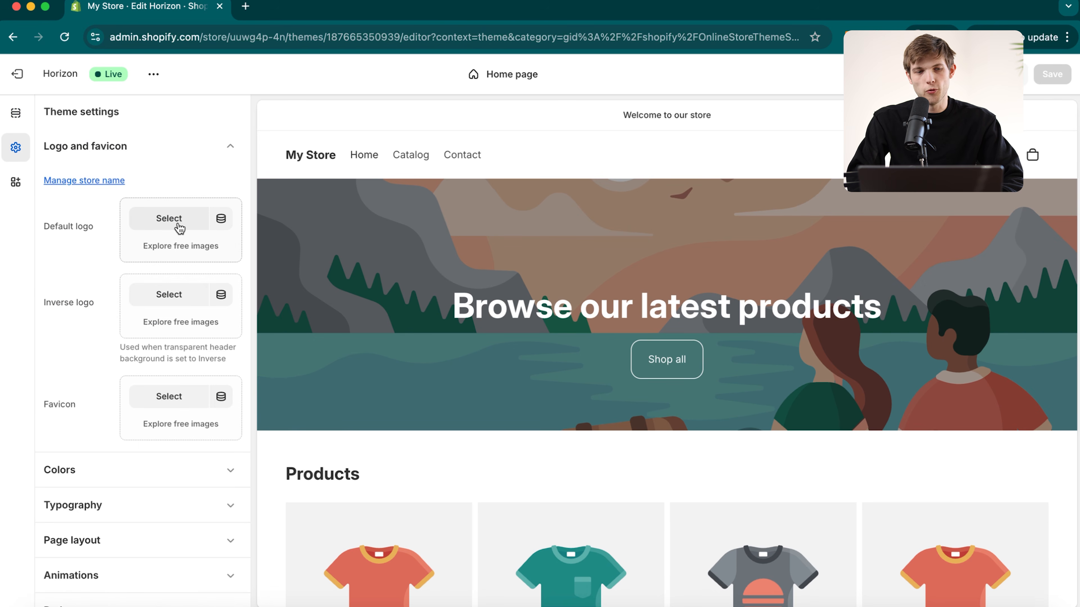
scroll(195, 359, down, 2)
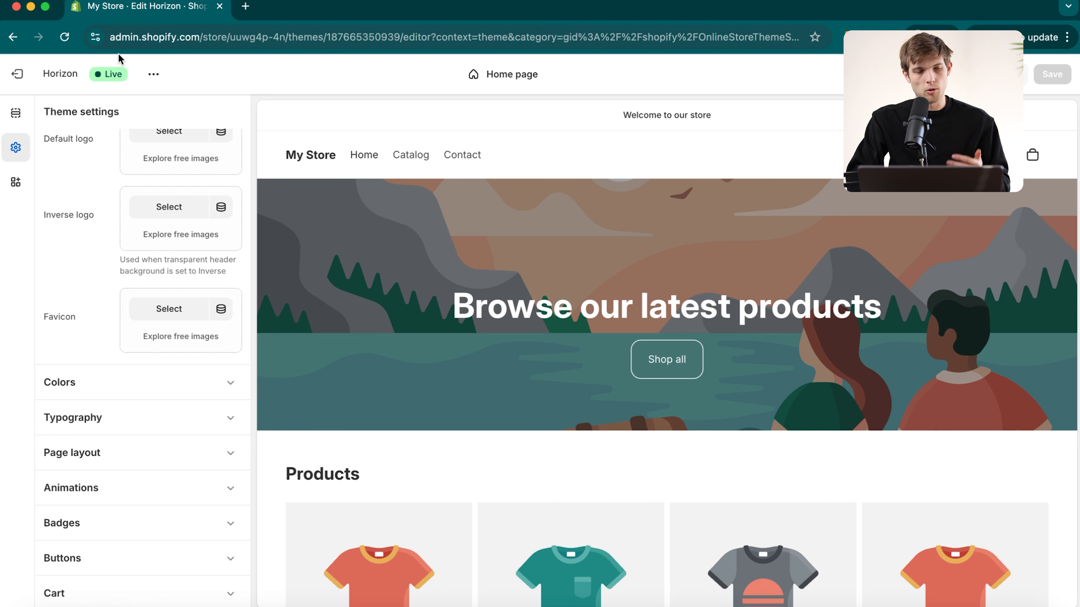
- Examine the theme's color schemes by looking through the color settings of Scheme 3, and return to the scheme list
scroll(180, 292, down, 3)
click(183, 268)
scroll(187, 273, up, 4)
click(223, 248)
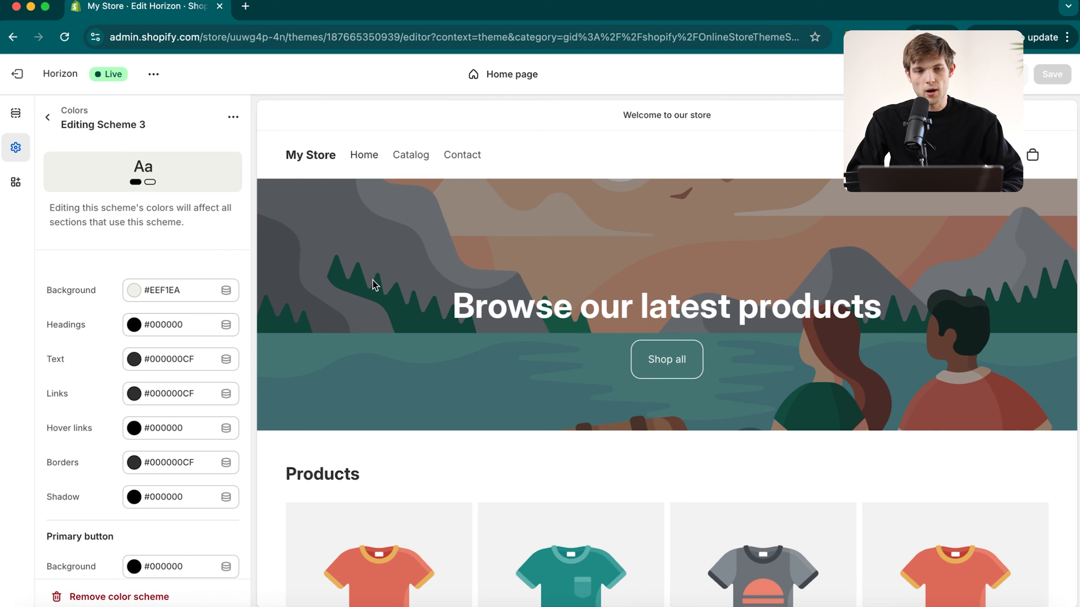
scroll(124, 330, down, 10)
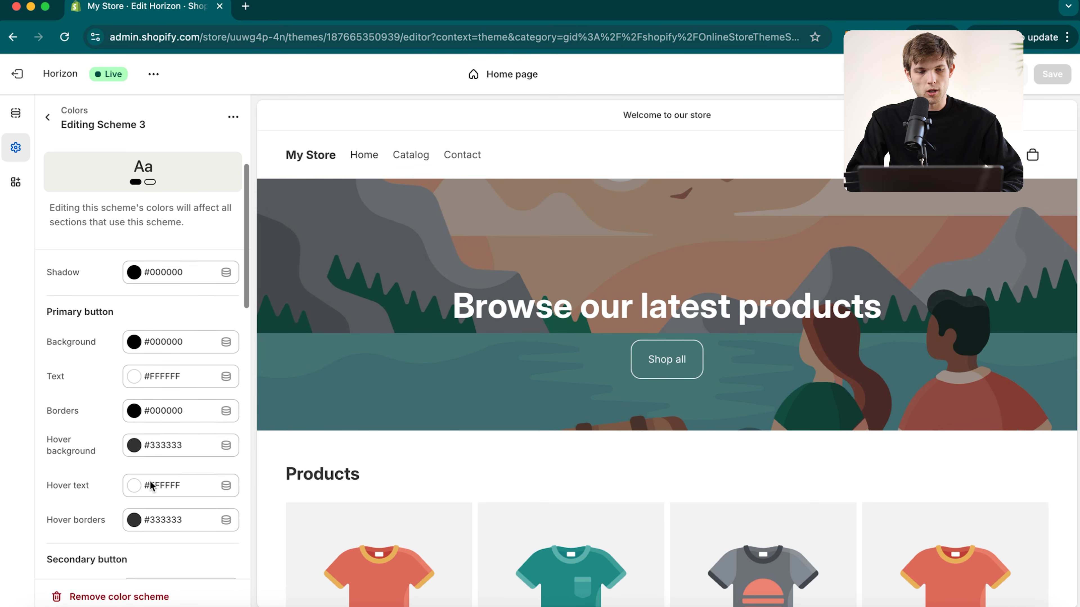
scroll(151, 485, down, 10)
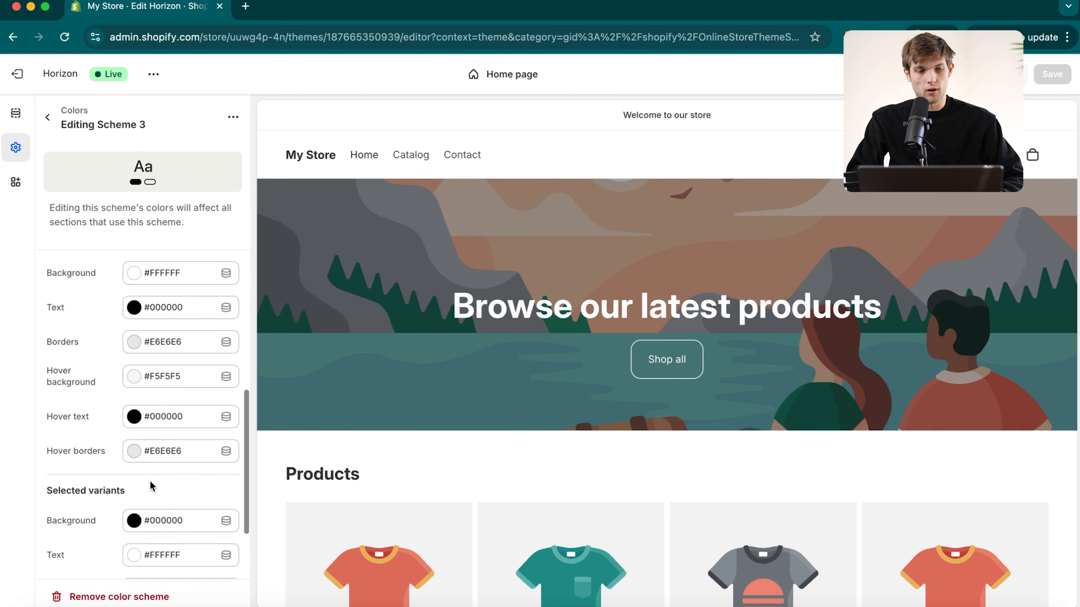
scroll(149, 480, up, 15)
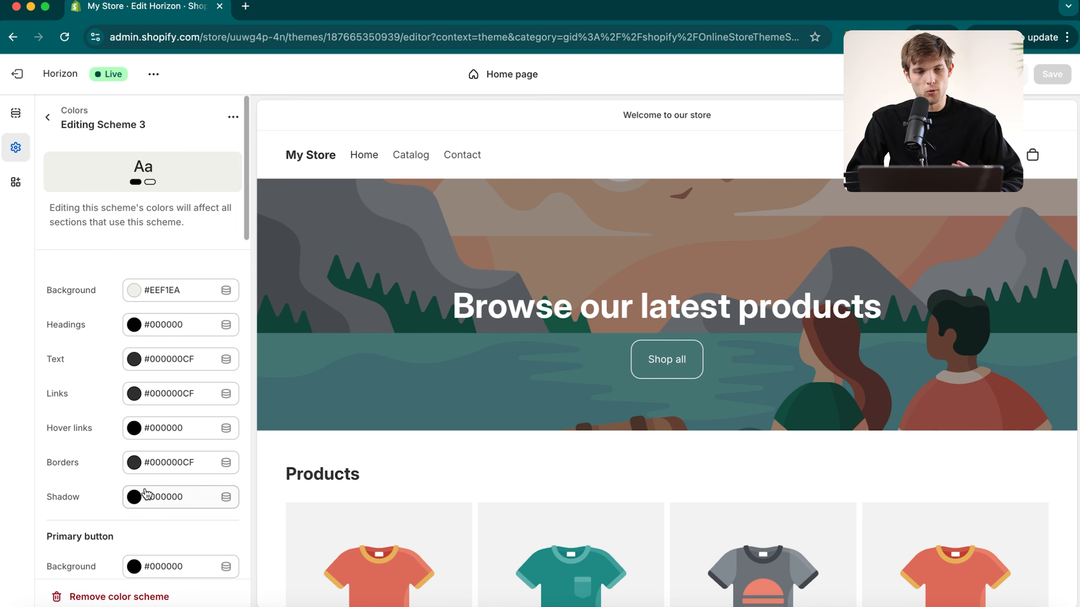
click(51, 114)
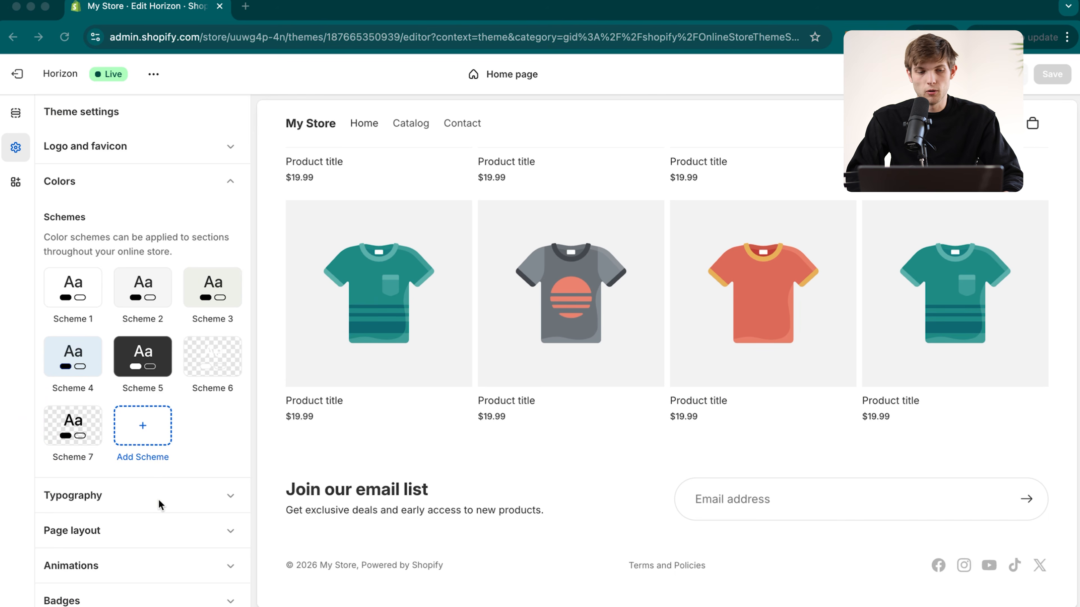
- Look through the typography settings for fonts and headings, and check the page layout and remaining theme setting categories
click(158, 499)
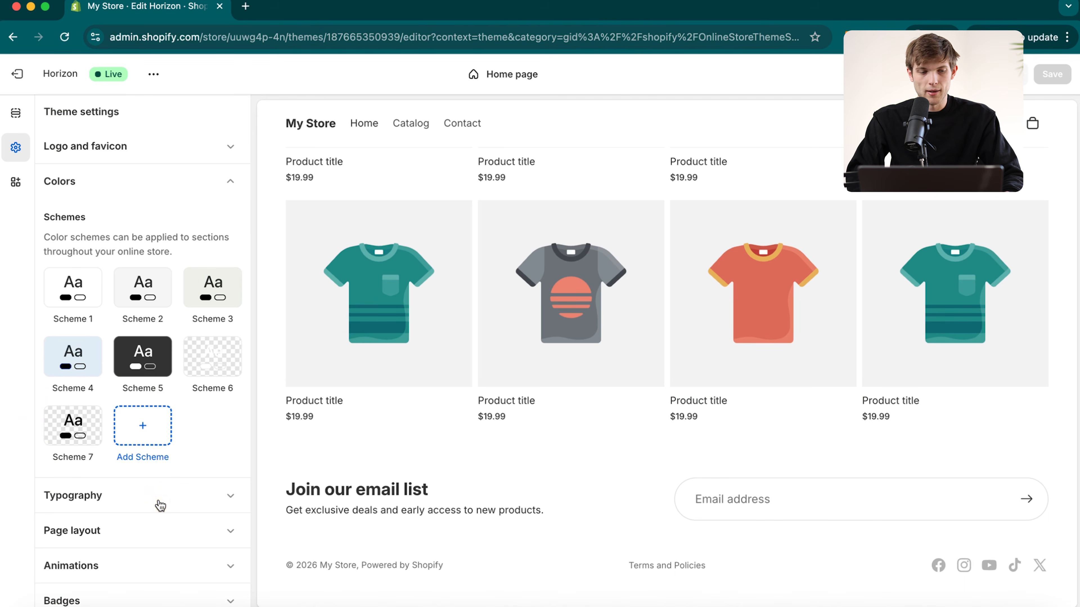
scroll(187, 484, down, 3)
scroll(164, 278, up, 3)
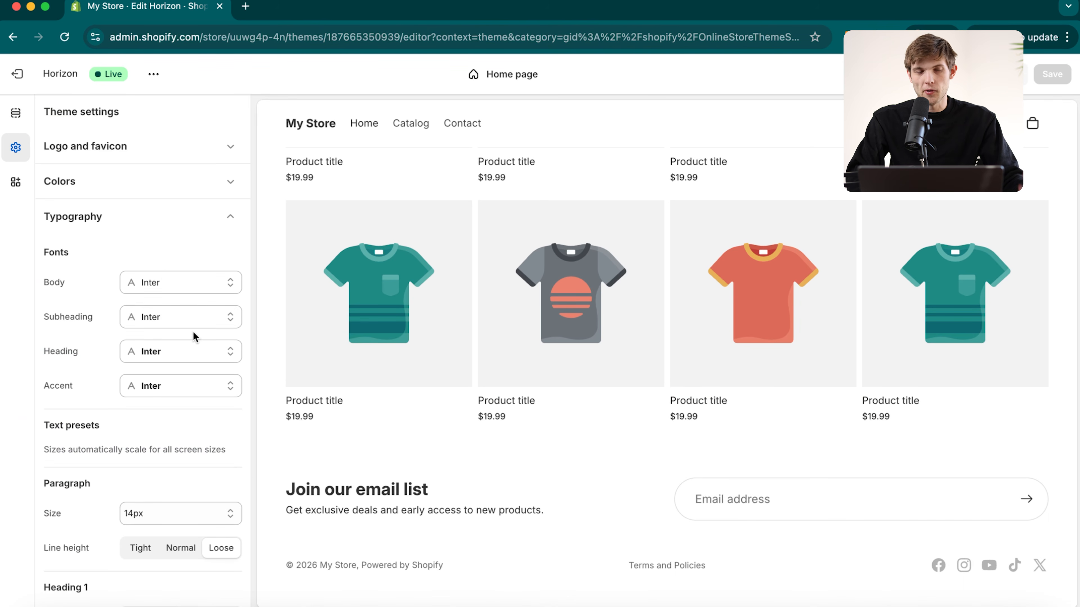
scroll(192, 335, down, 10)
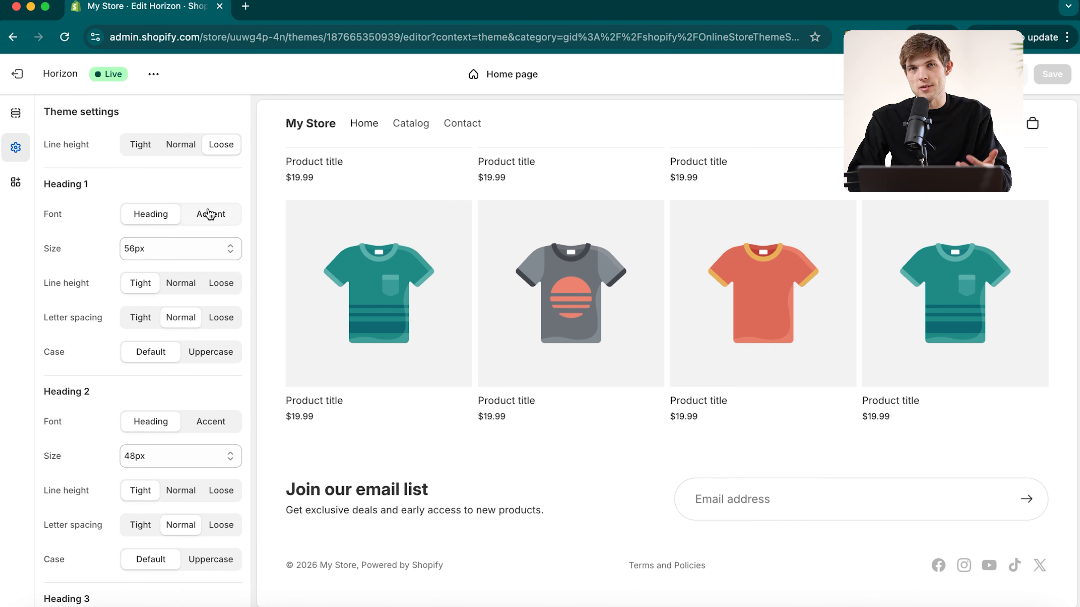
scroll(147, 283, down, 20)
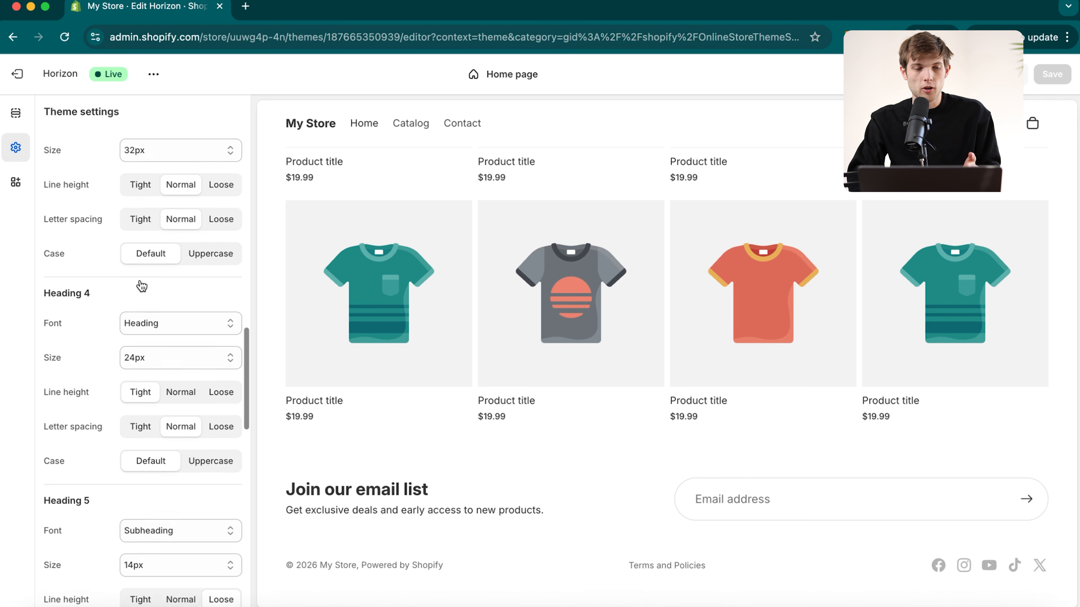
scroll(141, 286, down, 10)
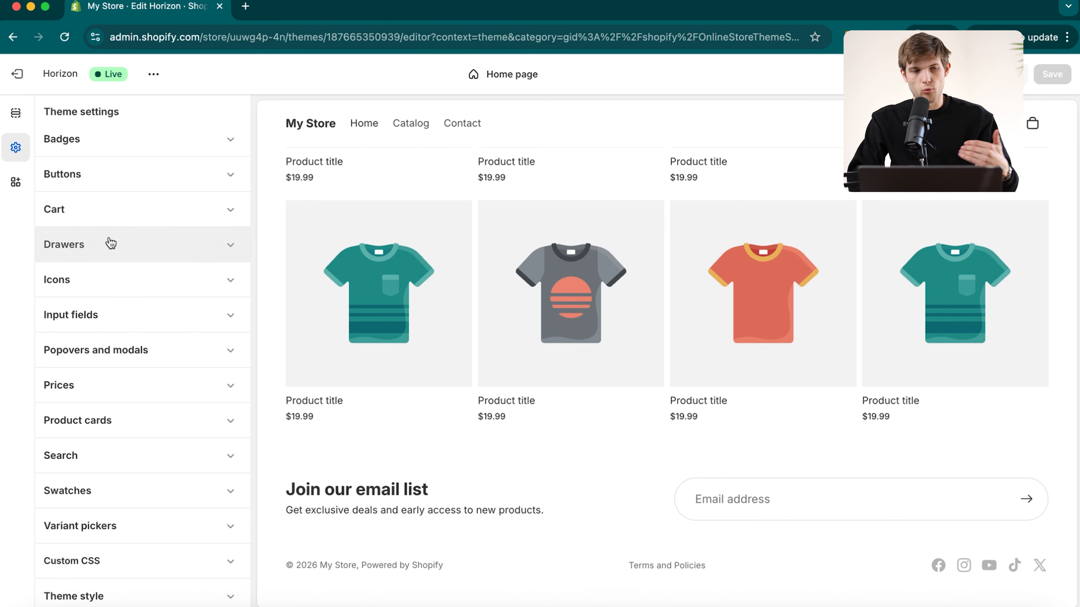
scroll(108, 241, up, 2)
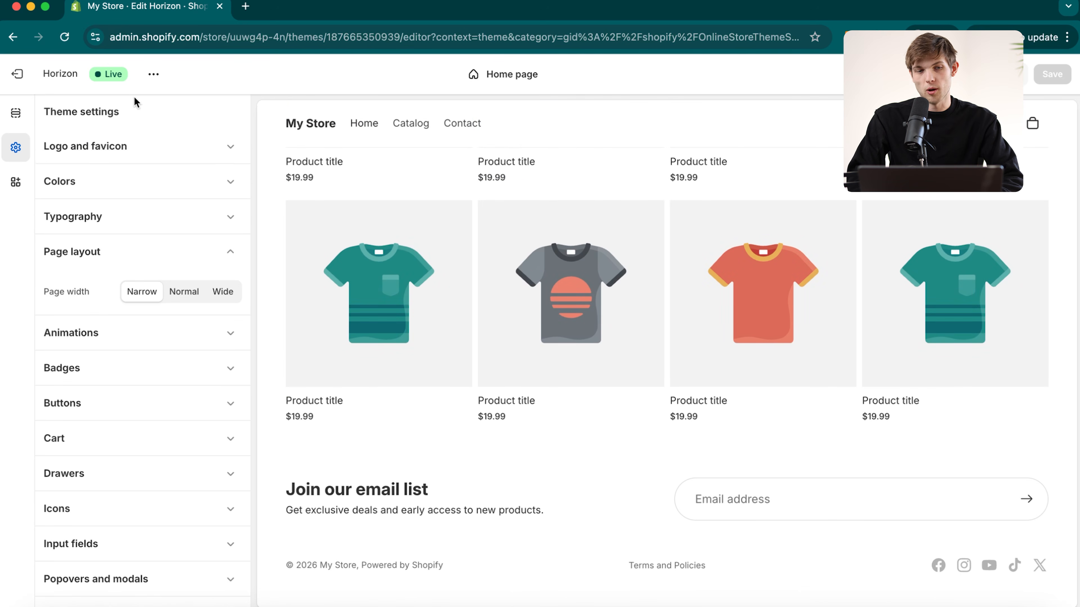
- Open the store name management from the logo and favicon settings, set the store name to Volser, and save it
click(113, 151)
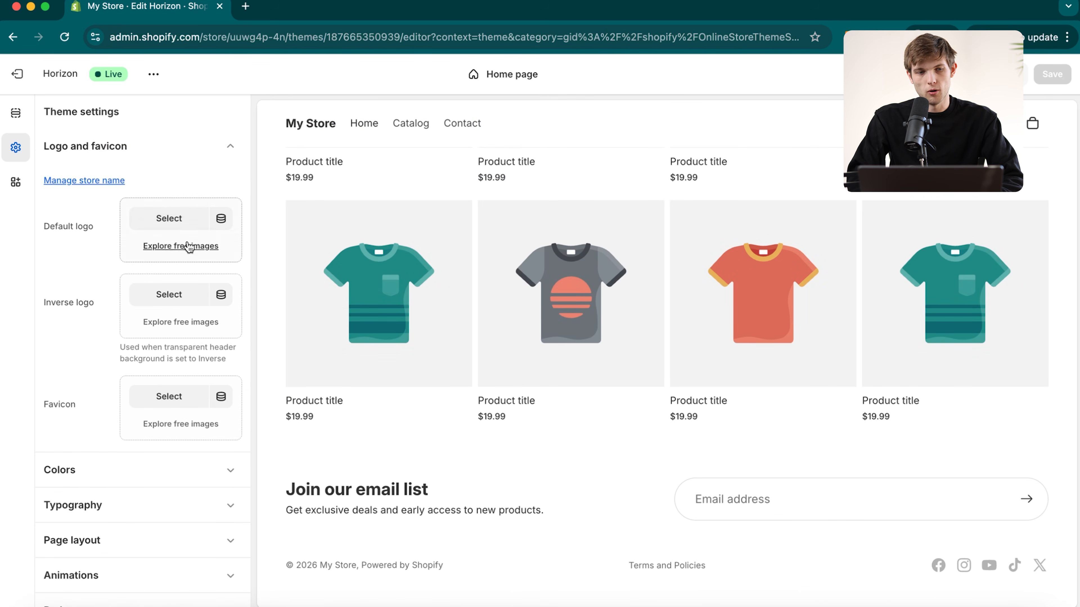
click(75, 188)
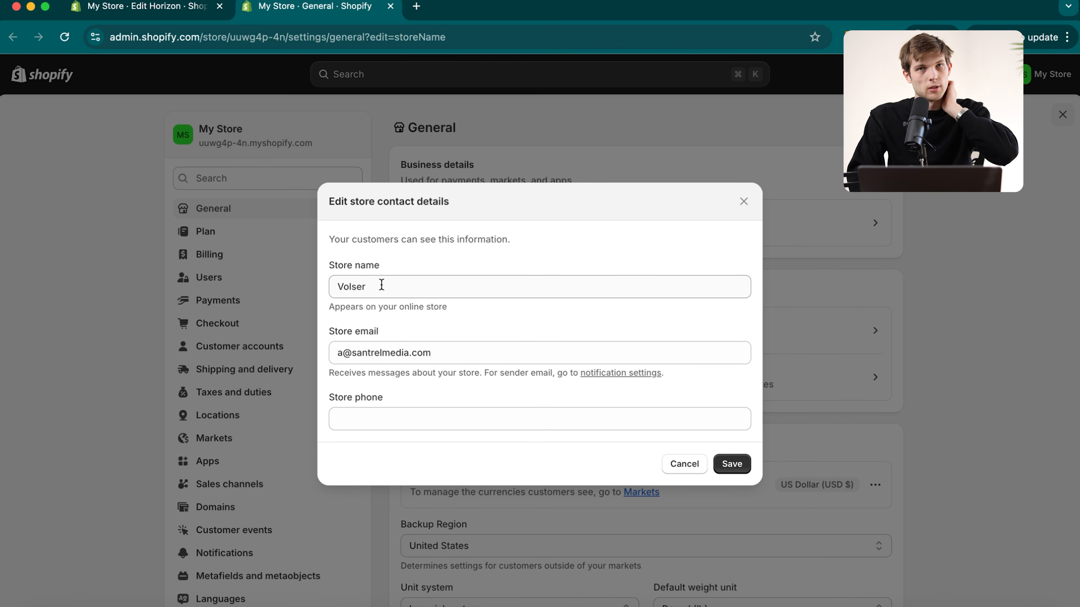
click(734, 467)
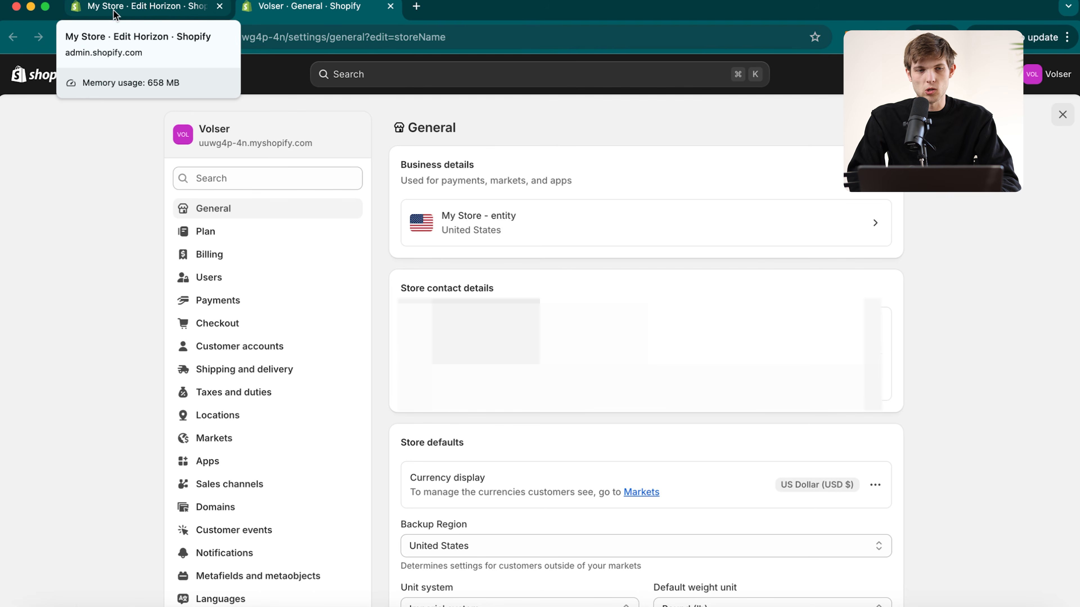
- Back in the theme editor, add the Volser logo image as the default logo and set its desktop height to 45 px
click(114, 14)
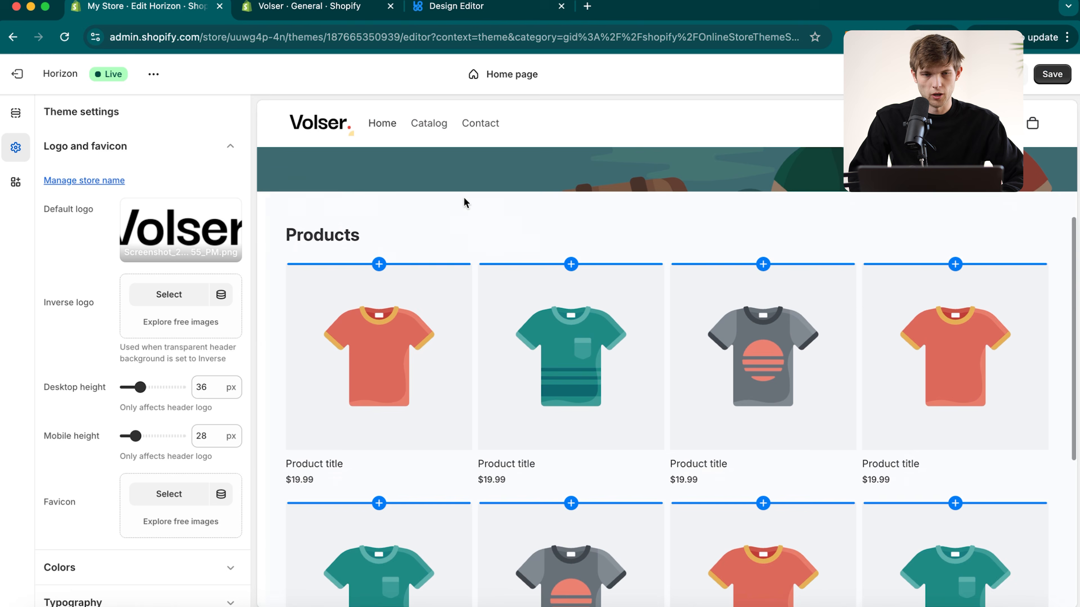
scroll(463, 200, up, 5)
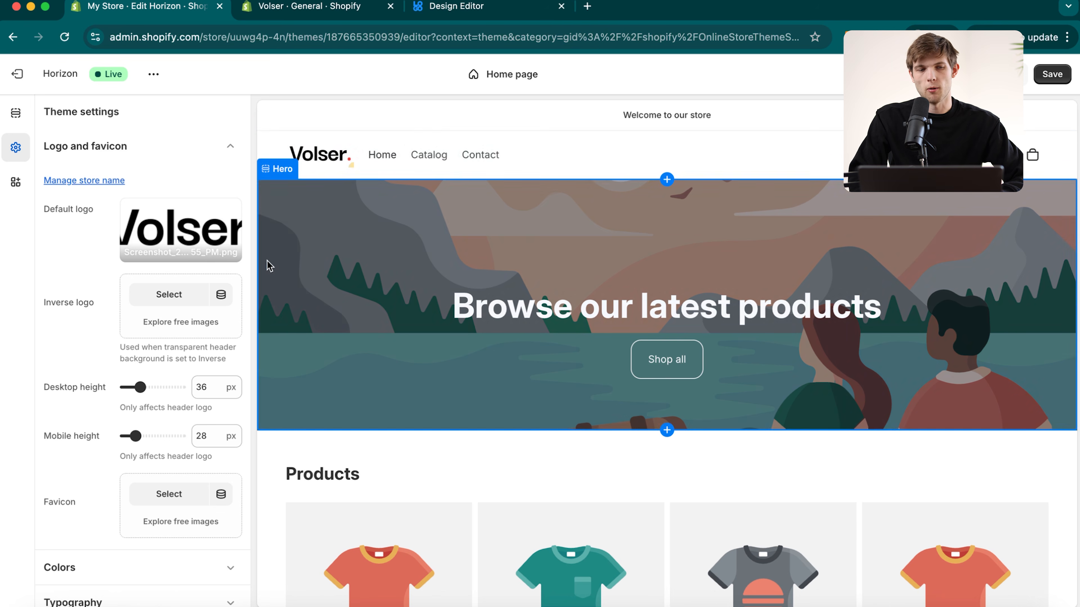
scroll(166, 382, down, 2)
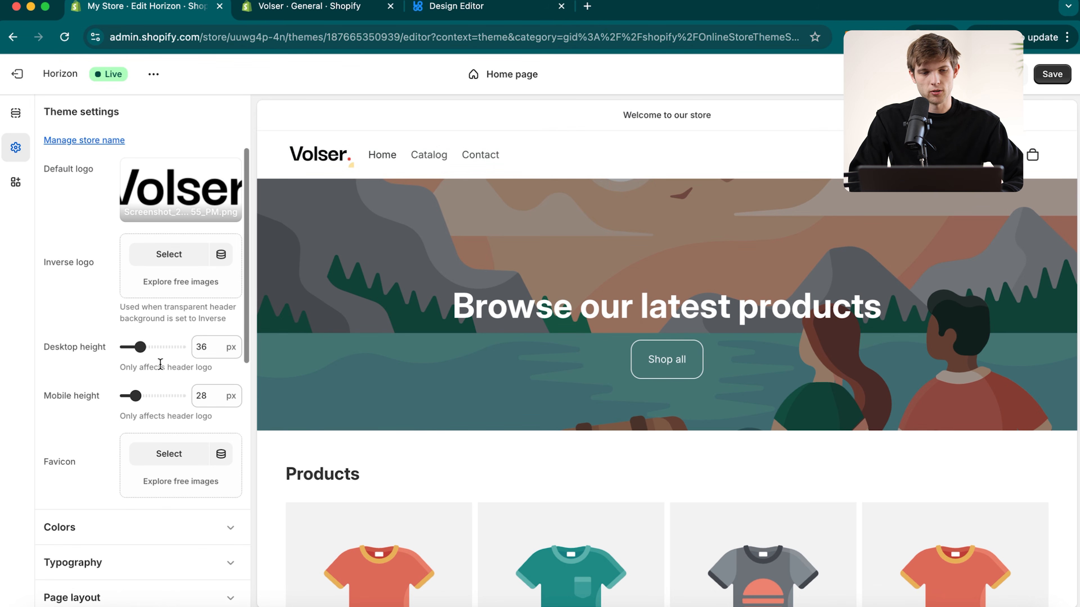
scroll(140, 349, up, 1)
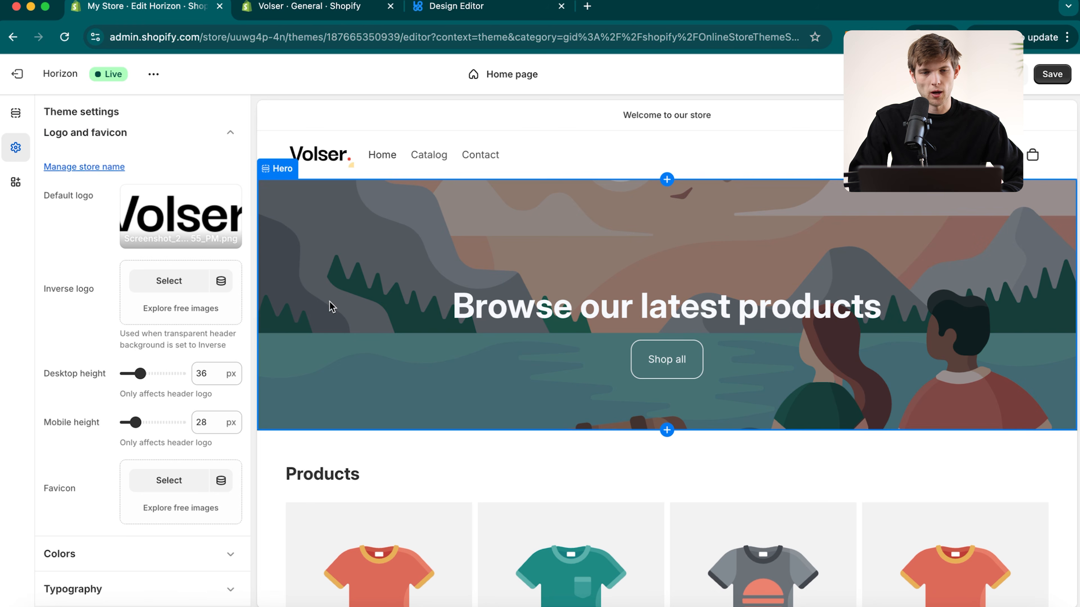
mouse_move(140, 373)
mouse_down()
mouse_move(159, 373)
mouse_move(146, 373)
mouse_up()
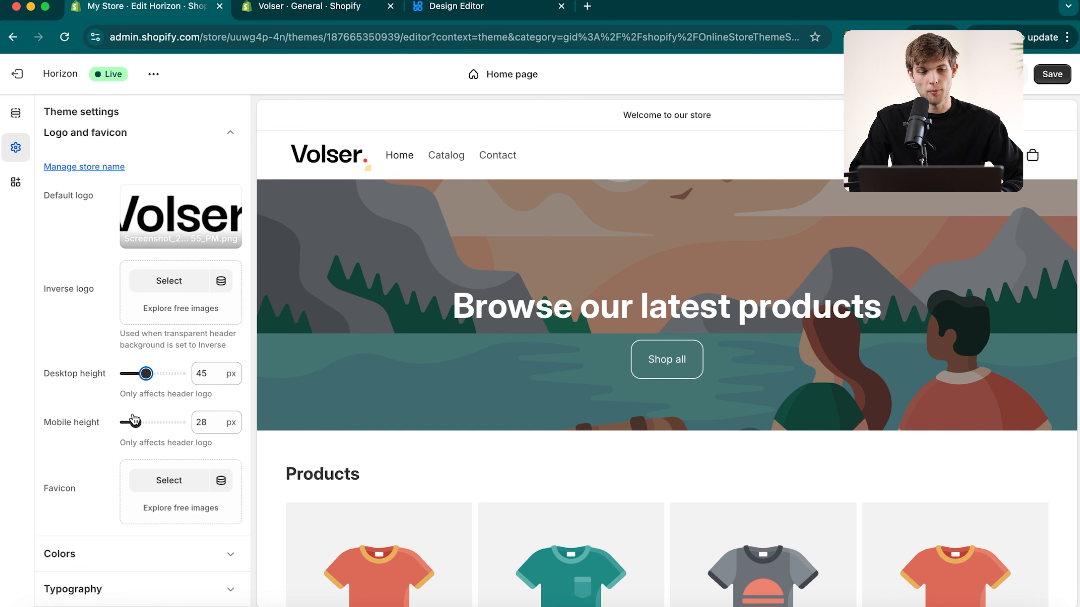
- Use the Volser logo image as the favicon, check the home page preview, and save the theme changes
scroll(143, 500, down, 2)
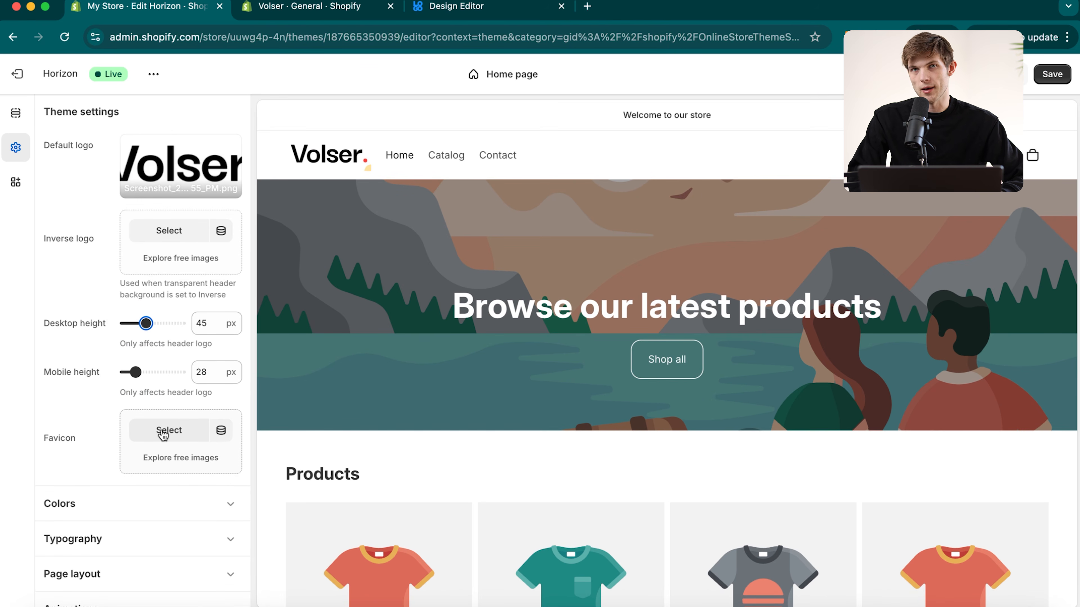
click(163, 434)
click(255, 370)
click(859, 549)
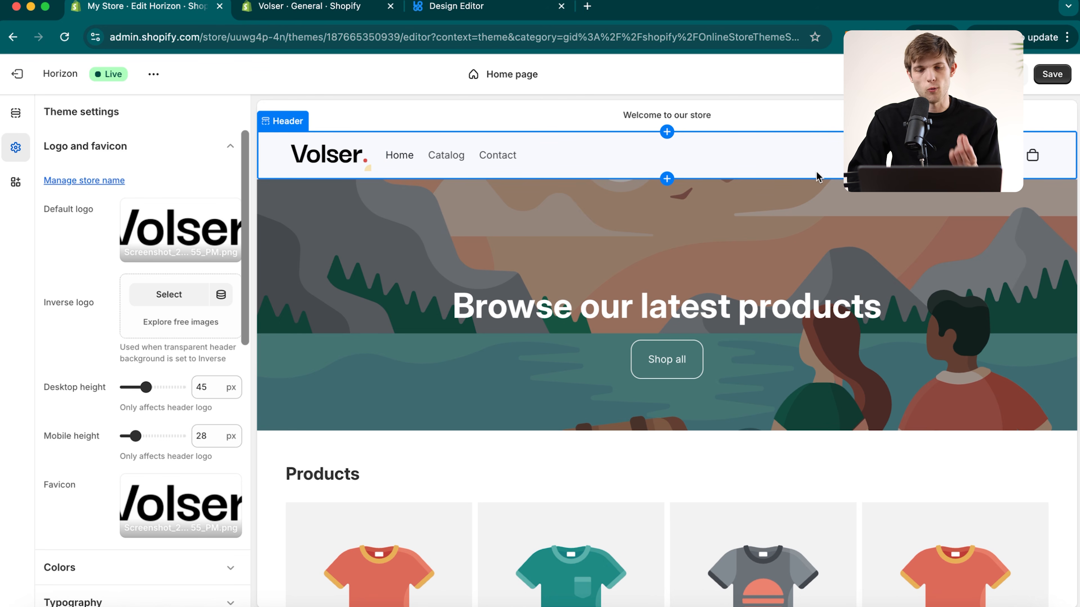
scroll(731, 212, down, 10)
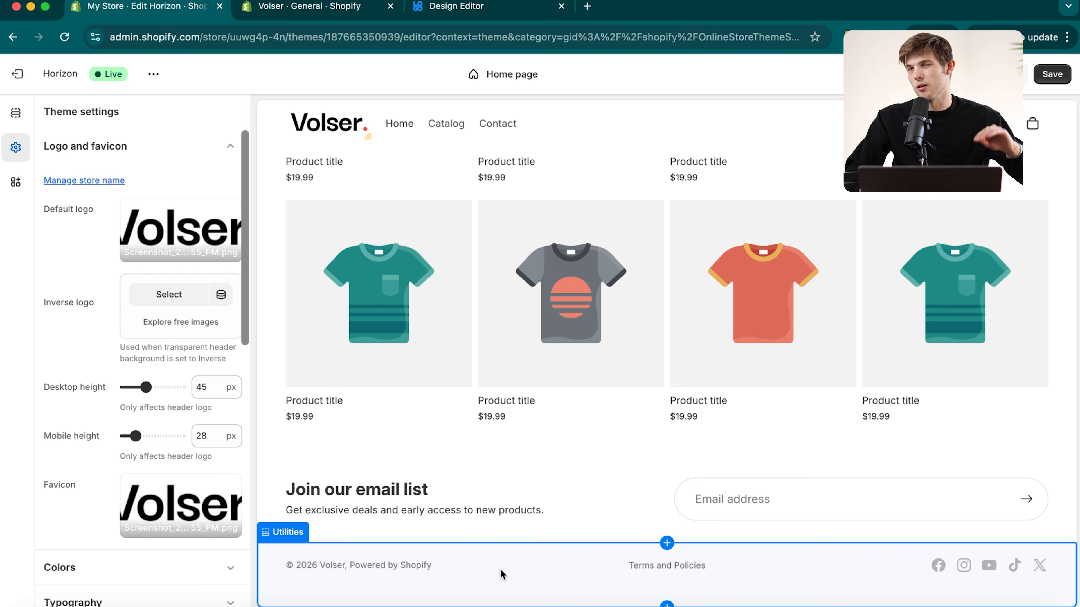
scroll(571, 357, up, 15)
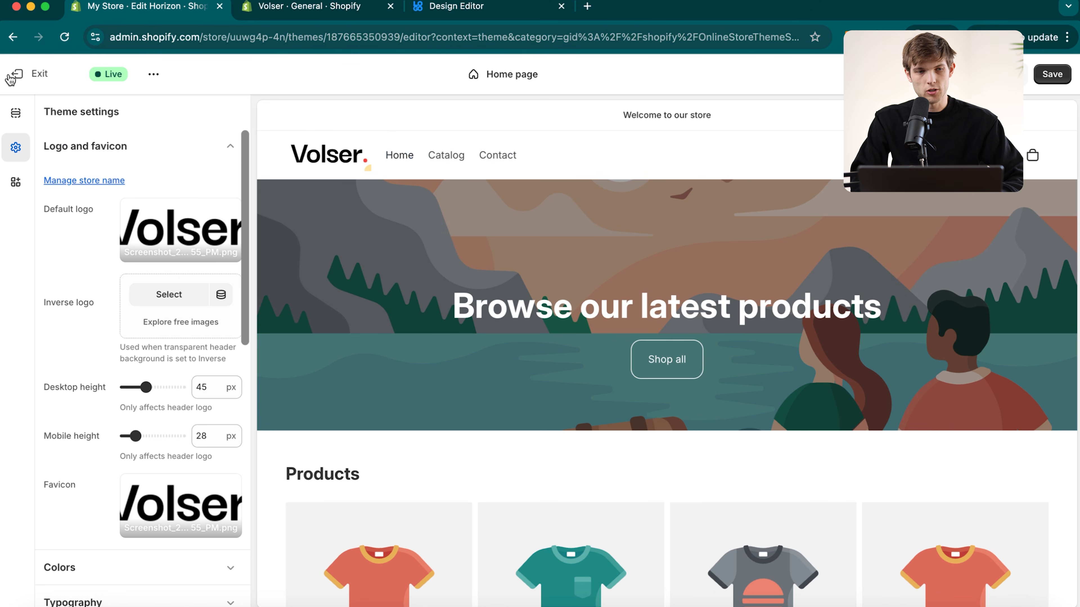
click(1051, 74)
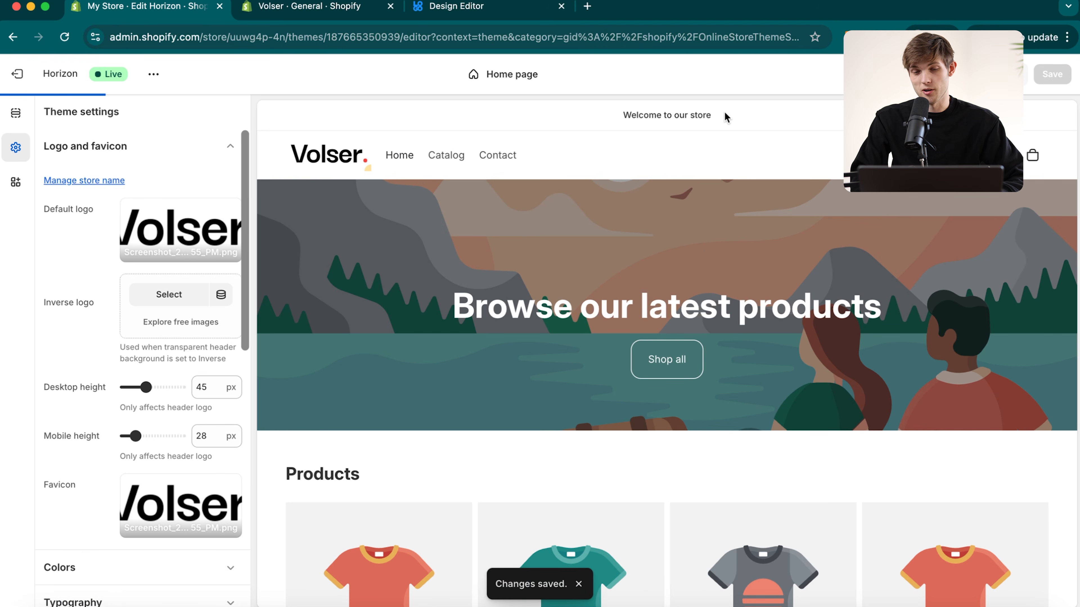
- In the home page's header sections, change the announcement bar's text to "SPRING SALE - Use Code: EASTER10"
click(227, 149)
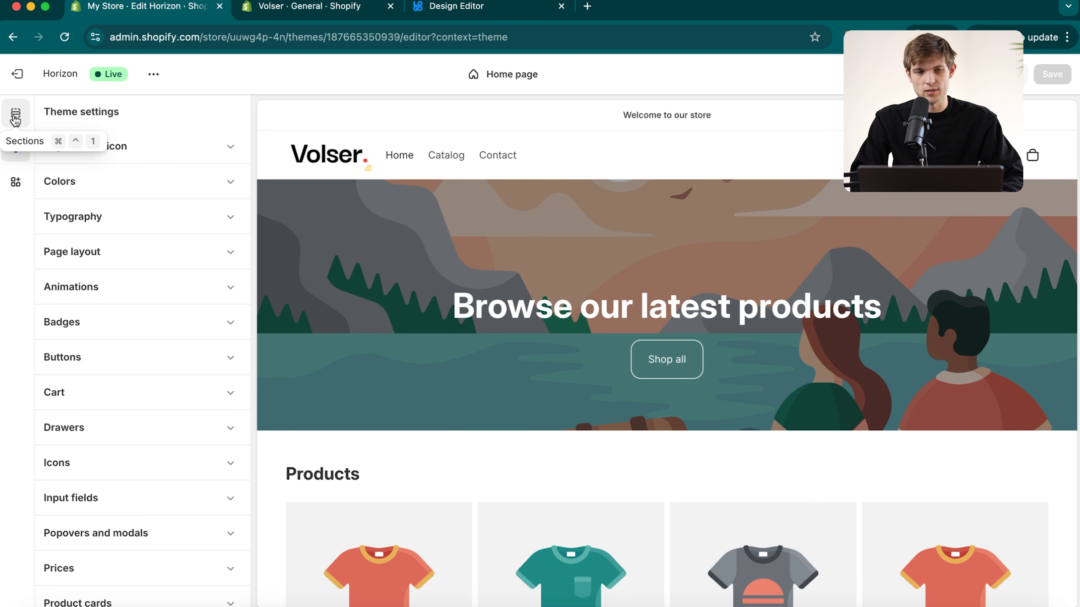
click(15, 121)
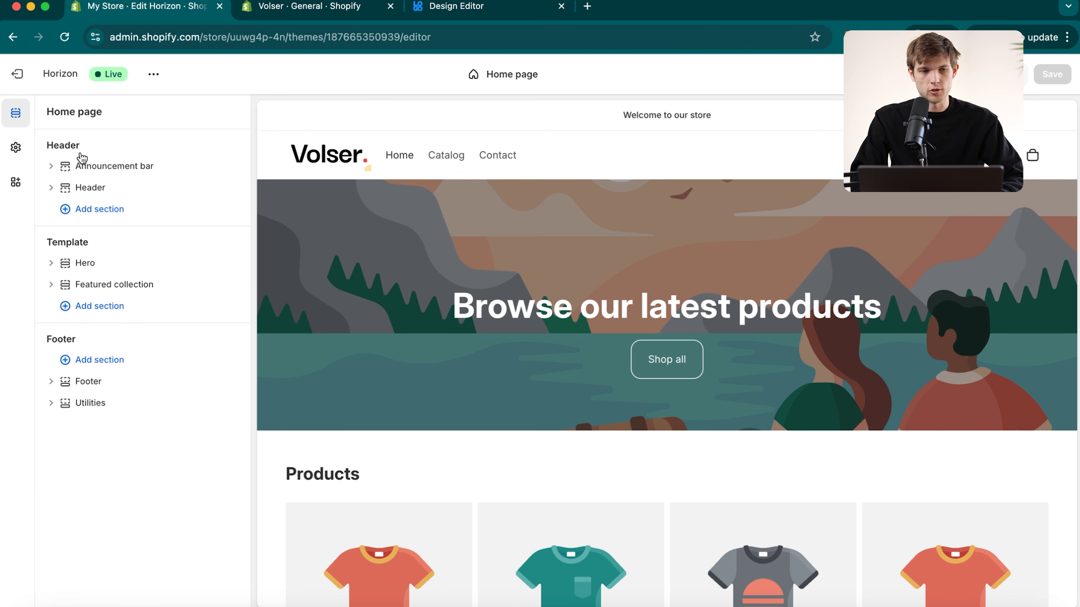
click(97, 168)
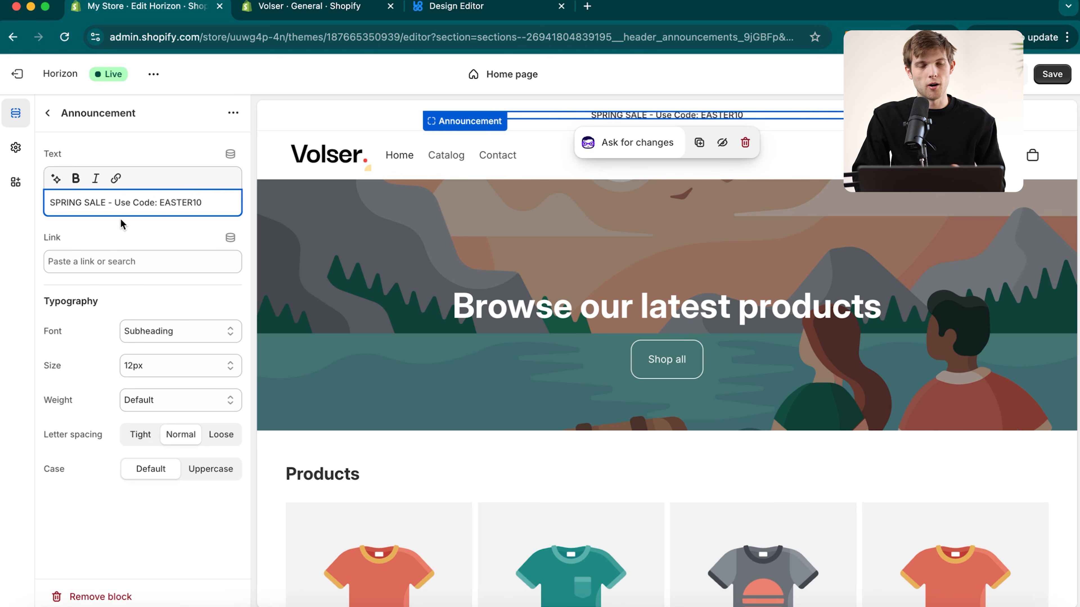
- Browse the link destinations offered for the announcement, including Pages, and look at the announcement bar's own settings
click(99, 262)
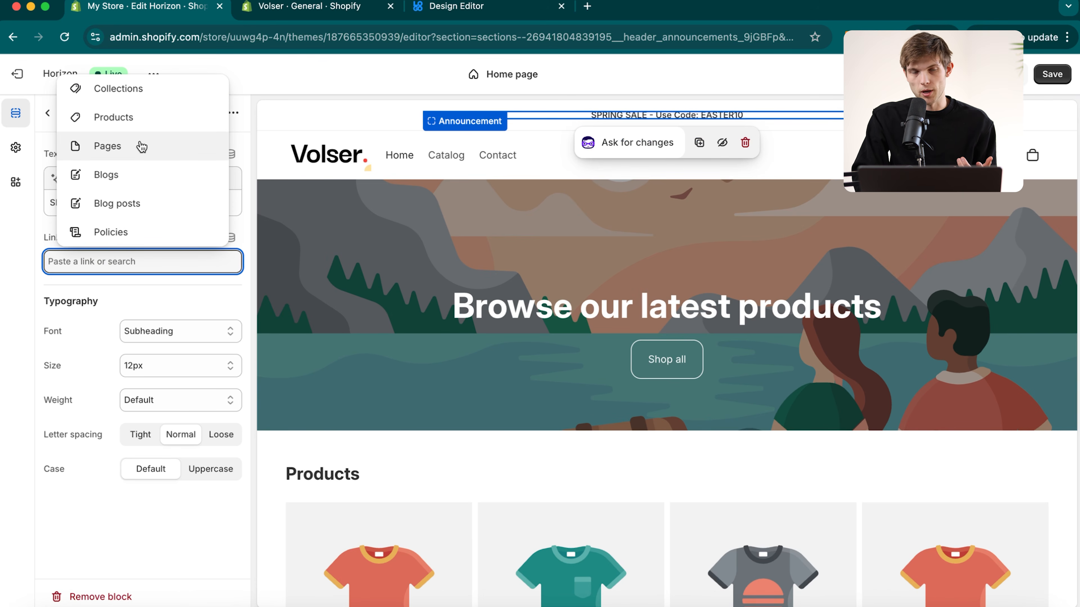
click(101, 146)
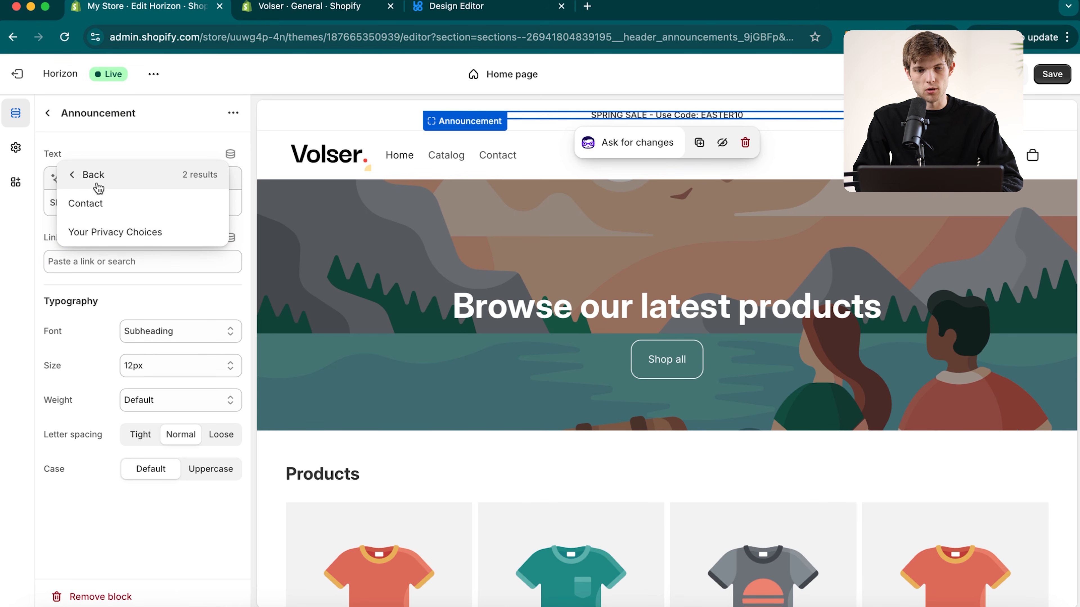
click(81, 175)
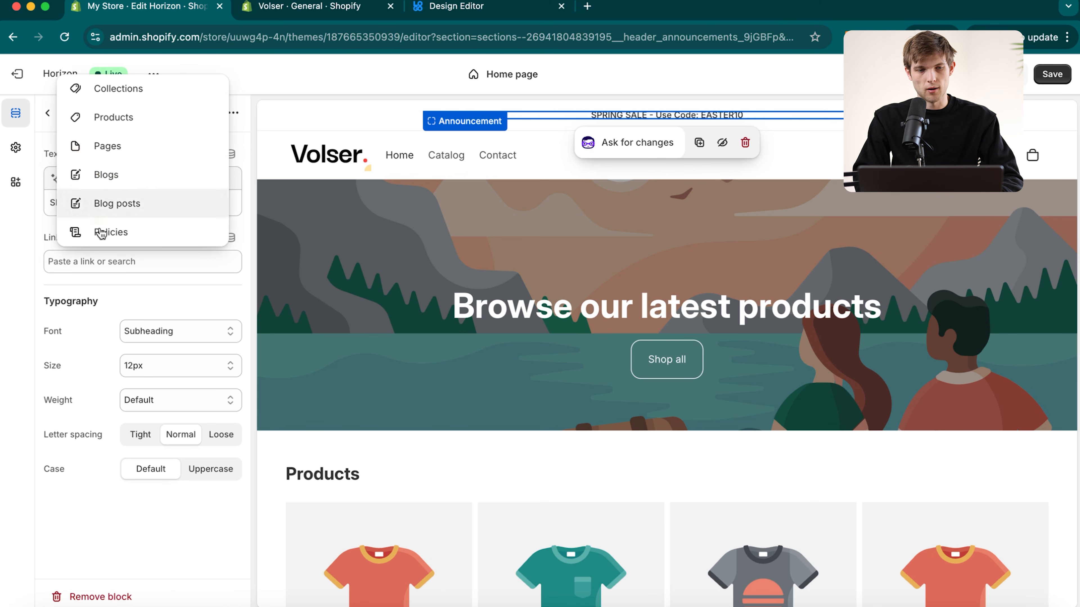
click(331, 126)
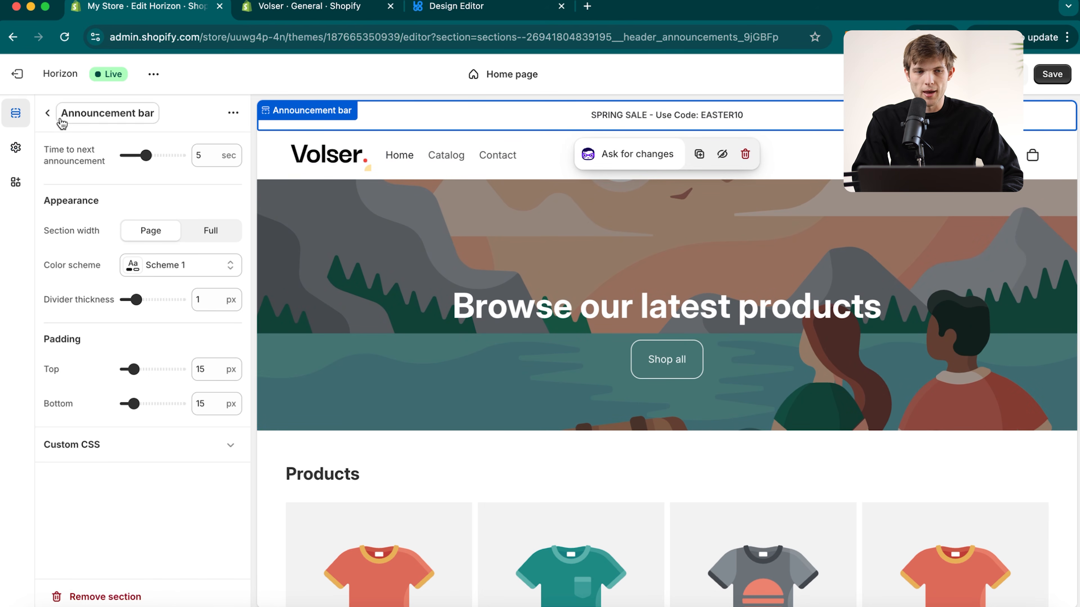
- In the header section's settings, set the menu position to Center
click(46, 114)
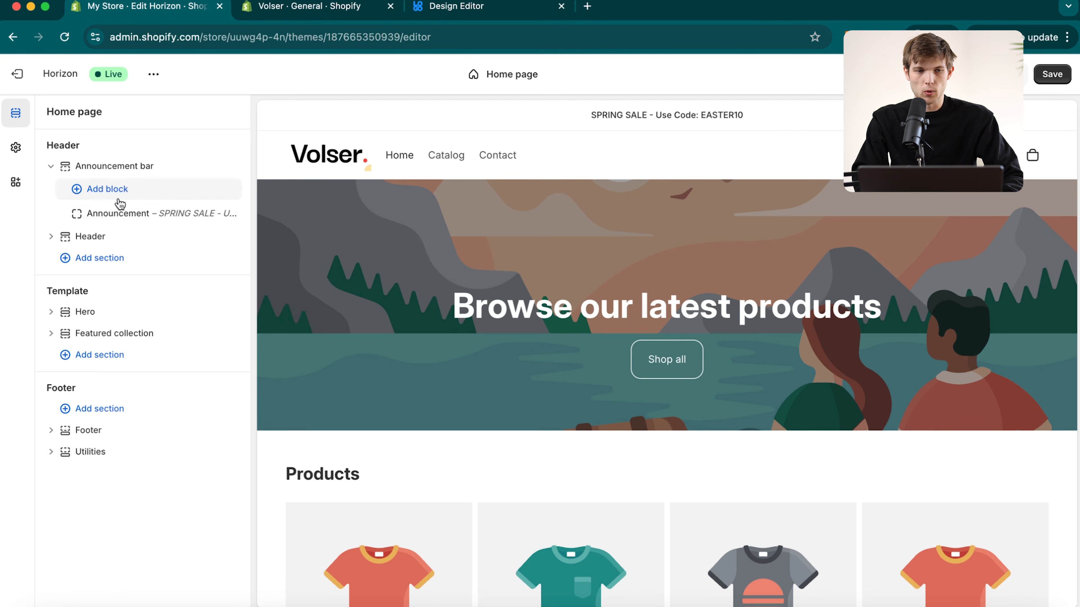
click(85, 240)
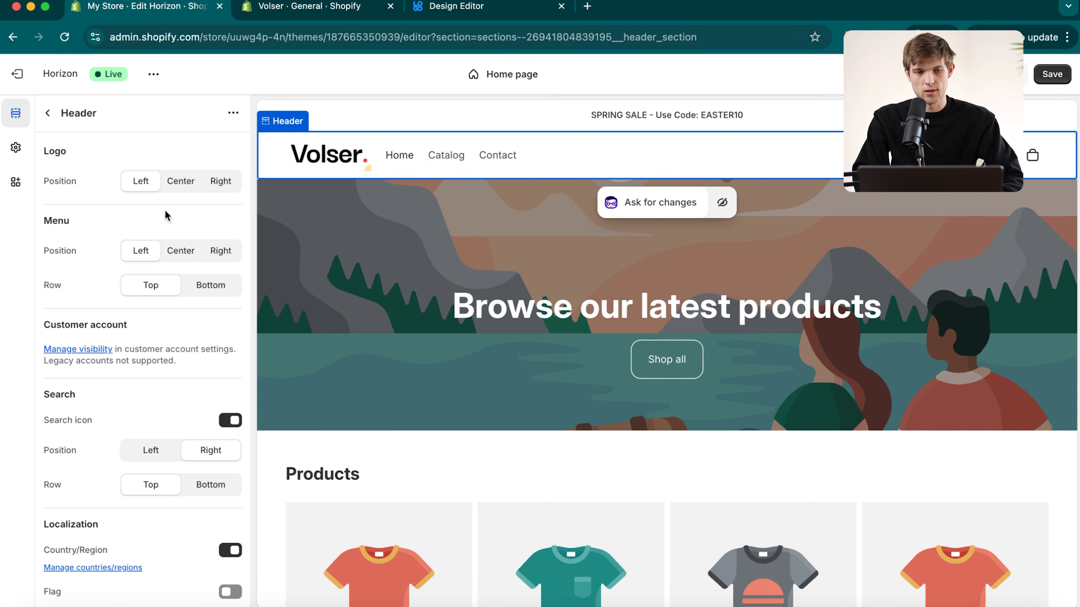
click(179, 255)
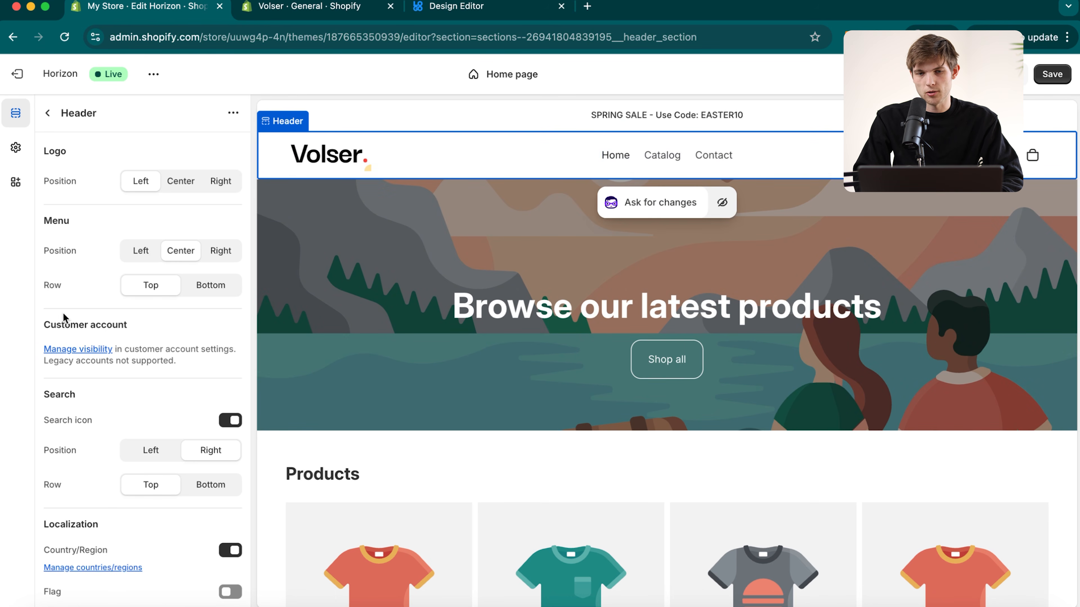
- Ask the assistant "How to add blog page to the header", save the theme changes, and have it open the Menus page with "take me to navigation"
click(614, 202)
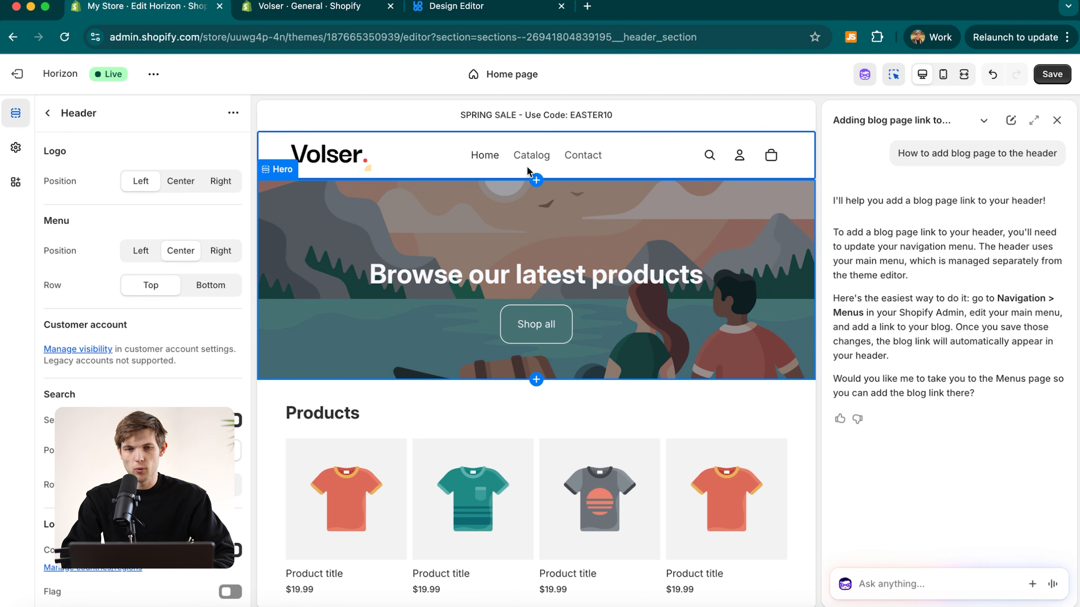
click(1051, 74)
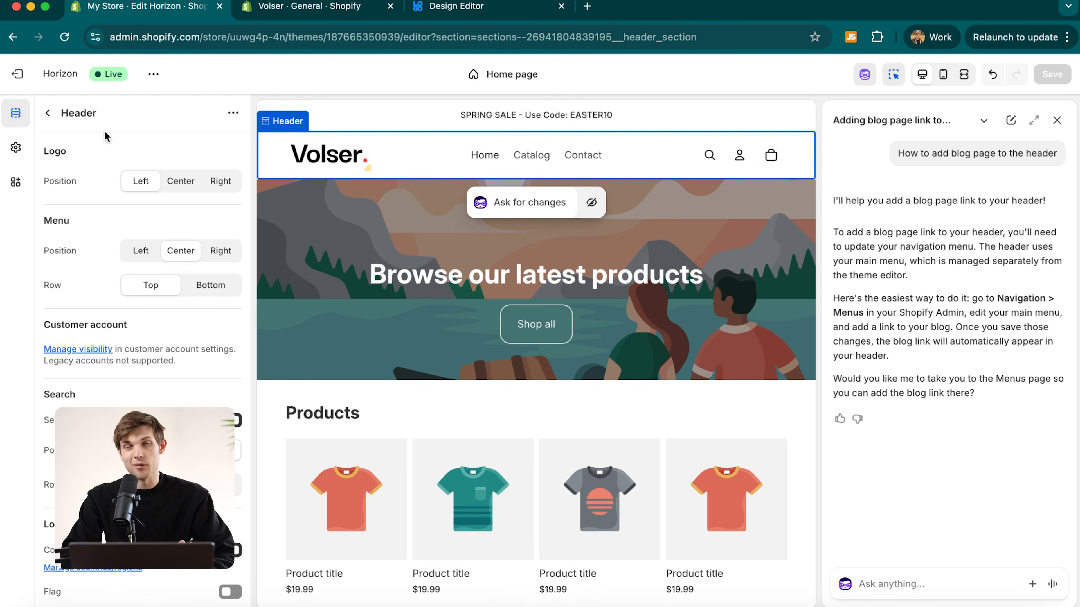
click(17, 75)
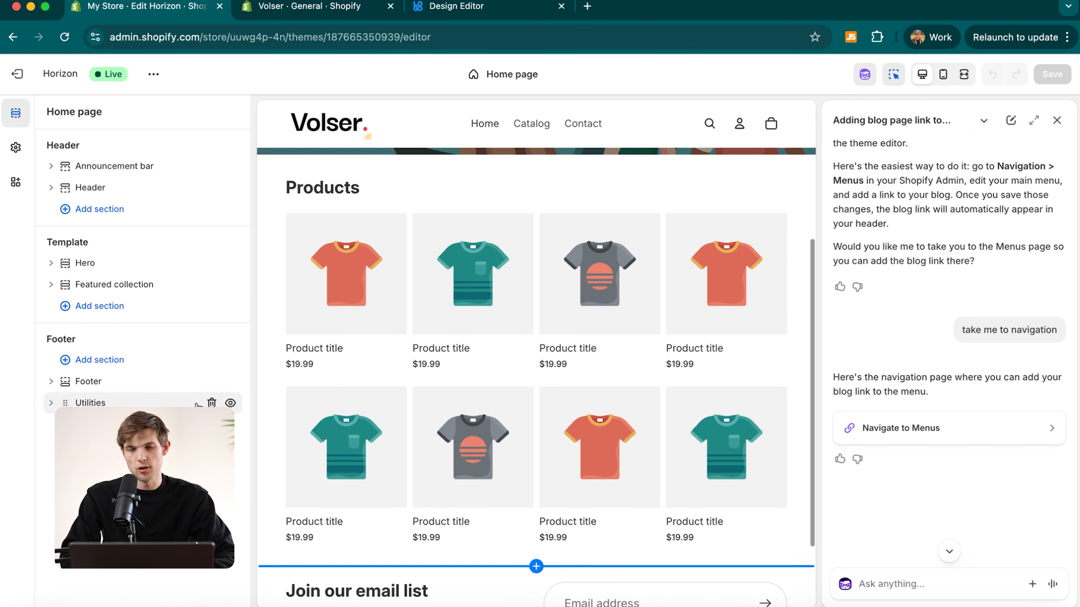
click(976, 441)
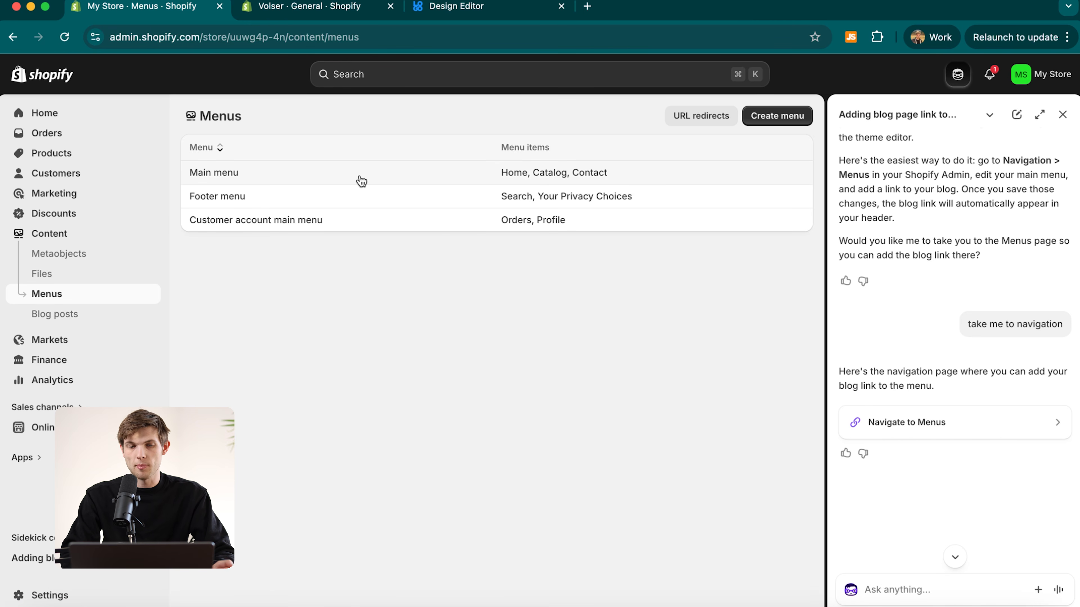
- Add a menu item labelled Blog that links to the News blog to the Main menu, and save the menu
click(345, 181)
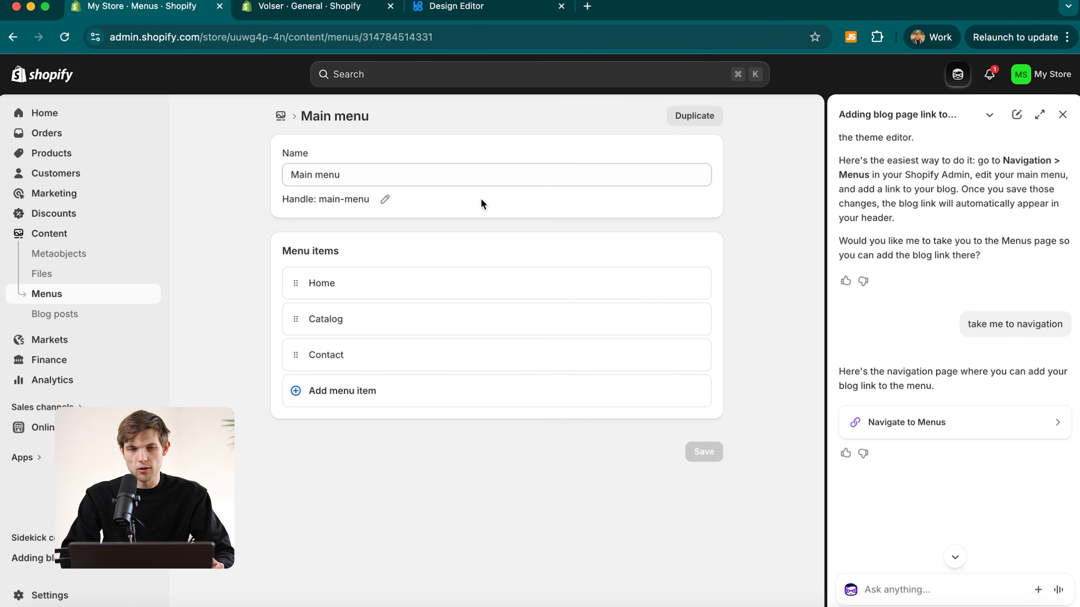
click(339, 394)
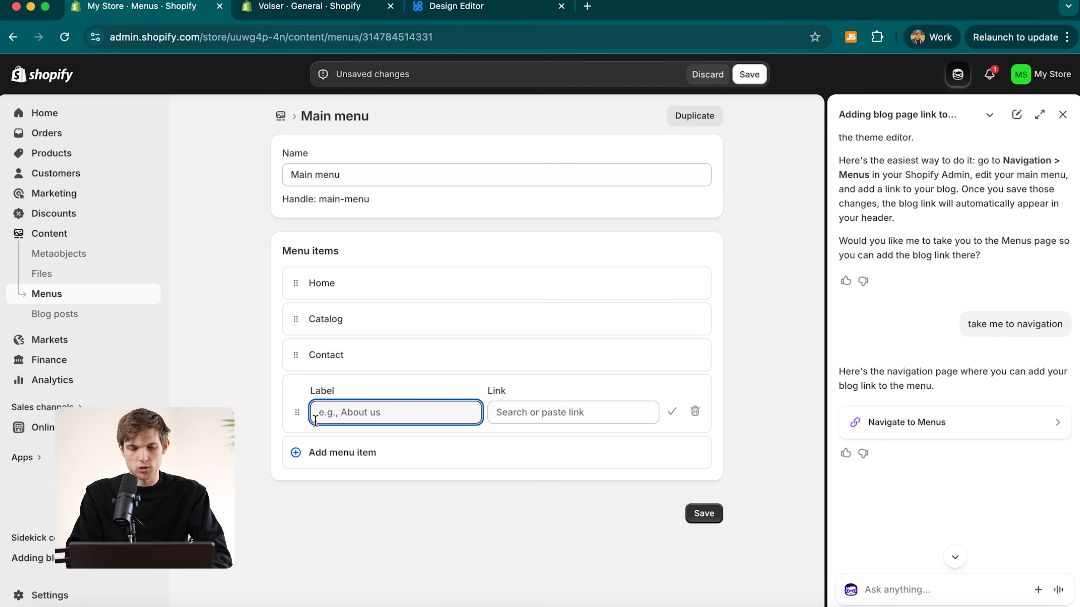
click(561, 413)
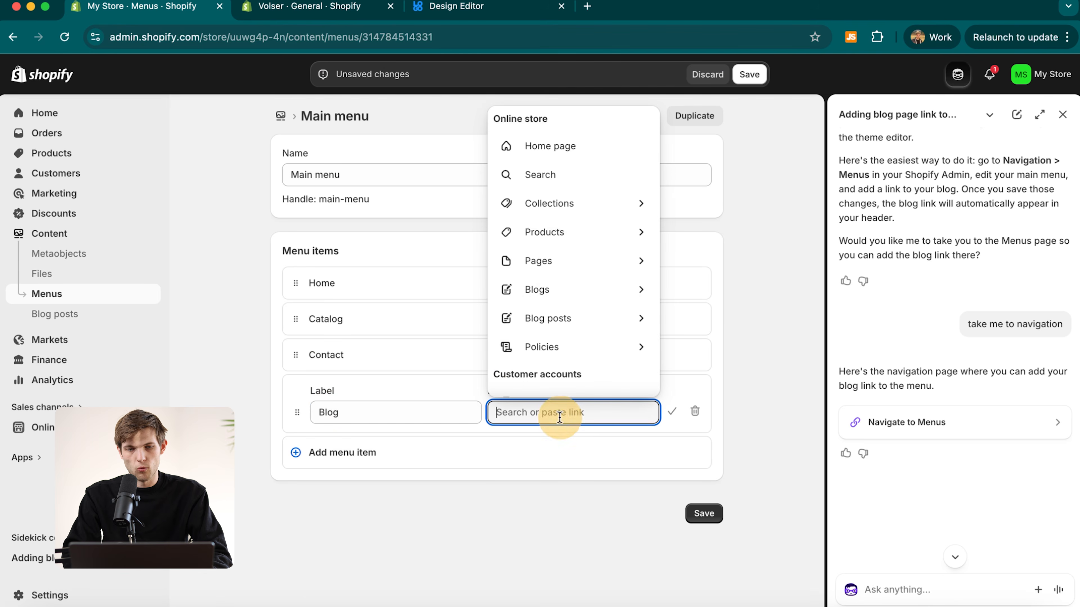
click(550, 288)
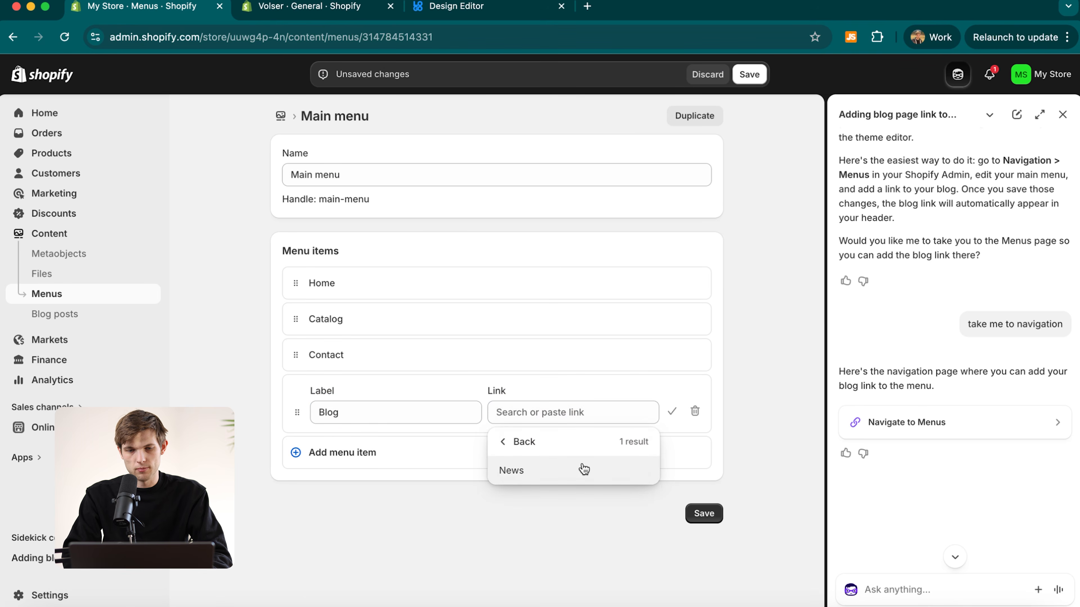
click(569, 476)
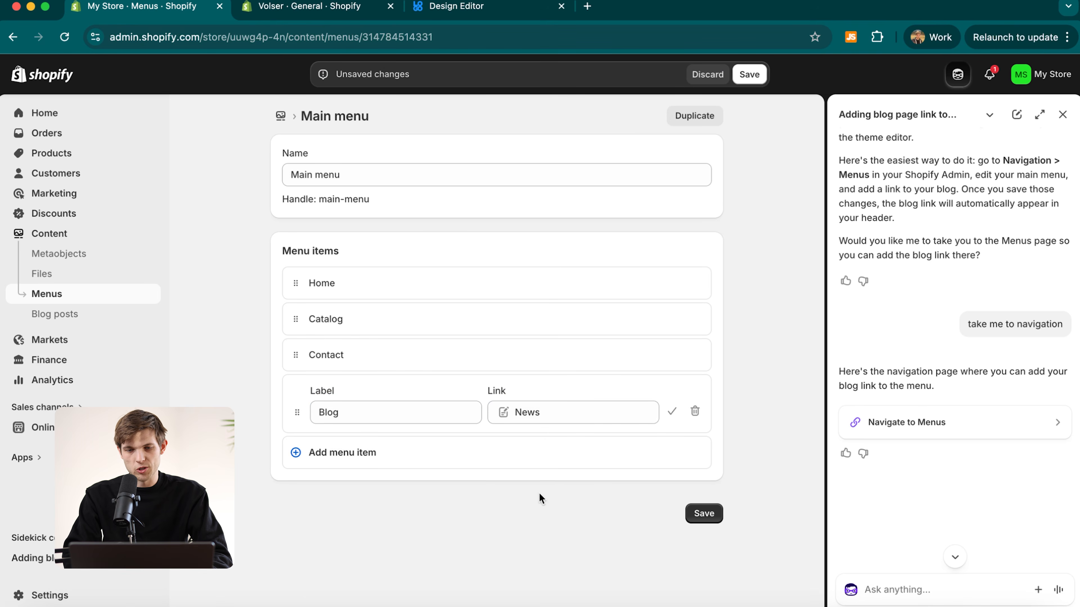
click(704, 513)
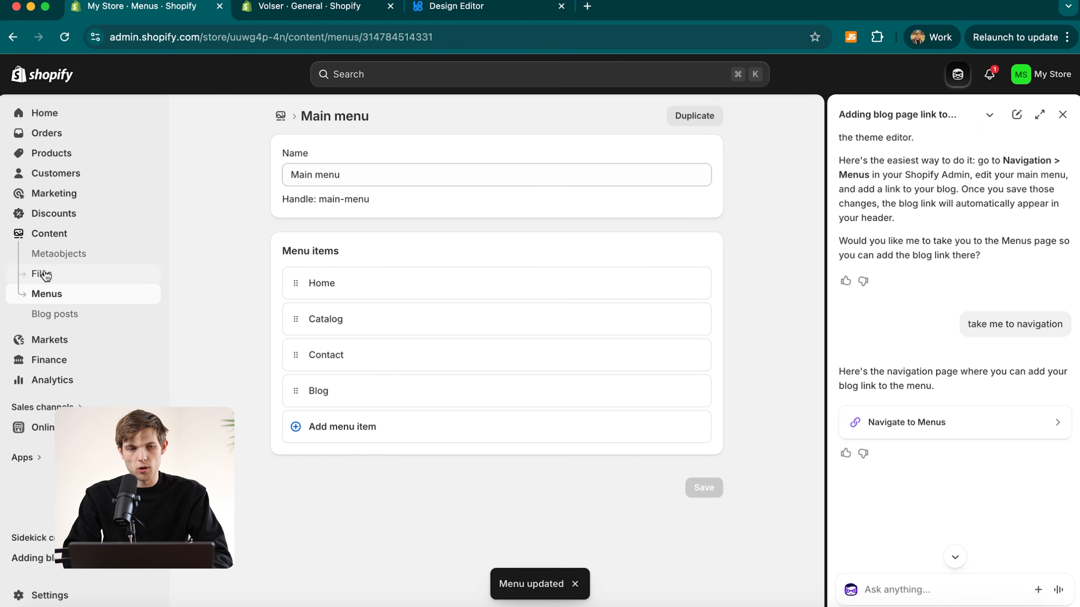
- Return to the list of menus and bring up the Horizon theme editor in the second store tab
click(47, 294)
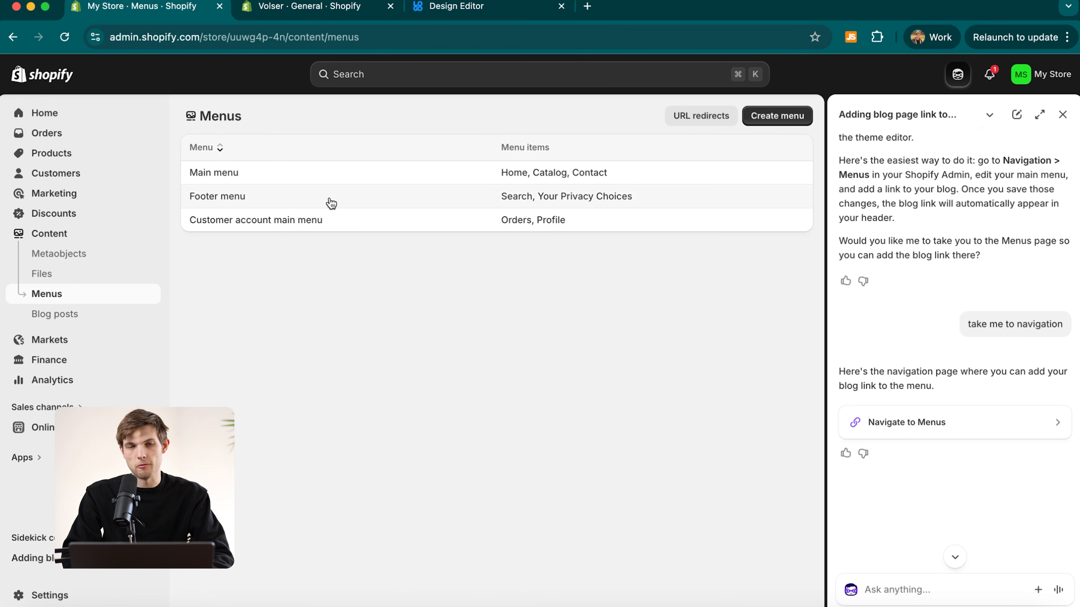
click(309, 7)
click(152, 16)
click(299, 6)
click(168, 11)
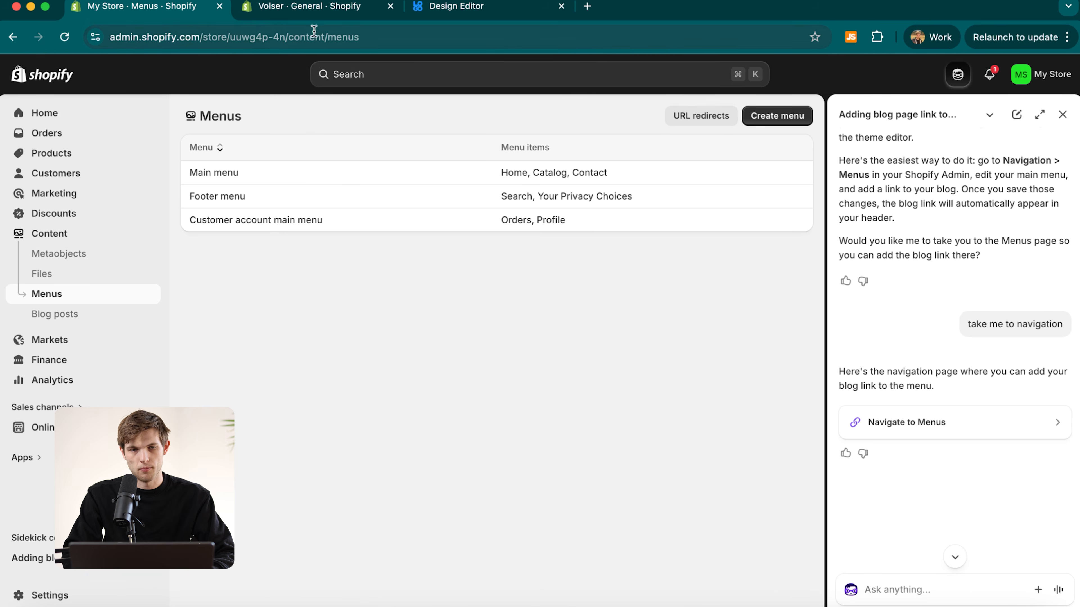
click(300, 8)
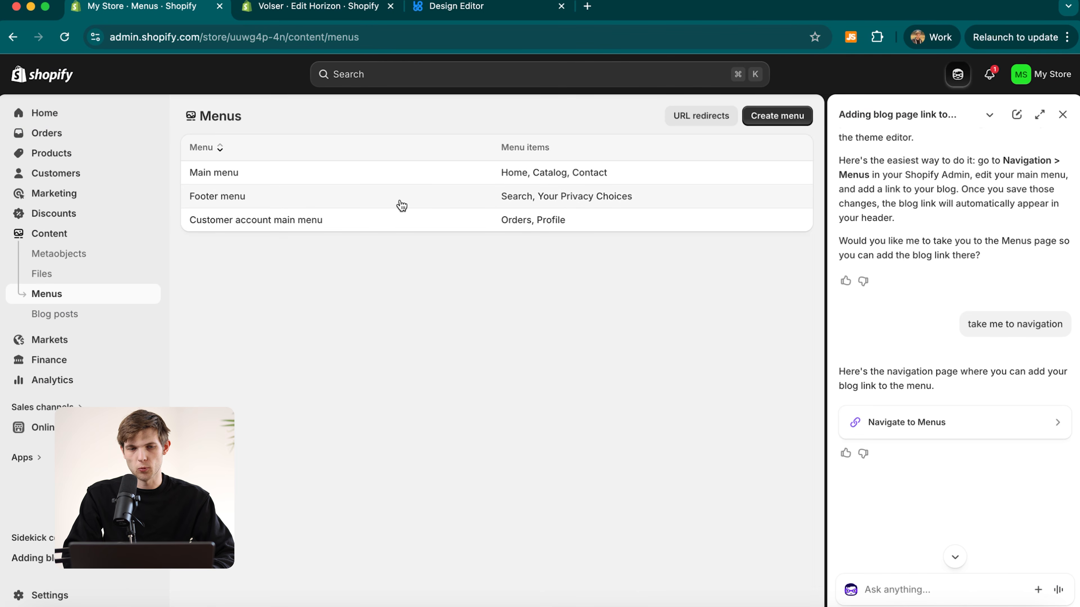
- Try to add a menu item labelled FAQ to the Footer menu
click(399, 203)
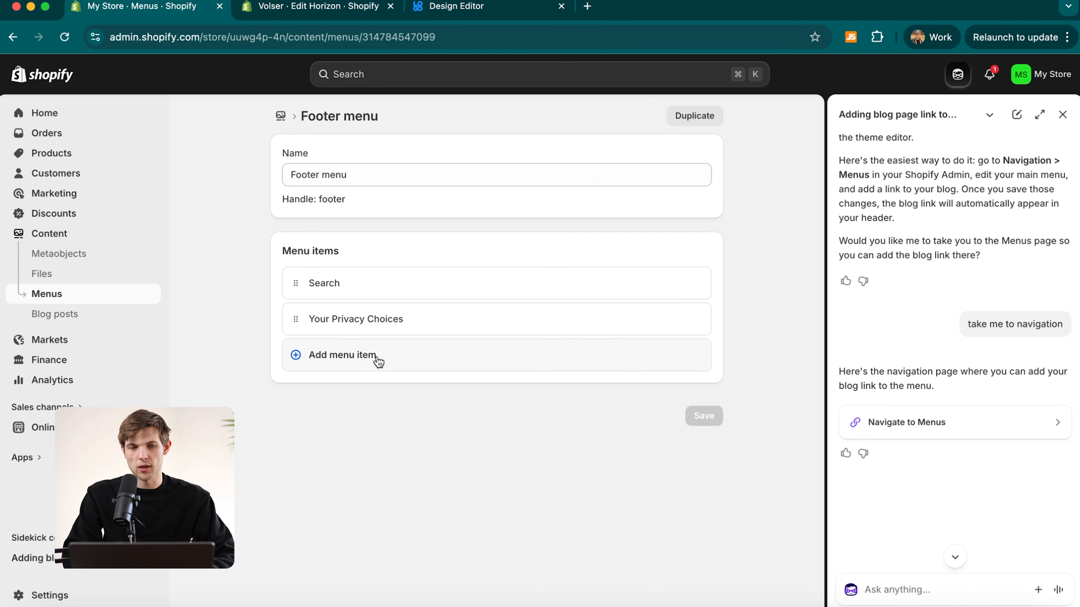
click(368, 357)
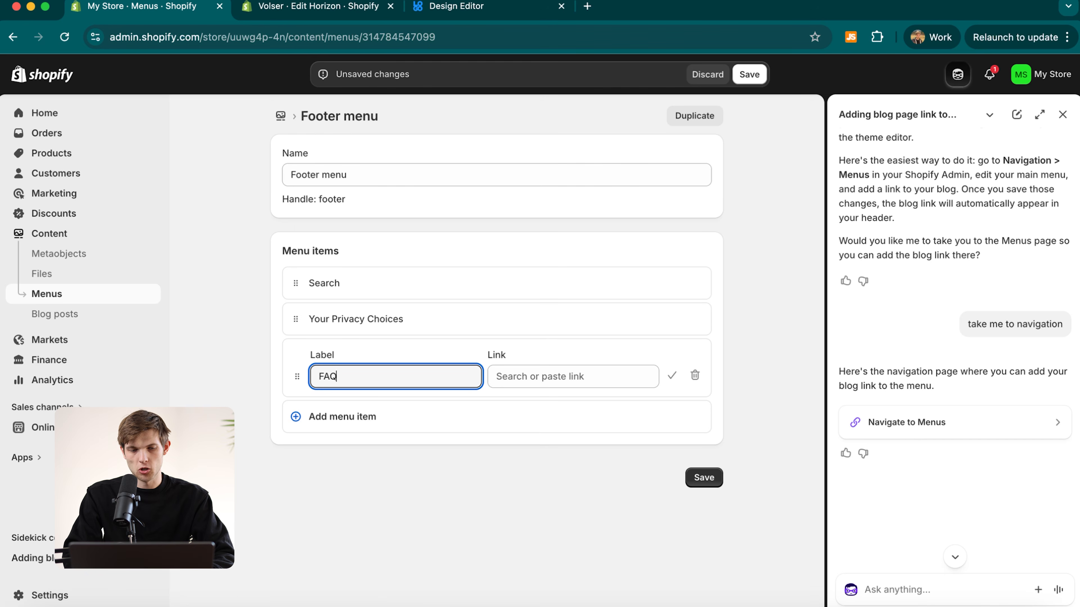
click(537, 376)
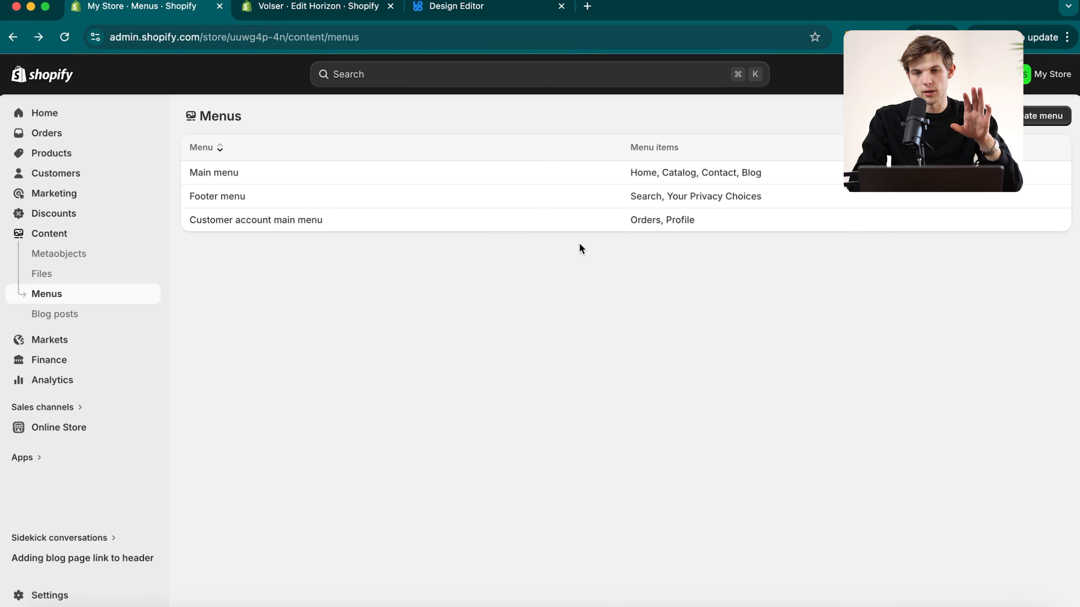
- Switch to the theme editor and examine the header menu, the hero section's settings and the rest of the home page preview
click(271, 8)
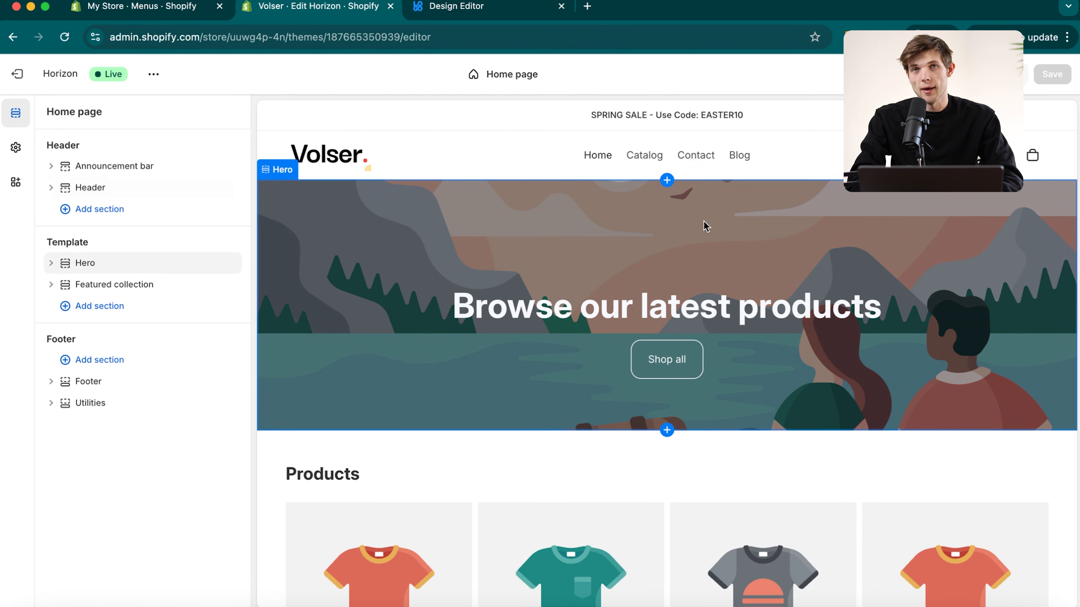
click(832, 159)
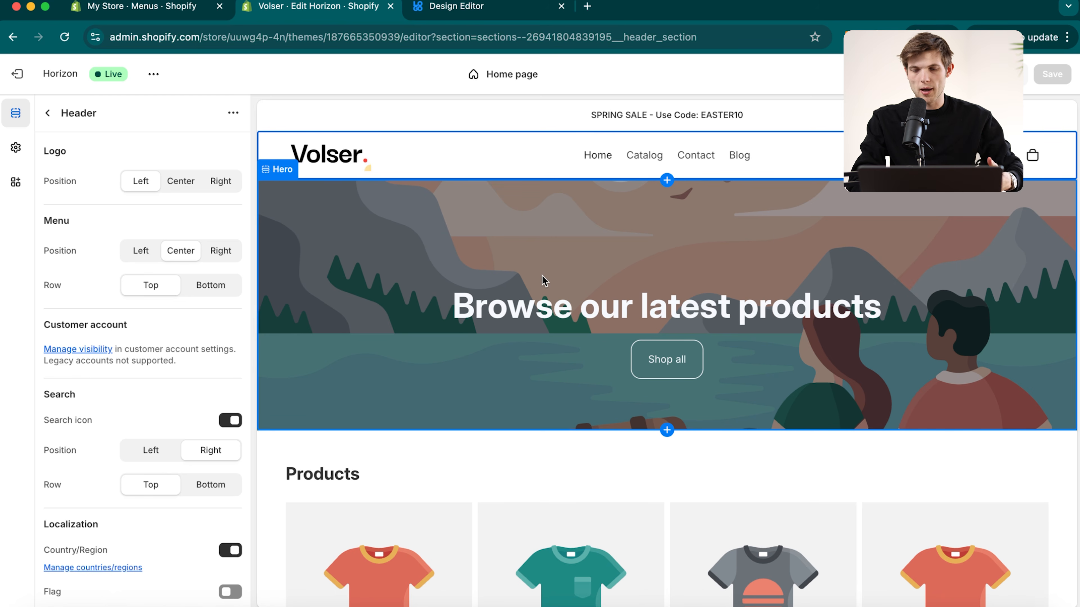
click(744, 262)
scroll(668, 290, down, 5)
scroll(667, 291, up, 5)
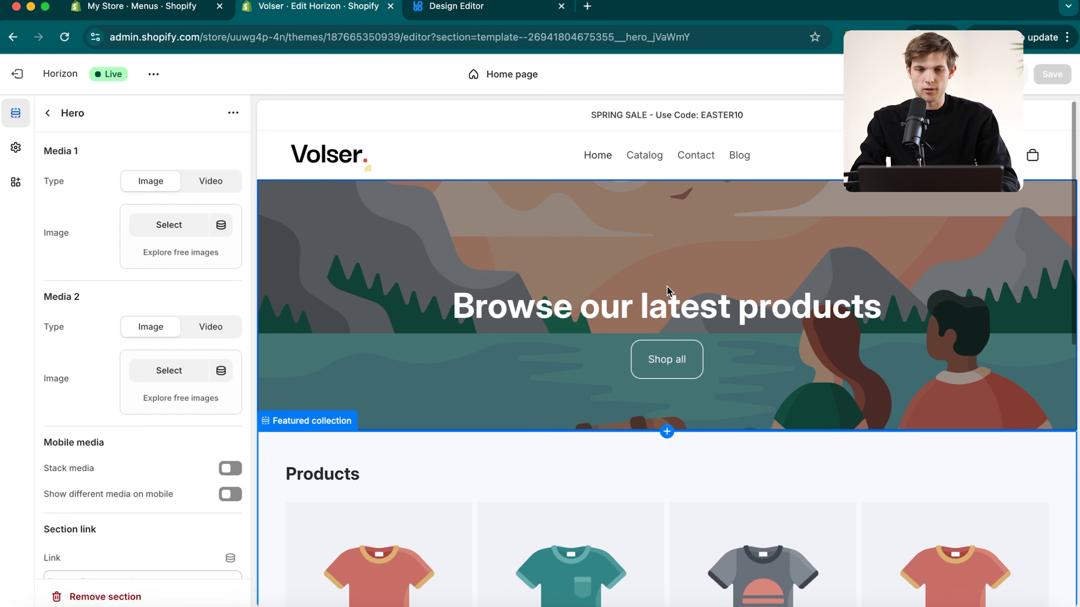
click(636, 305)
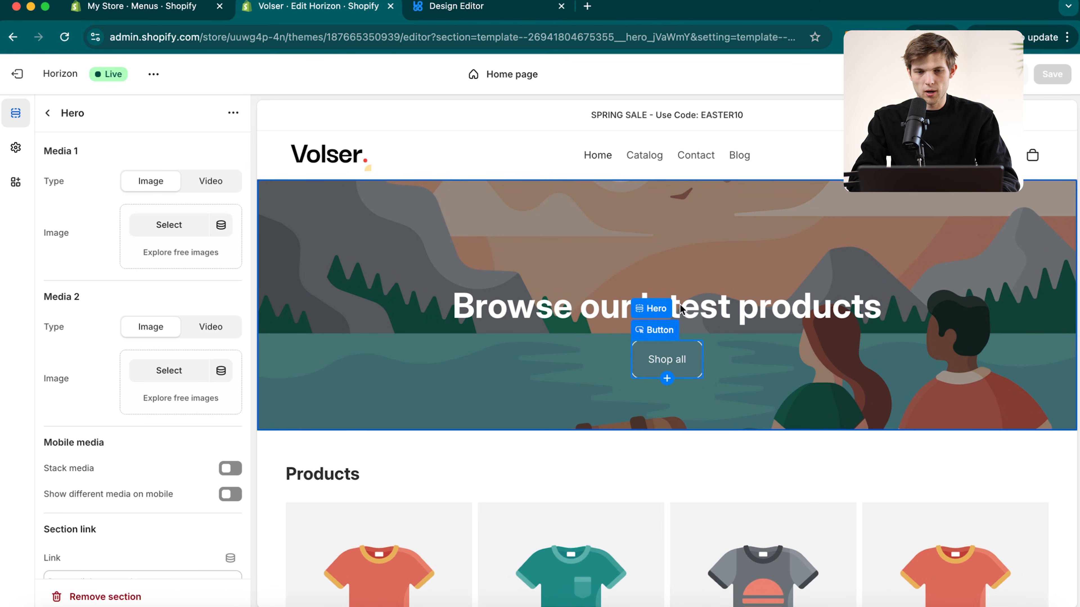
click(43, 113)
click(567, 234)
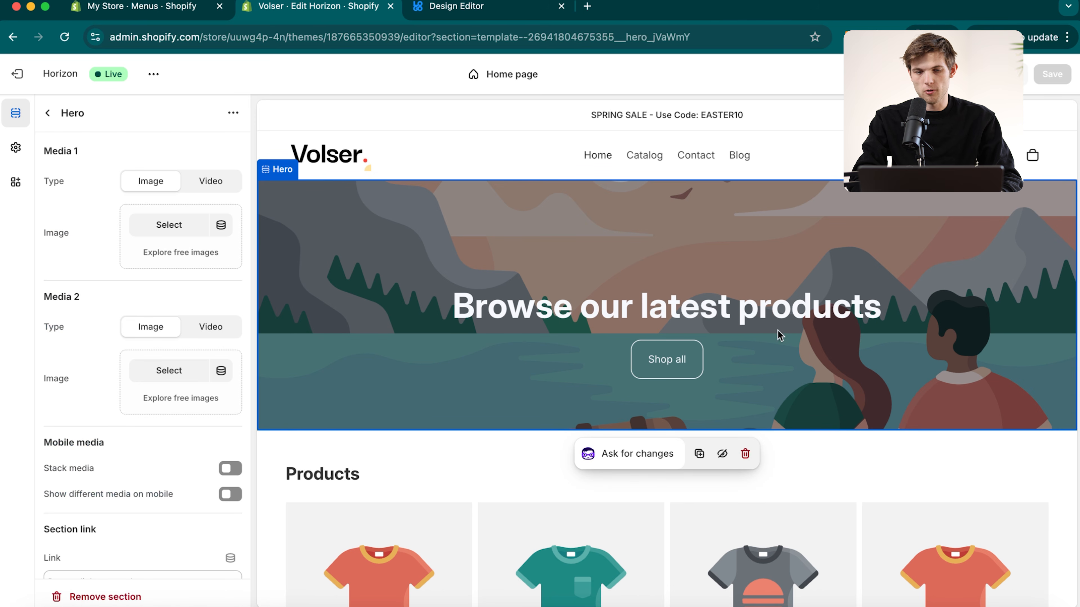
click(715, 261)
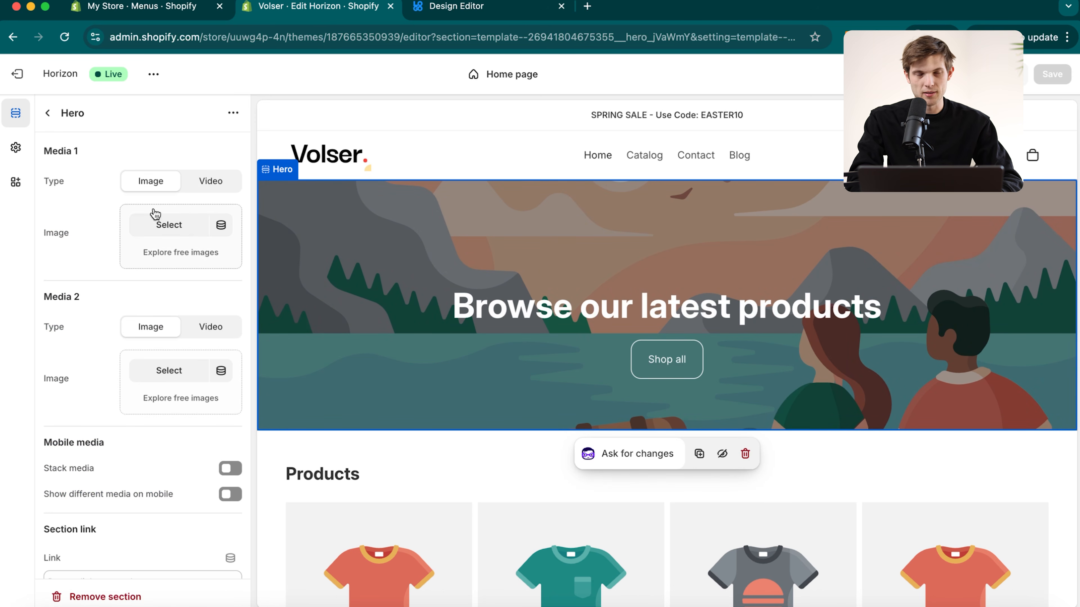
- Replace the hero section's heading text with "One of a kind"
click(559, 317)
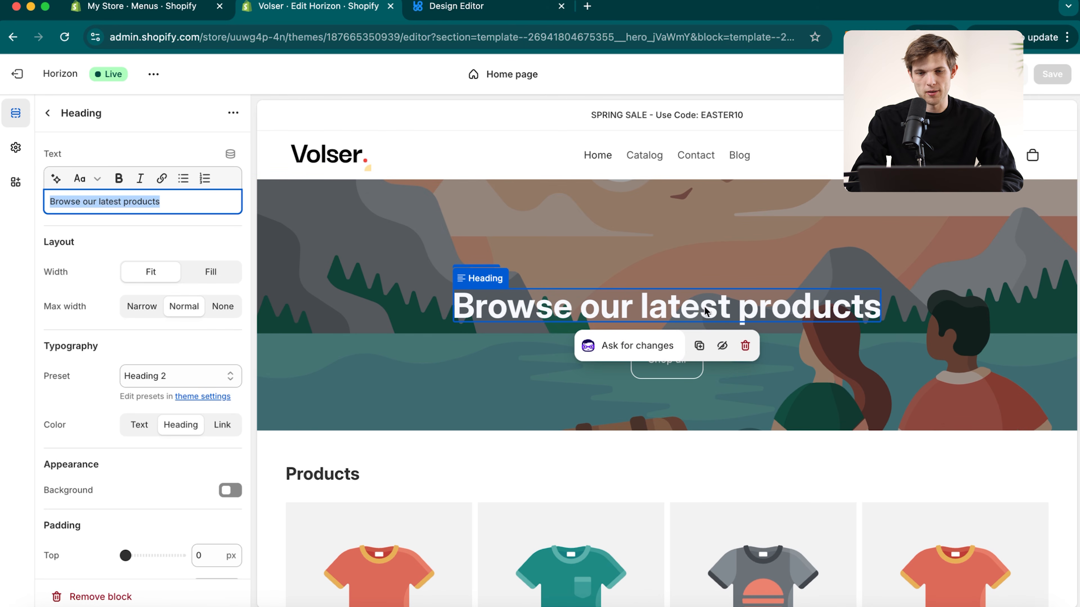
click(867, 306)
double_click(776, 306)
click(737, 308)
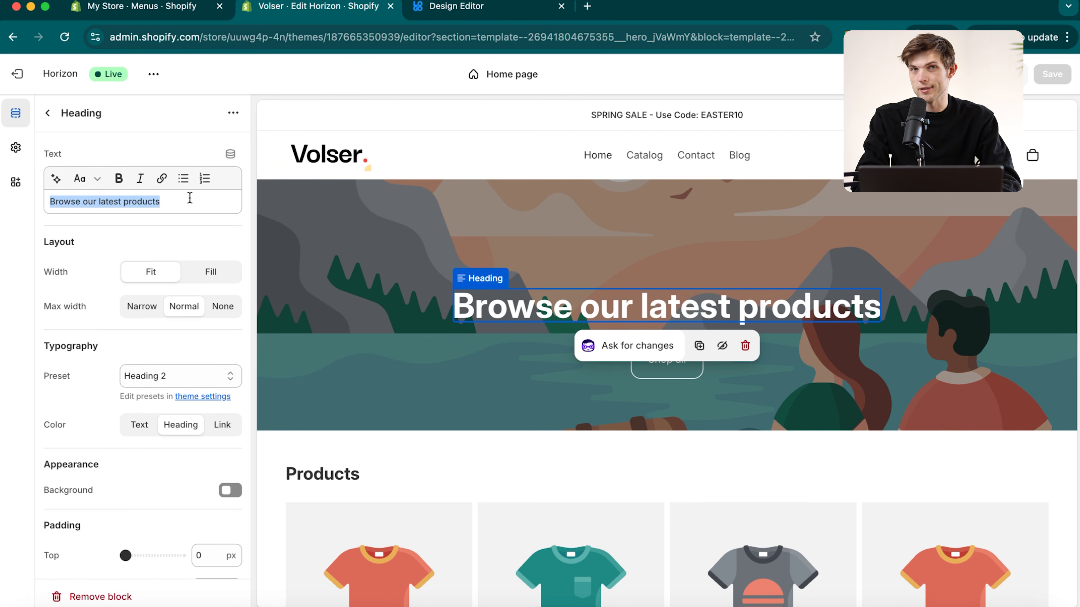
text(One of a kind)
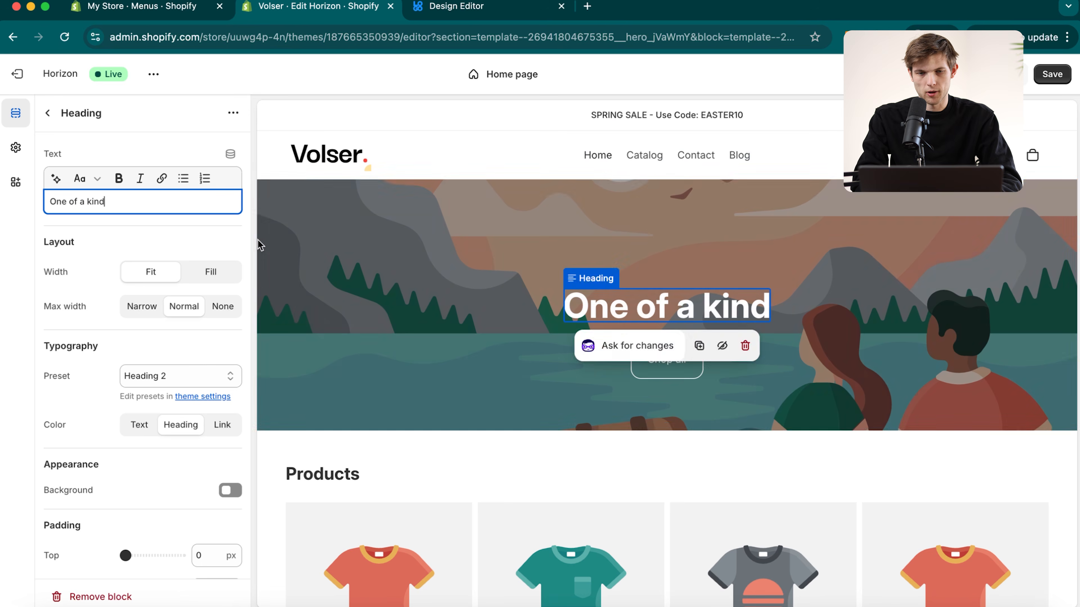
- Set the hero section's first media image to the uploaded istockphoto JPG of a man in a white hoodie holding a coffee cup
click(458, 258)
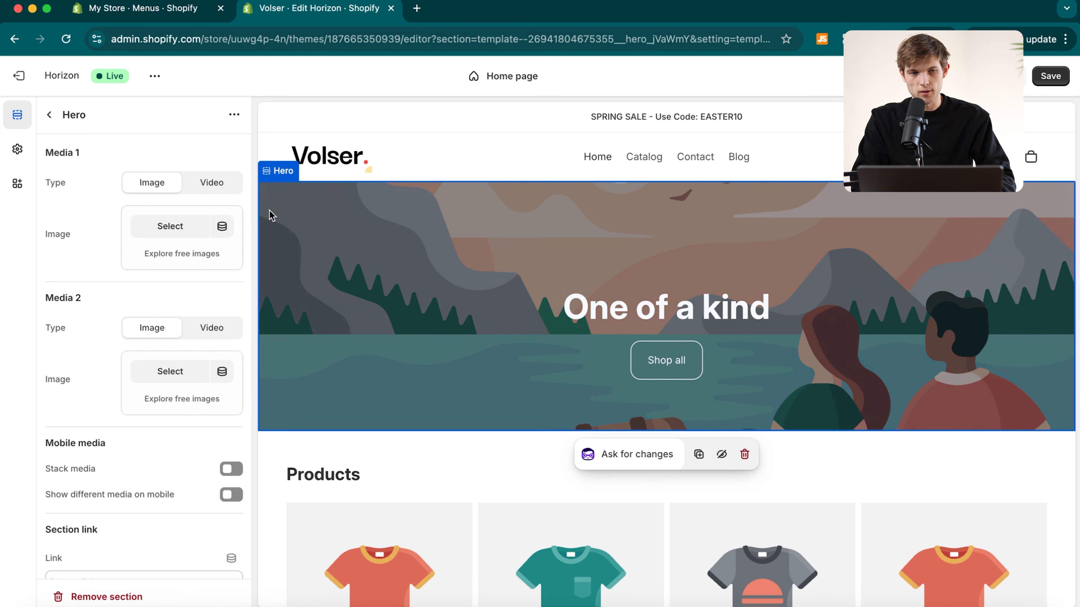
click(556, 270)
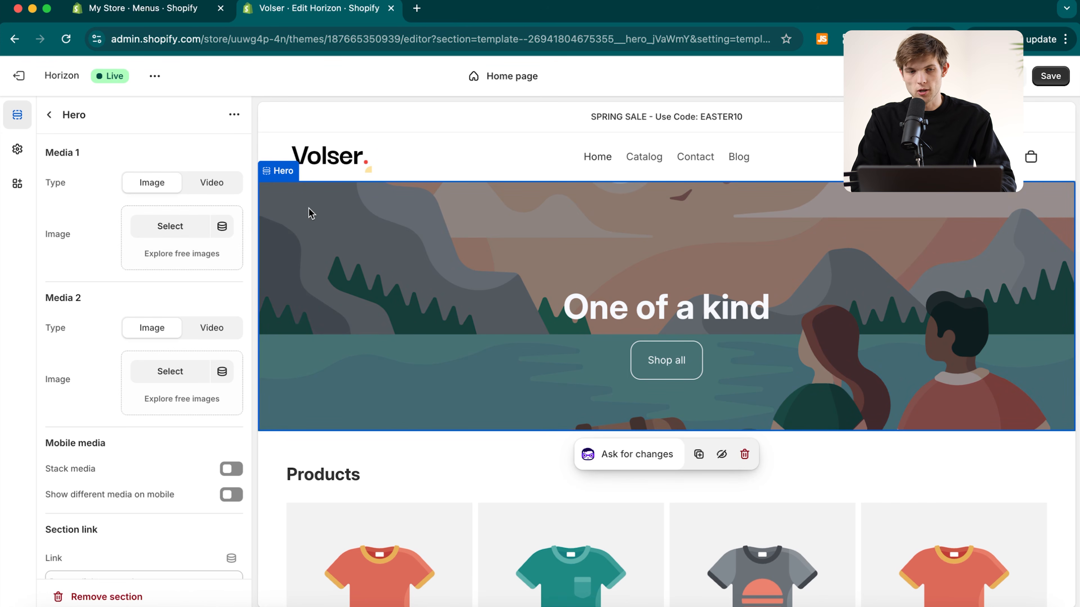
click(170, 234)
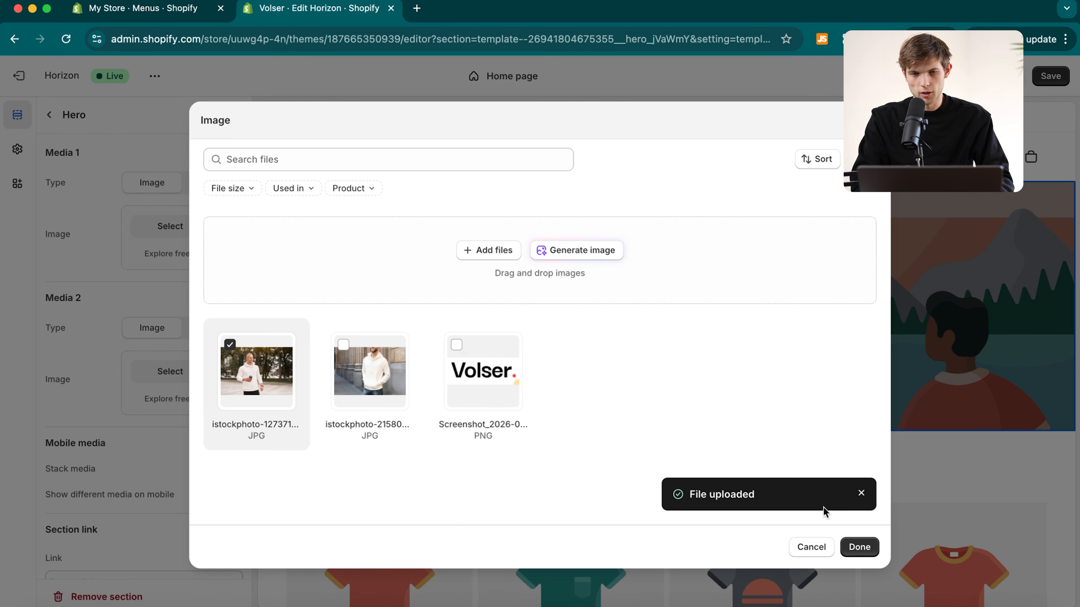
click(859, 546)
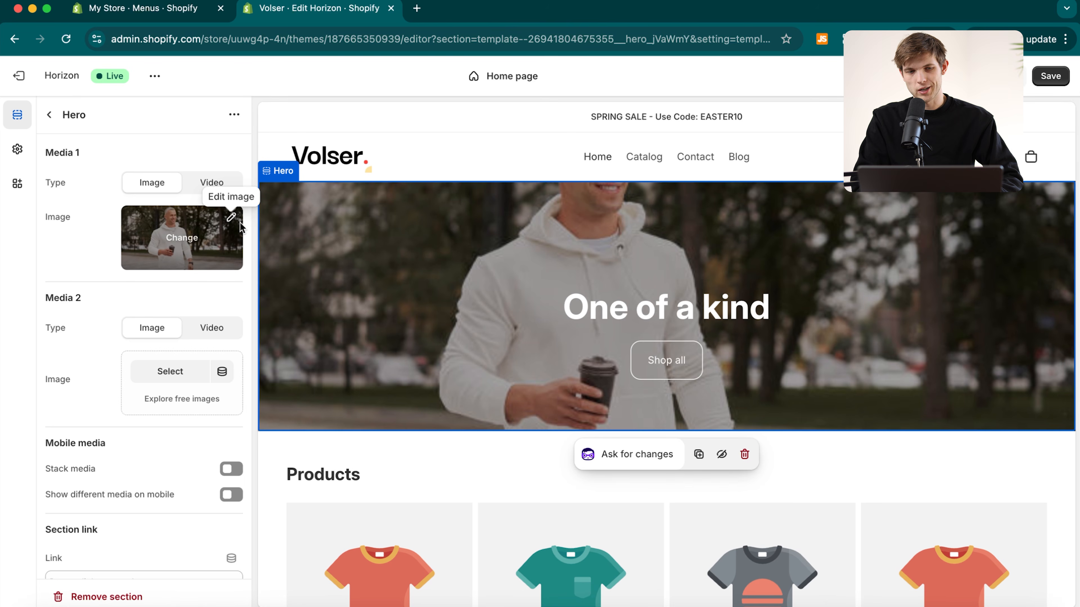
- Crop the hero image of the man in the white hoodie to a 16:9 ratio and save the edited image
click(231, 218)
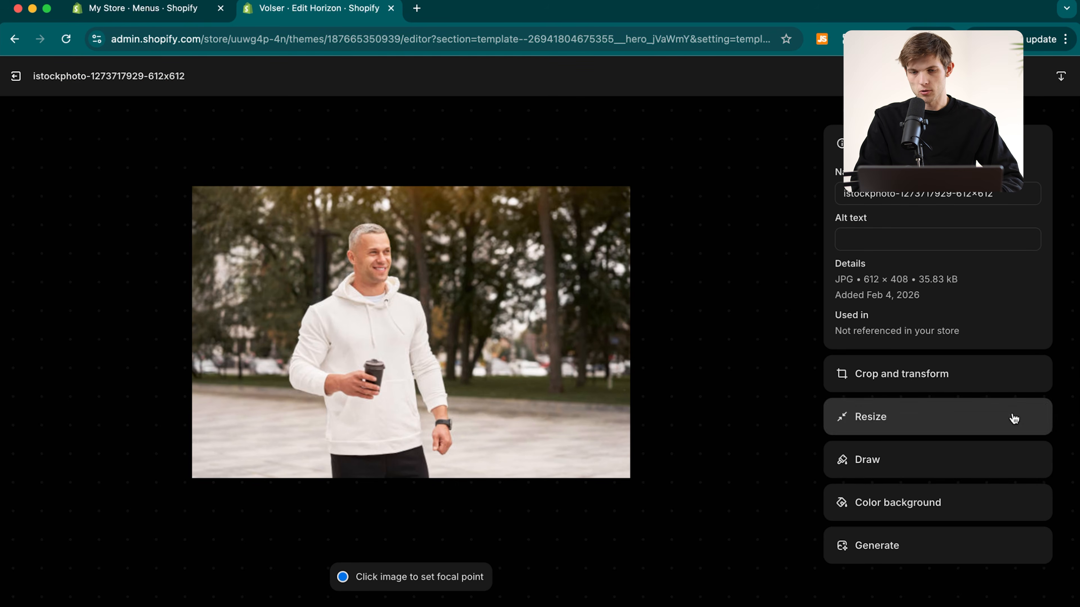
click(911, 370)
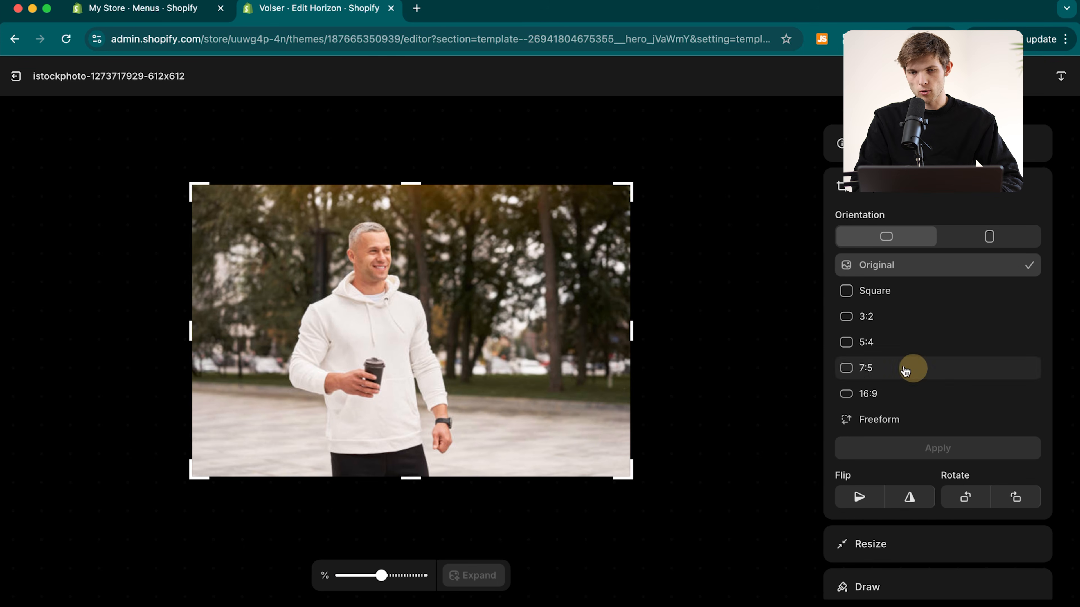
mouse_move(625, 474)
mouse_down()
mouse_move(626, 458)
mouse_move(612, 469)
mouse_up()
drag(398, 471, 403, 499)
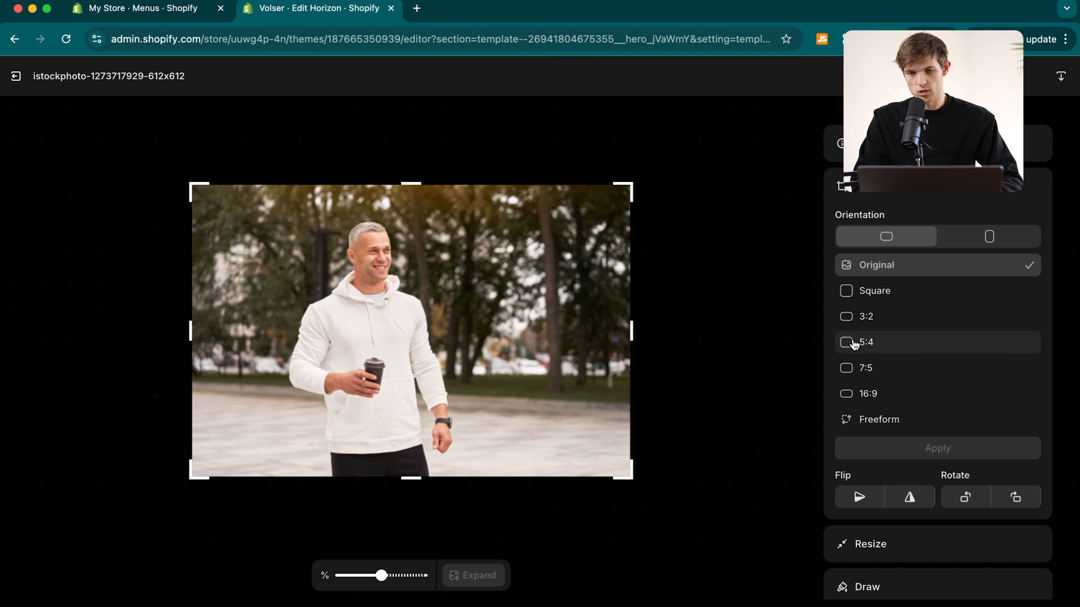
click(849, 393)
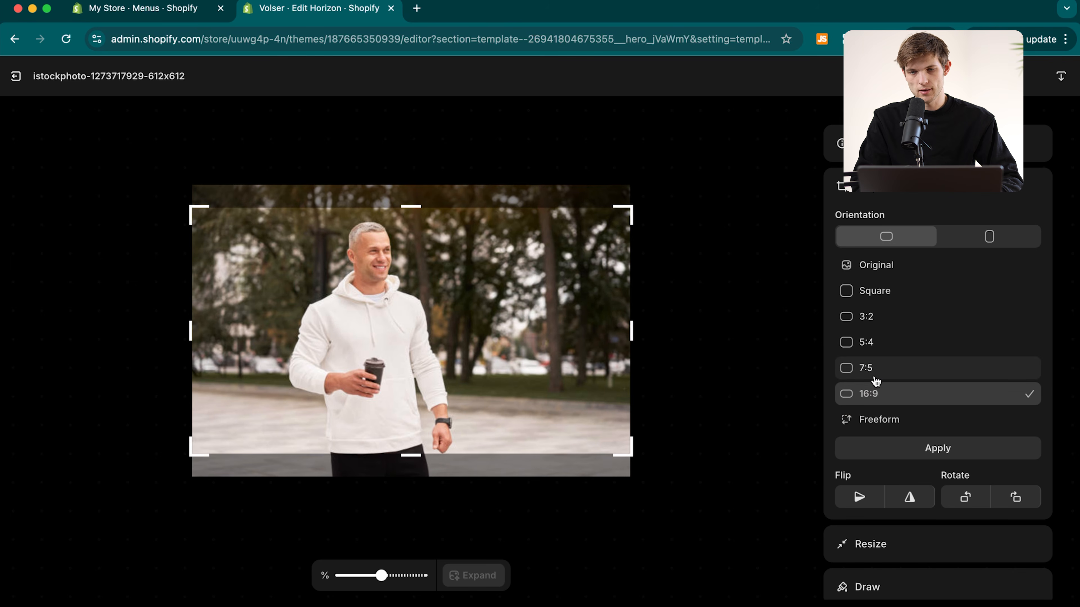
click(914, 450)
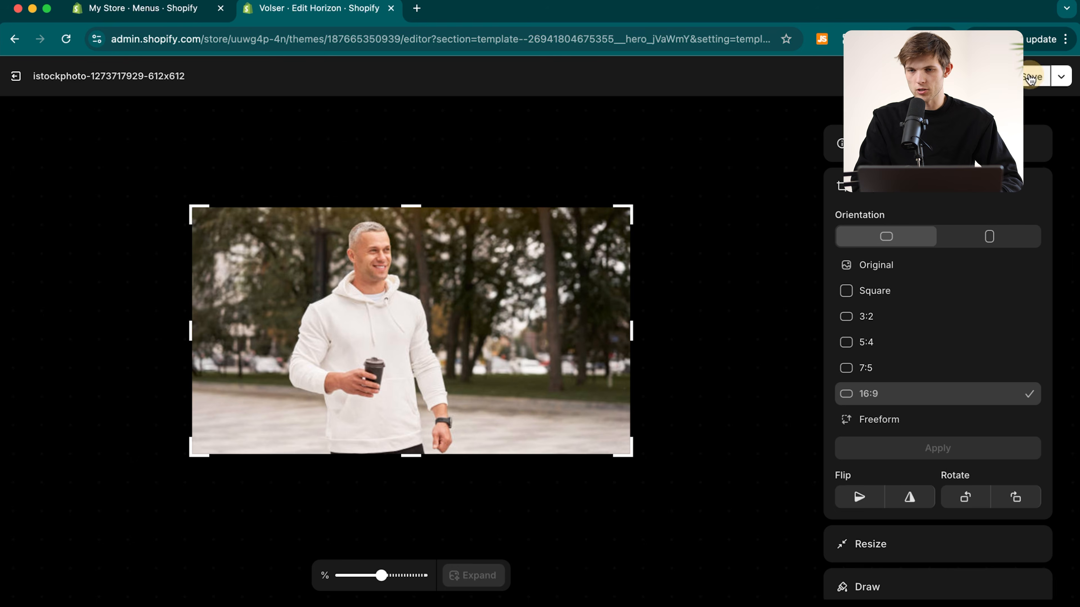
click(1032, 77)
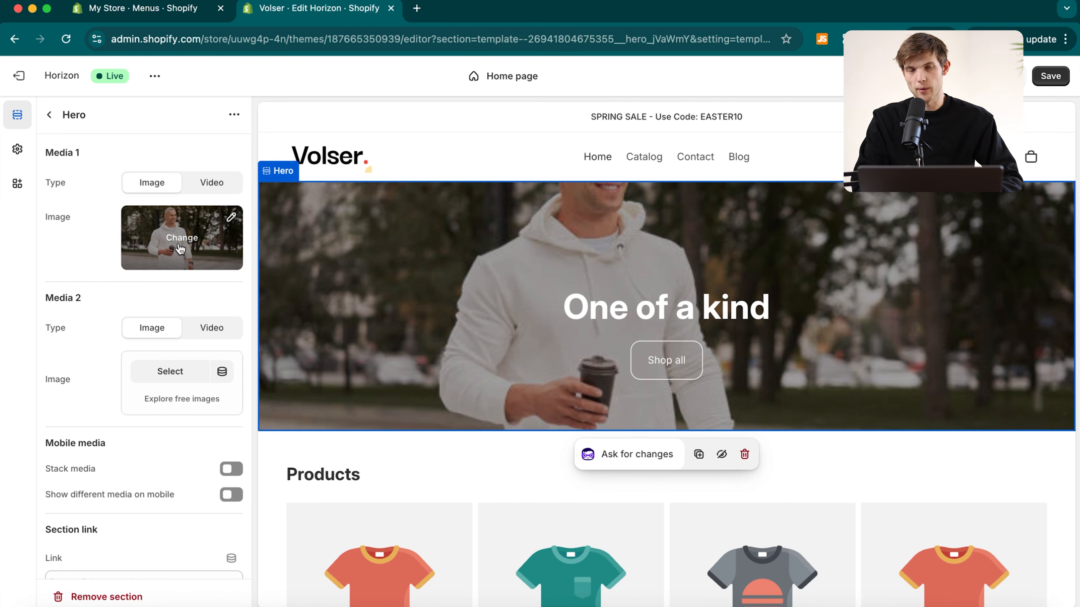
- Replace the hero section's first media image with the variety-different-colour AVIF picture of coloured hoodies
click(180, 249)
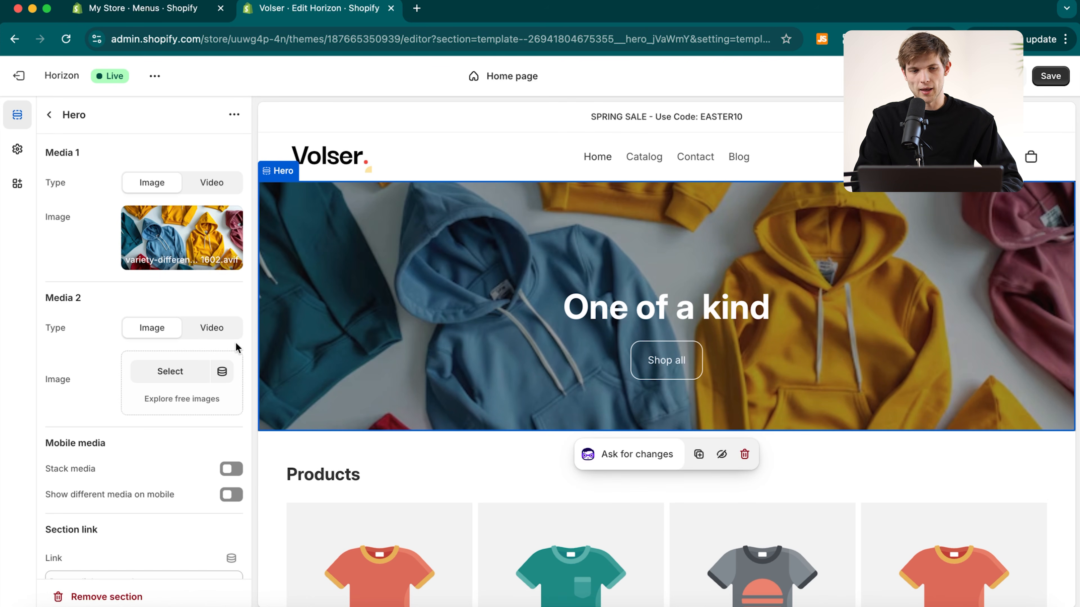
scroll(225, 445, down, 5)
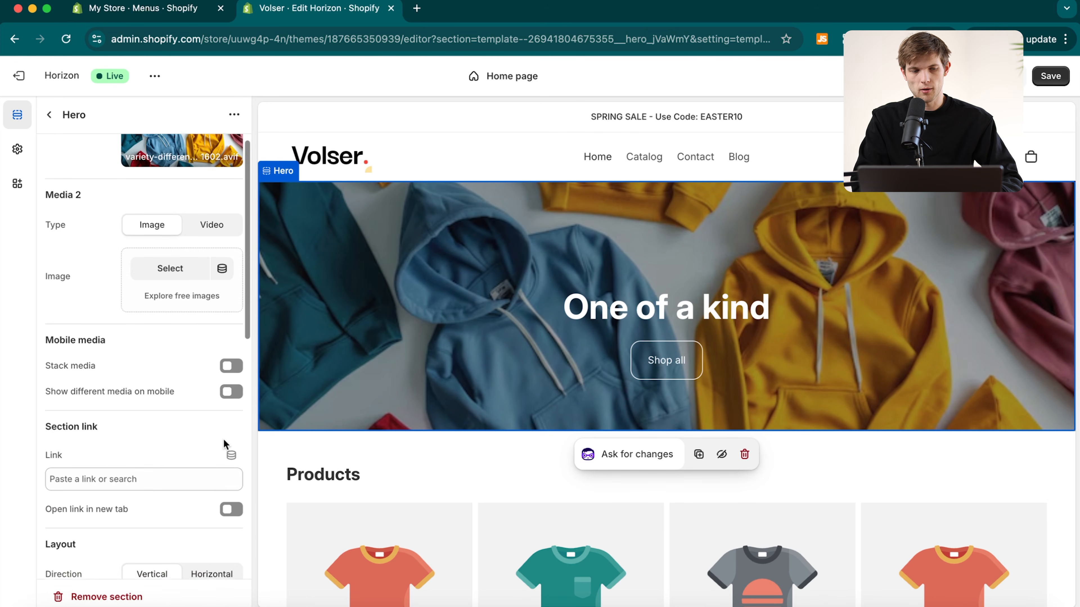
- Examine the settings of the hero's Shop all button and of the product media in the Products section
click(657, 365)
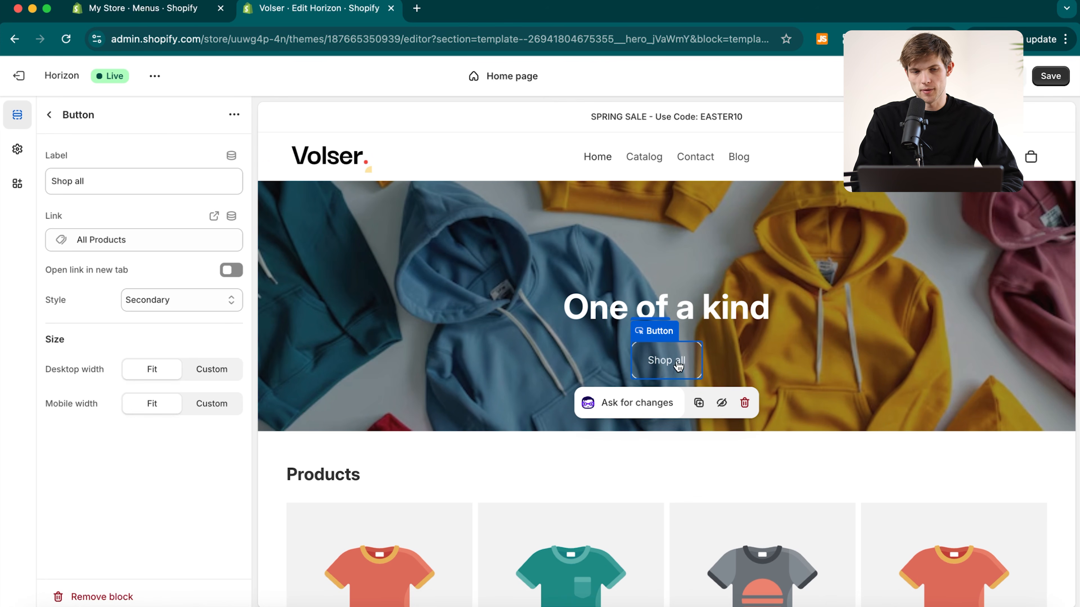
click(168, 186)
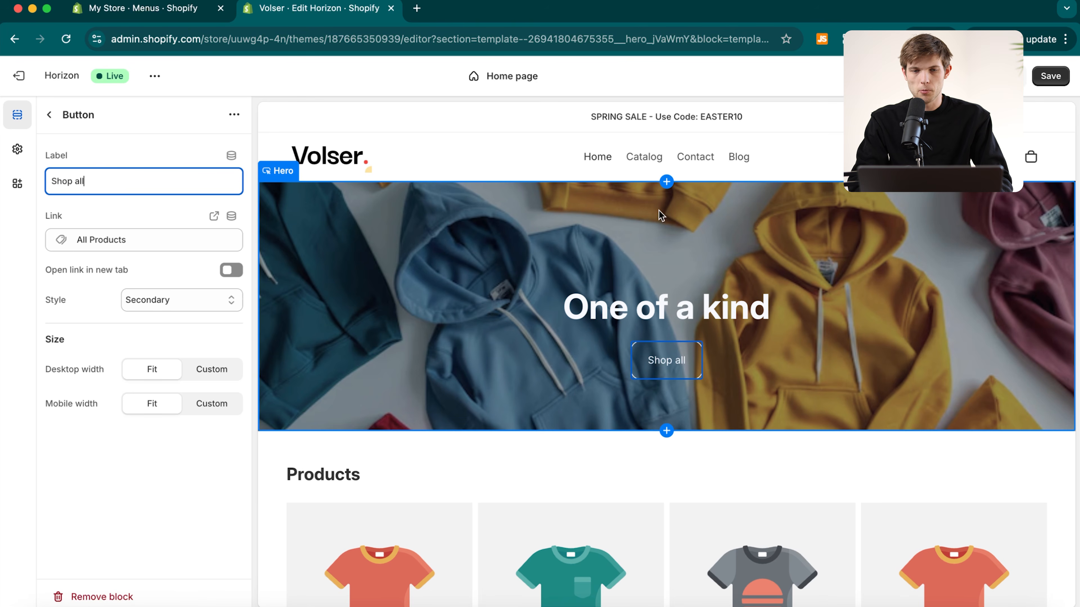
scroll(467, 447, down, 3)
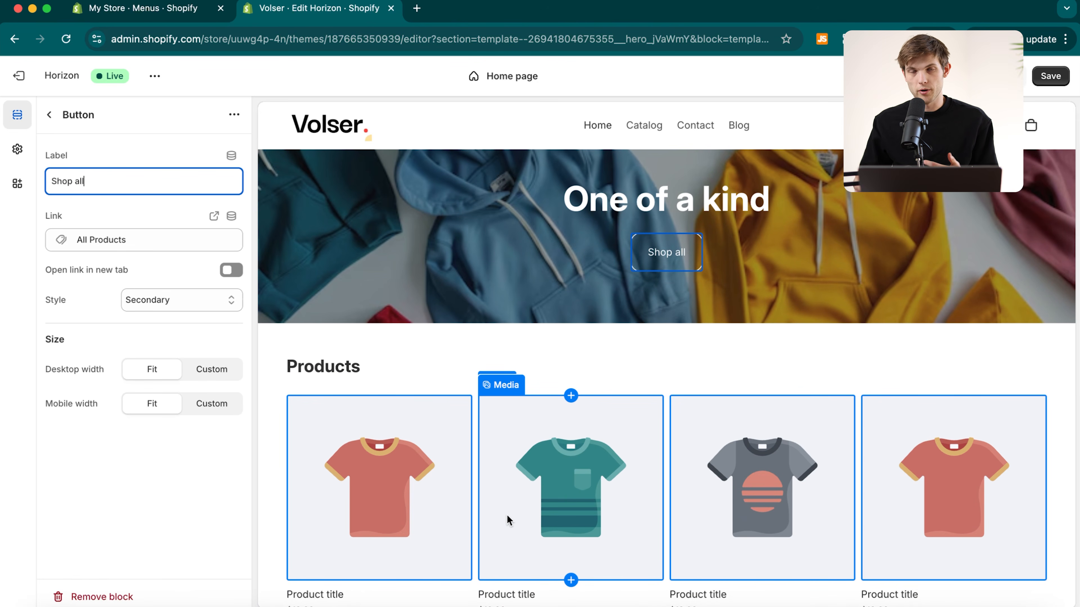
scroll(686, 427, down, 3)
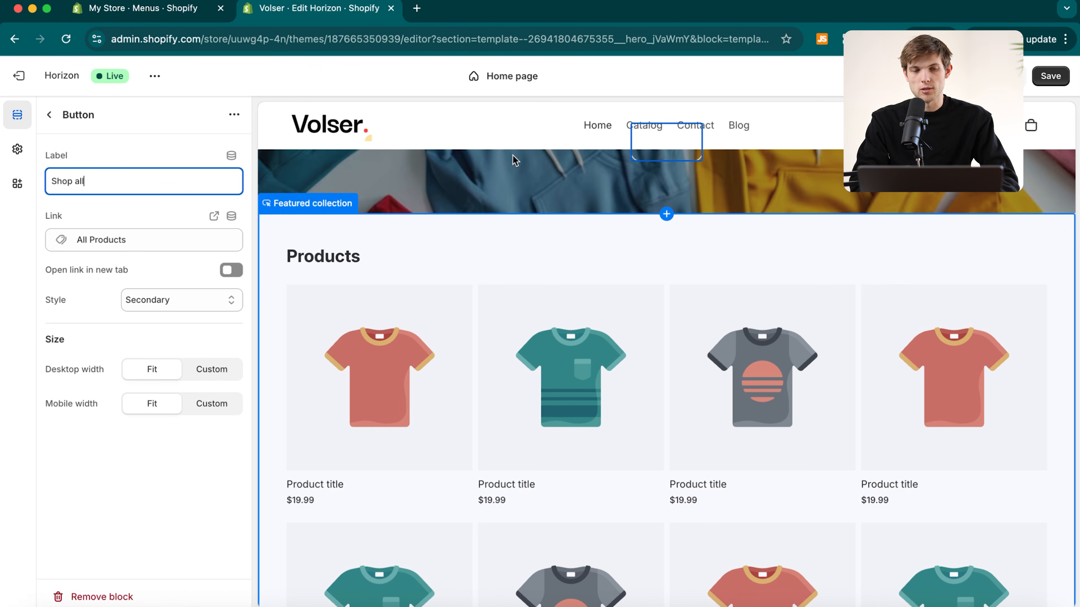
click(448, 251)
click(379, 343)
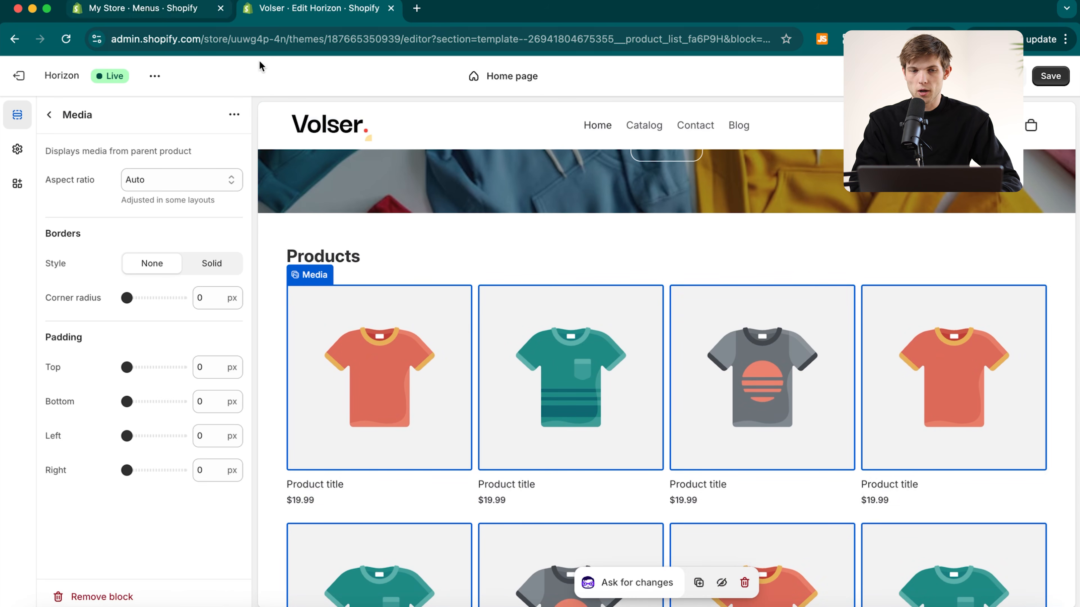
- Save the Horizon theme changes and exit the theme editor
click(1050, 76)
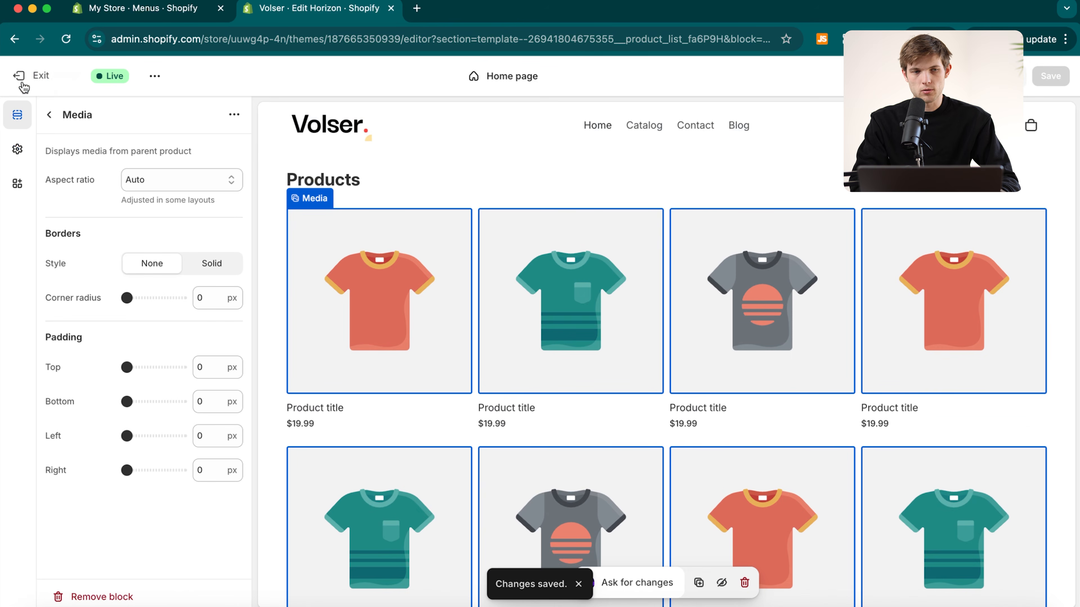
click(25, 77)
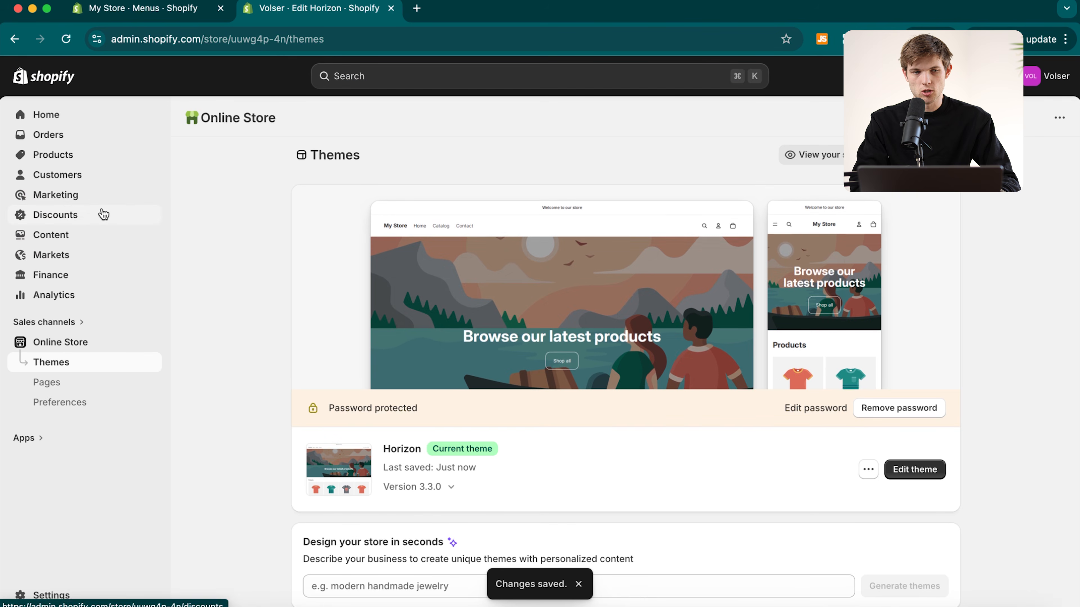
- Start a new product in the store's Products area and title it "Men's Winter Hoodie"
click(48, 156)
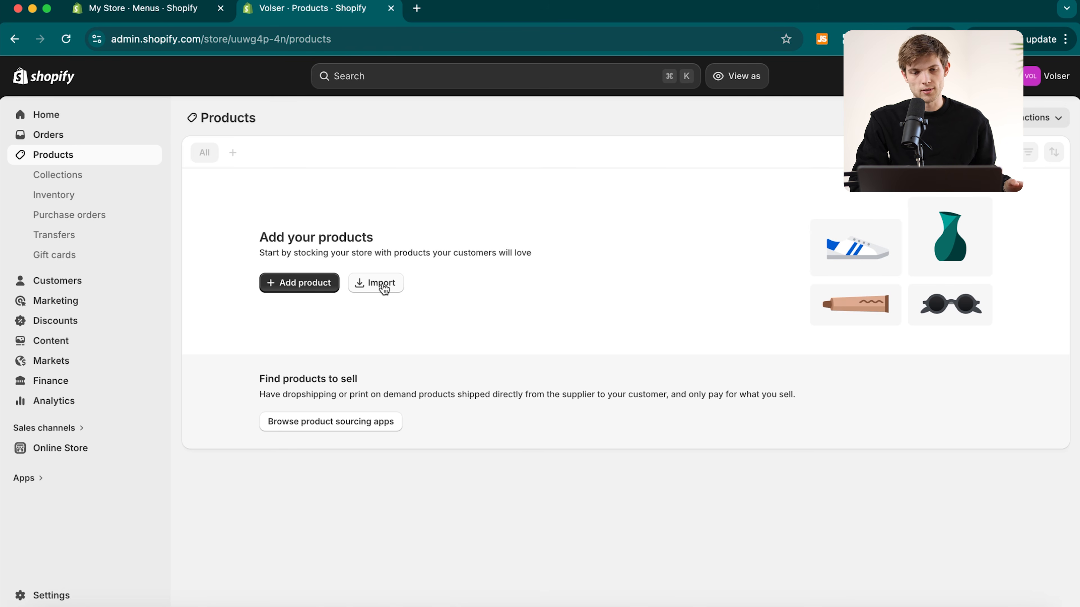
click(287, 293)
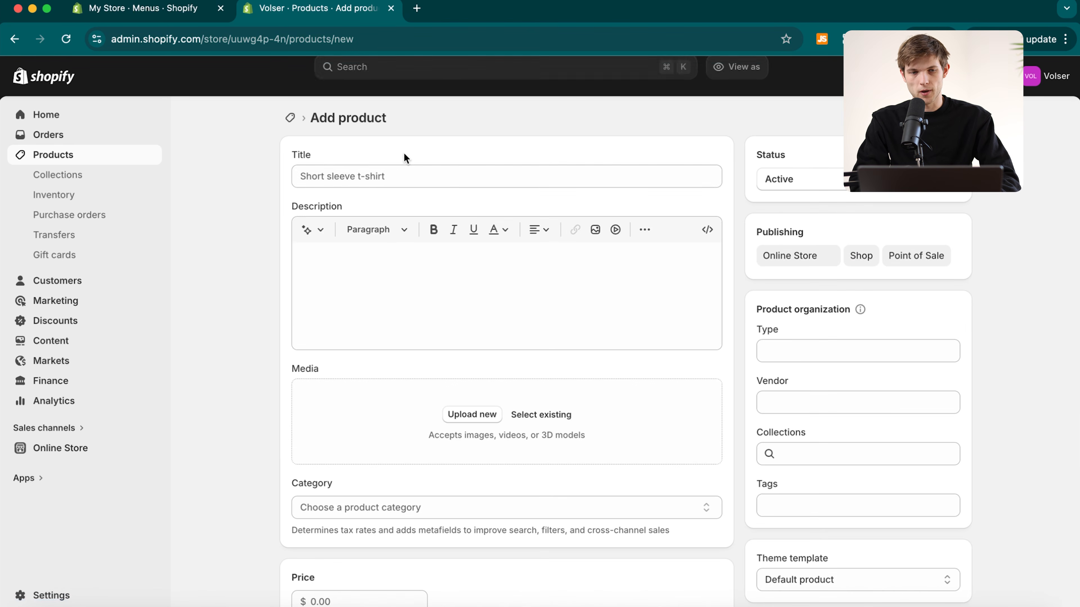
click(374, 176)
text(Men's Winter Hoodie)
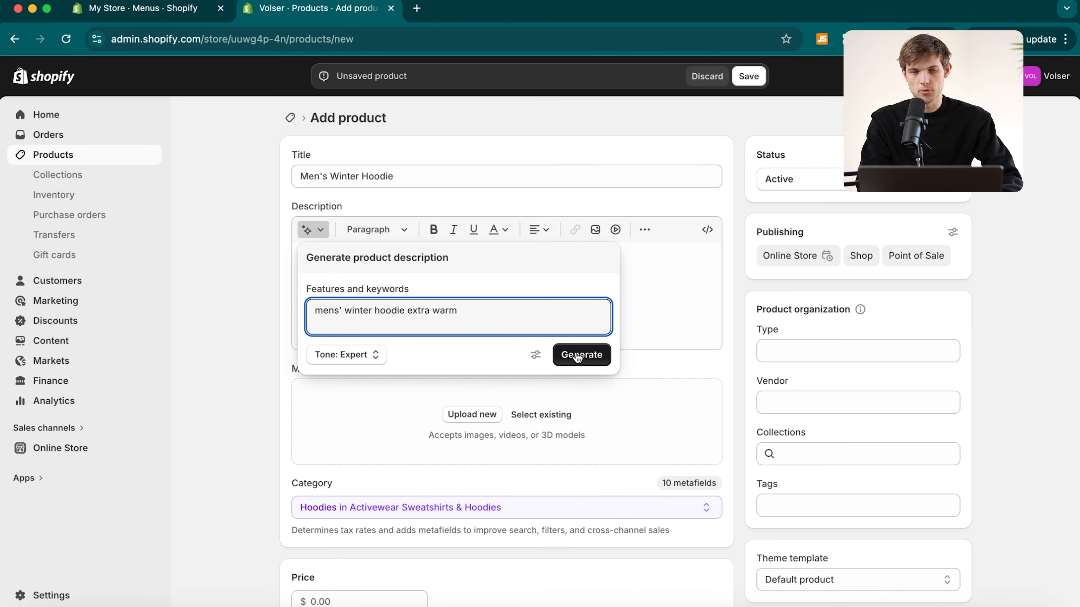
- Generate the product description in an Expert tone from the keywords "mens' winter hoodie extra warm" and keep the generated text
click(578, 357)
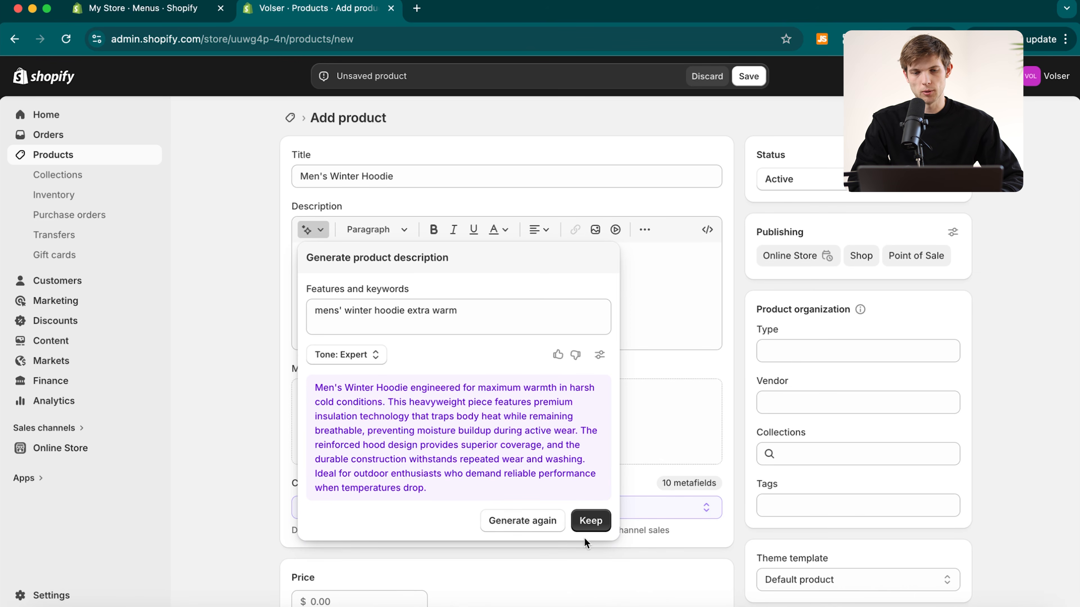
click(591, 521)
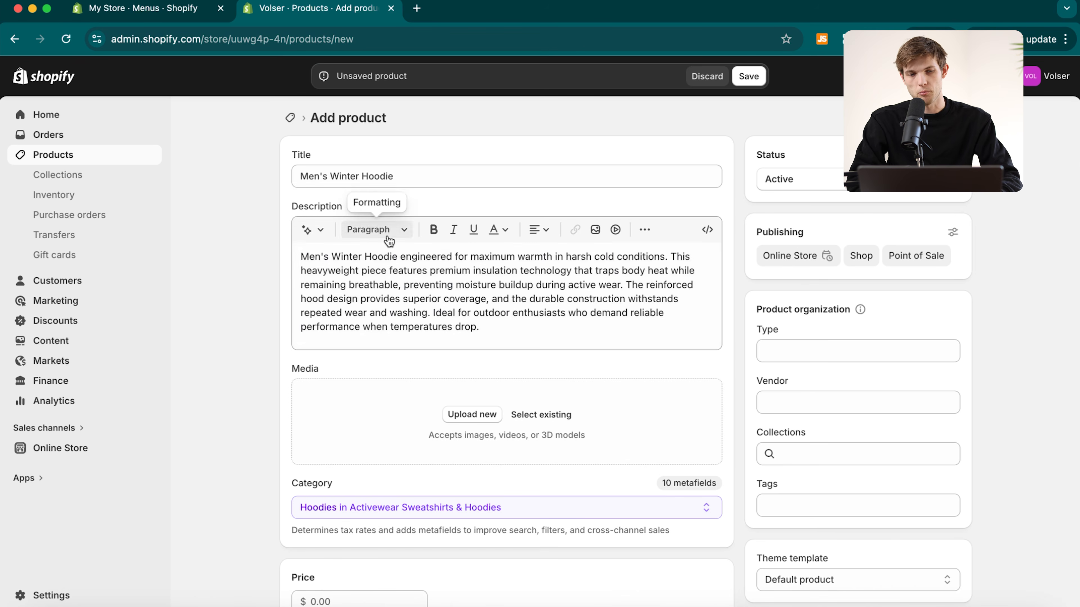
- Upload the pink hoodie picture from the Desktop folder as the product's media
click(470, 415)
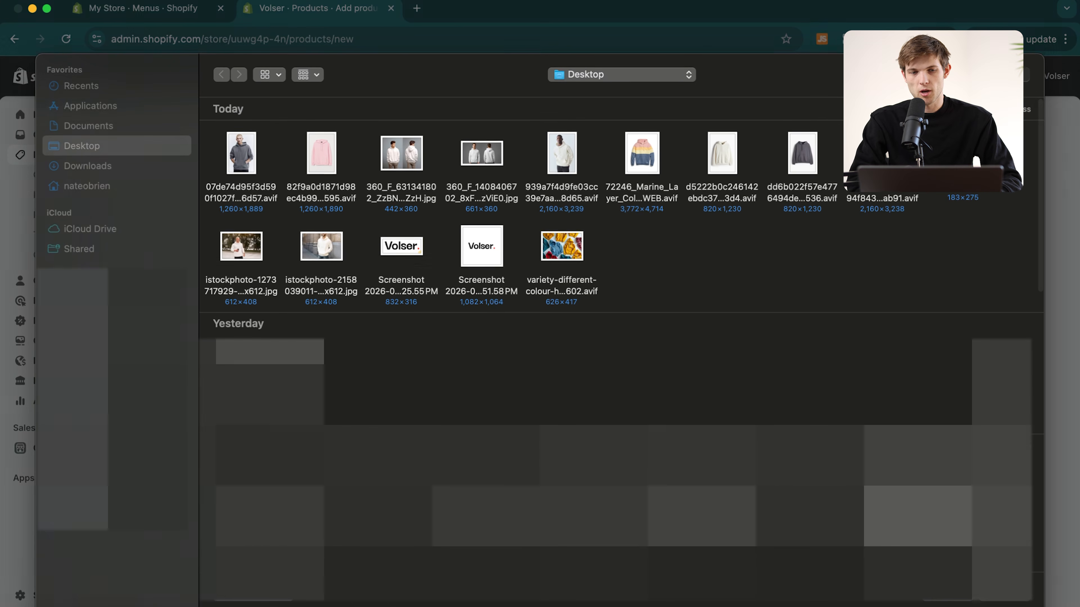
click(323, 158)
double_click(324, 158)
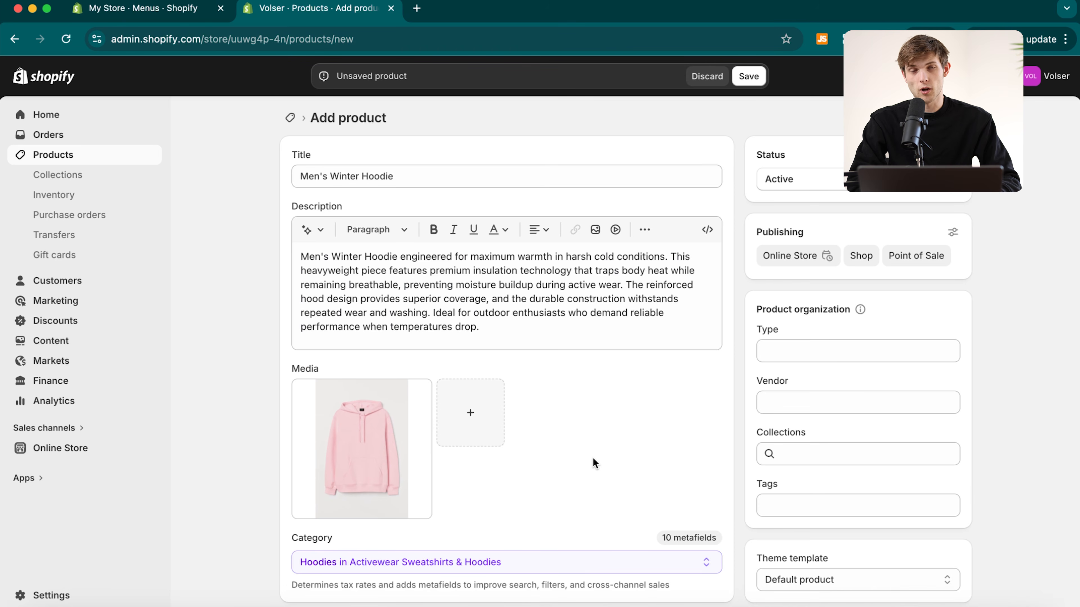
- Set the hoodie's price to $89
scroll(474, 350, down, 9)
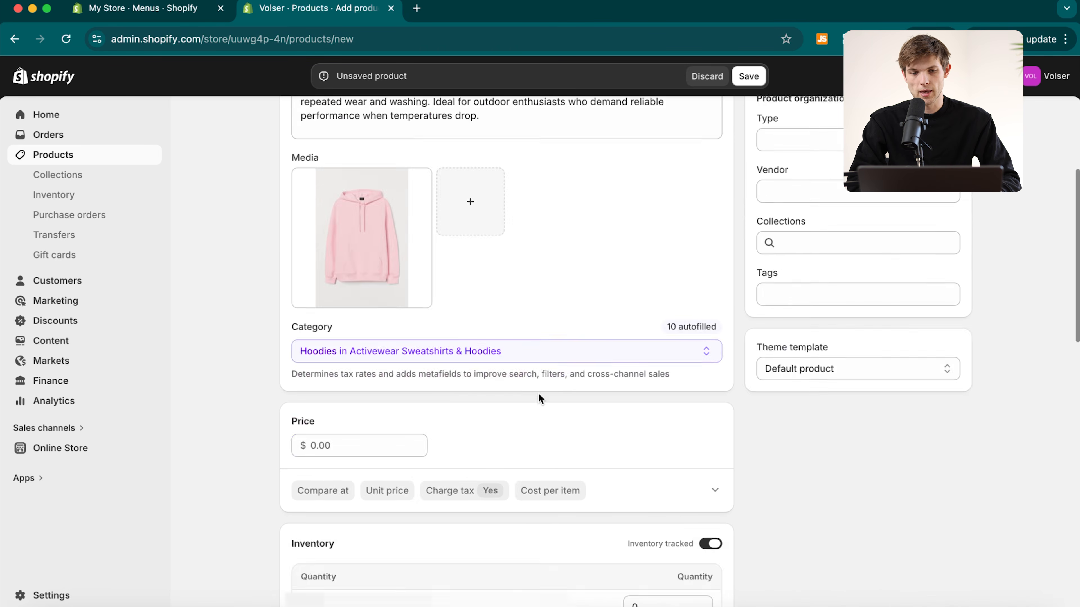
click(333, 287)
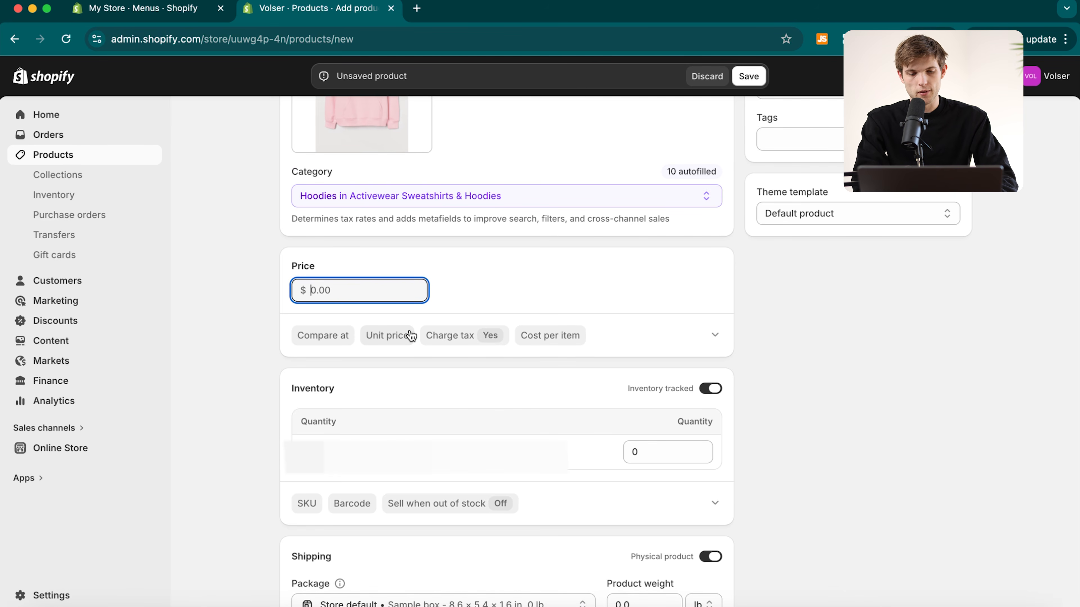
text(89)
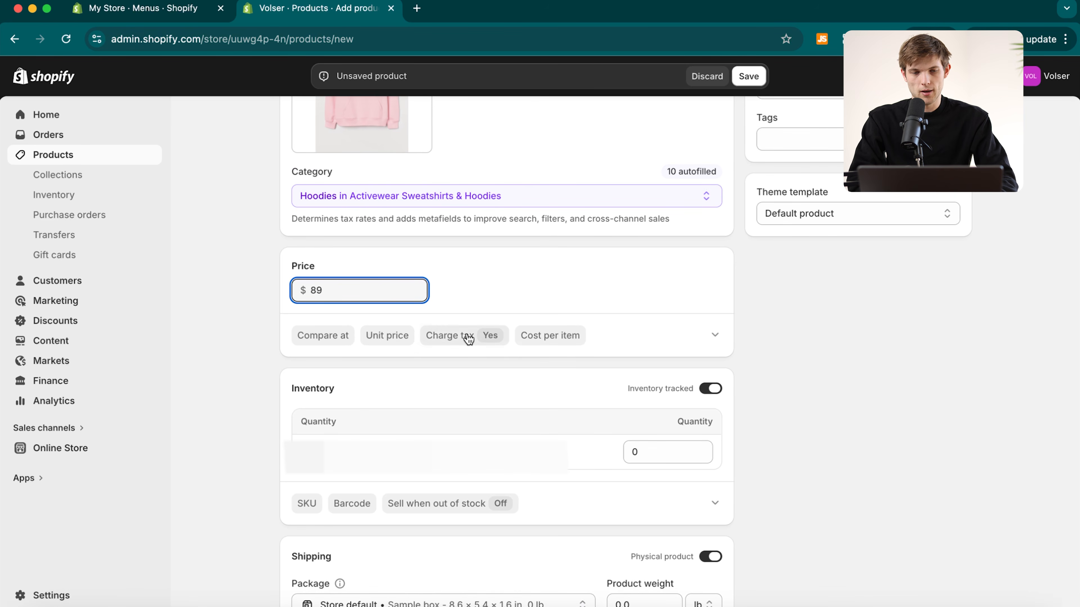
click(584, 292)
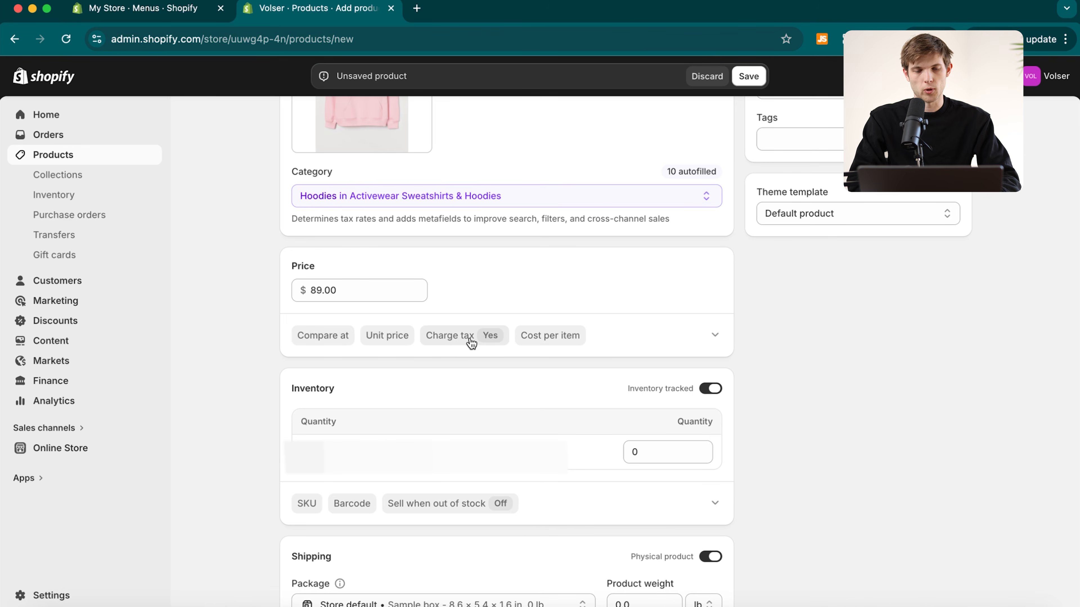
- Expand the additional display prices and set the hoodie's compare-at price to $109
click(715, 336)
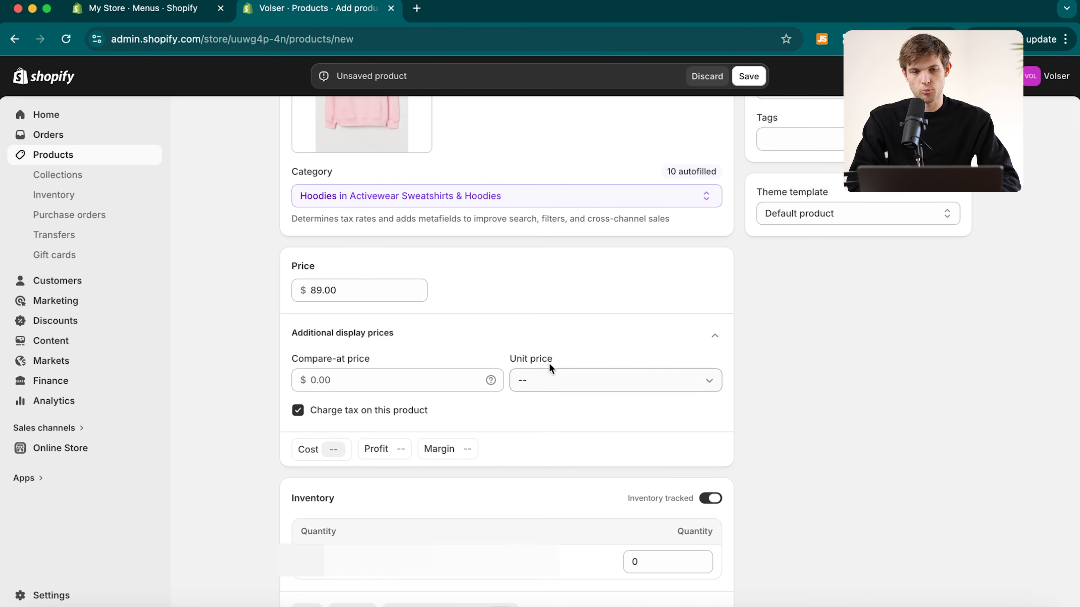
click(714, 336)
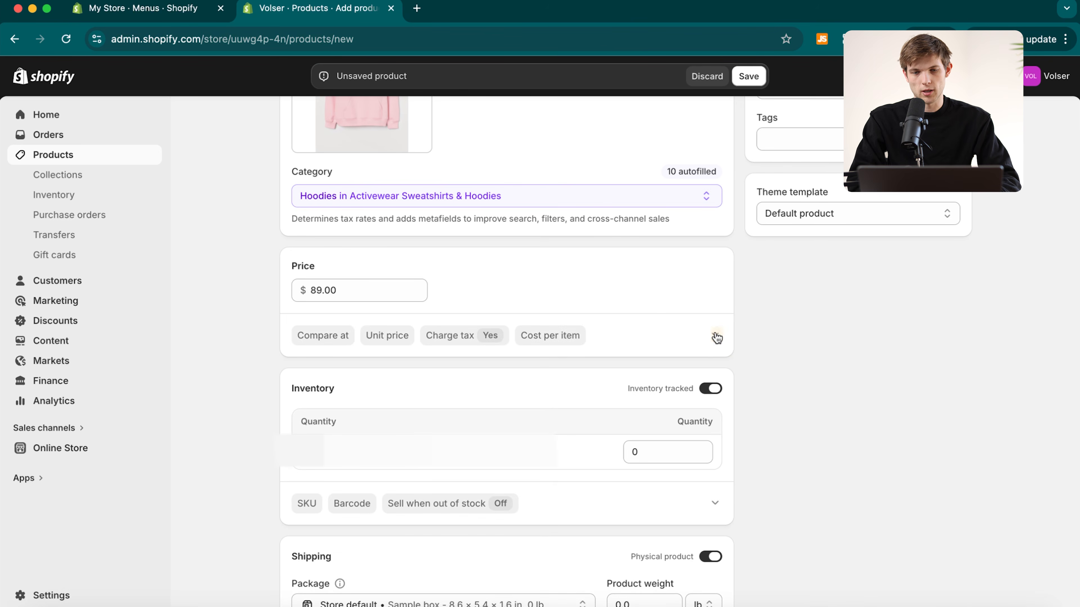
click(714, 339)
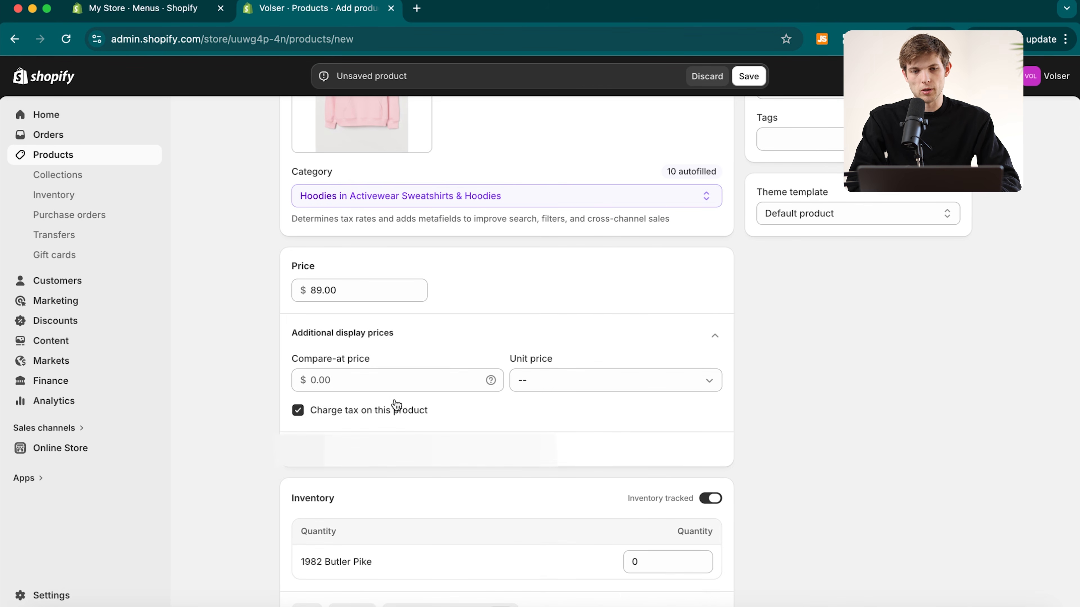
click(384, 385)
text(109)
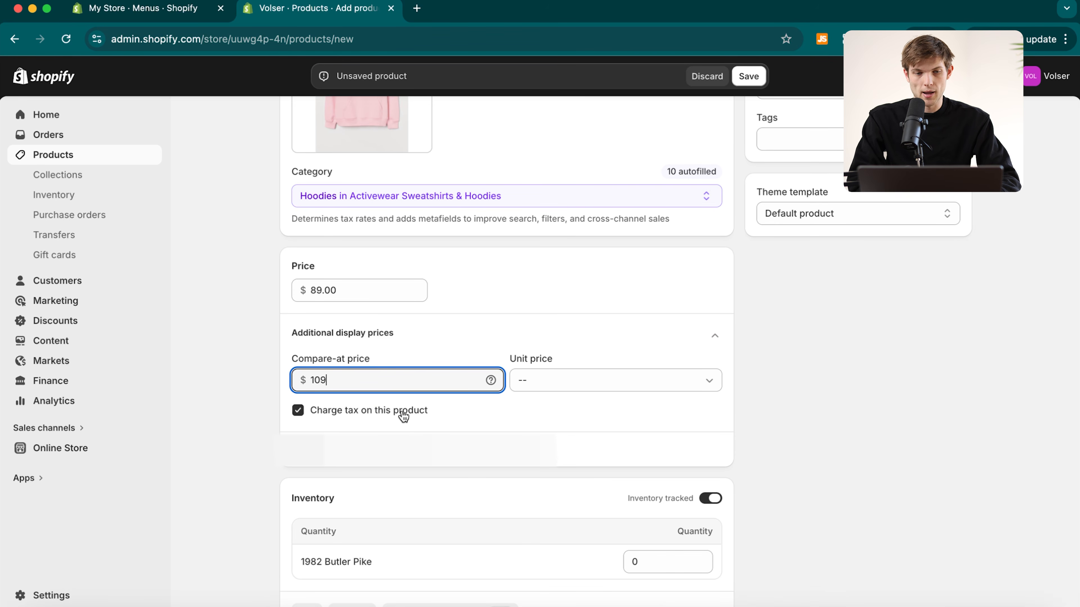
click(611, 296)
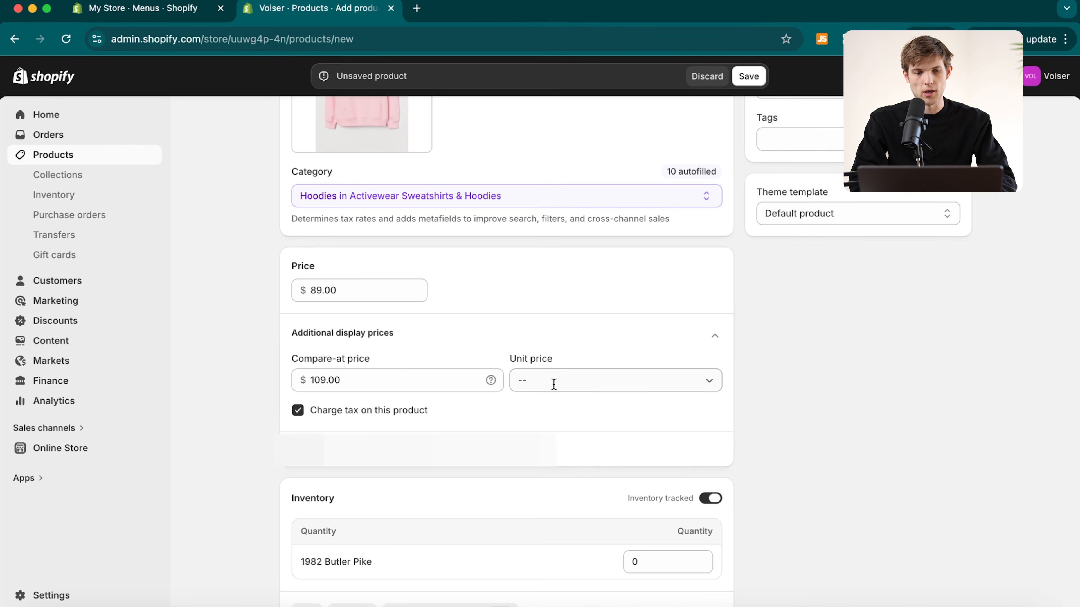
- Set the hoodie's inventory quantity to 1000 and look over the SKU, barcode and out-of-stock options
scroll(410, 402, down, 4)
scroll(410, 402, down, 1)
scroll(410, 403, down, 1)
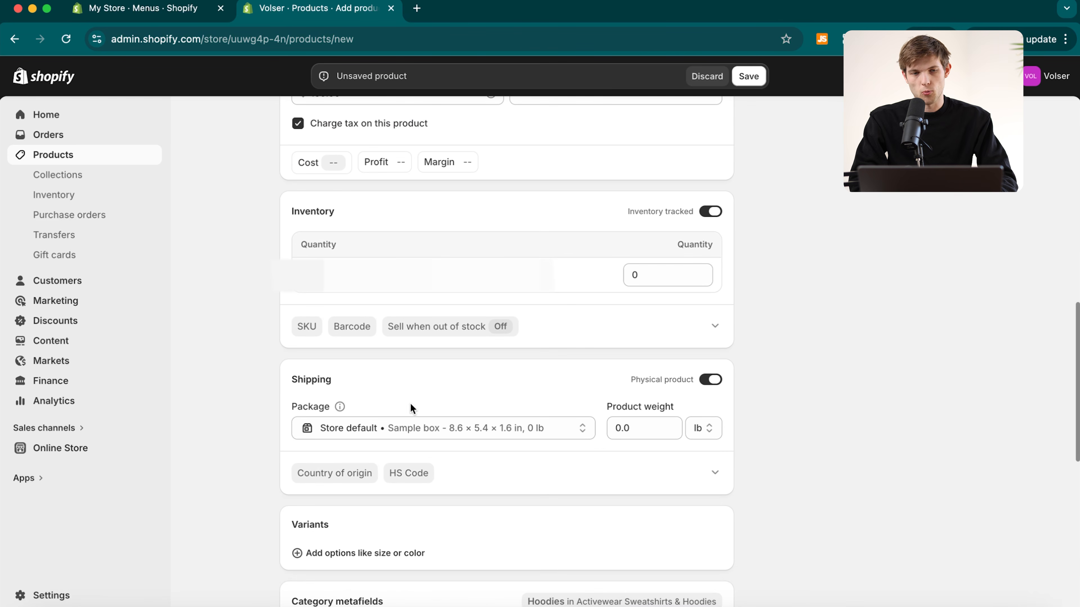
double_click(647, 276)
text(100)
key(BackSpace)
text(00)
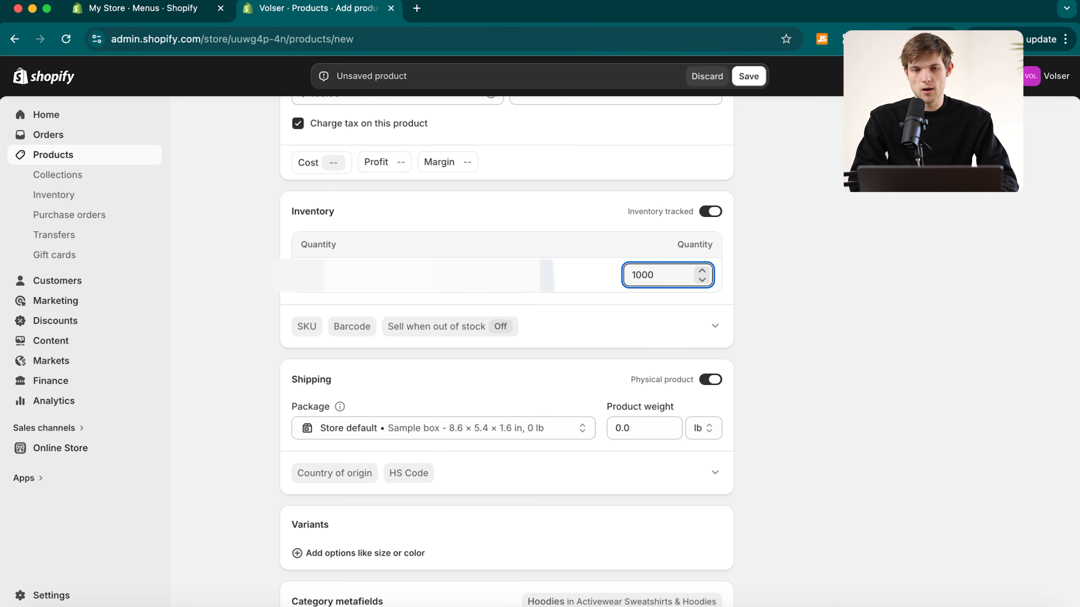
click(526, 274)
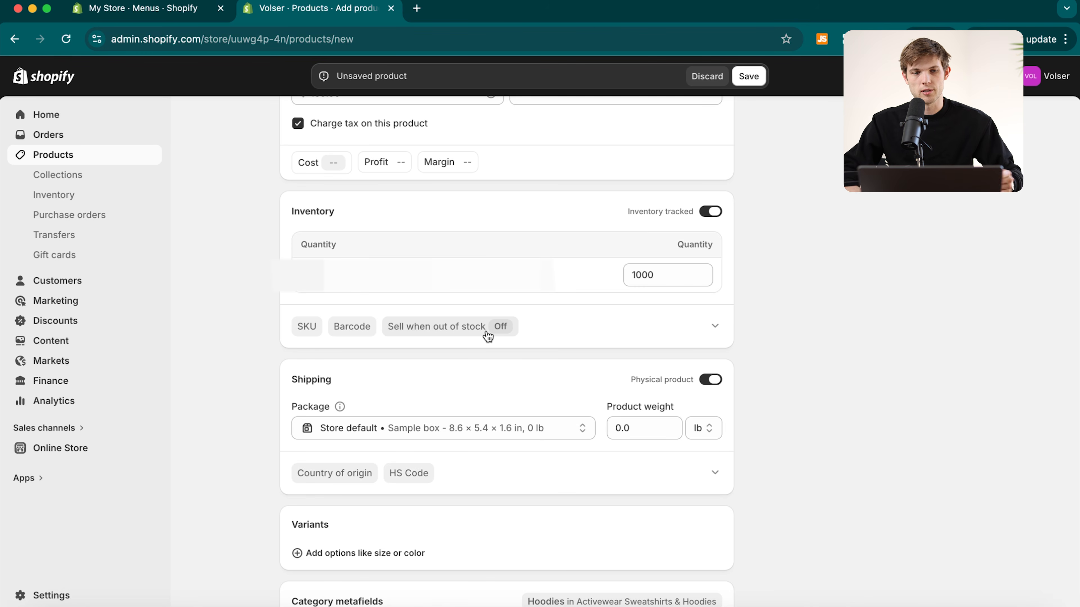
click(431, 335)
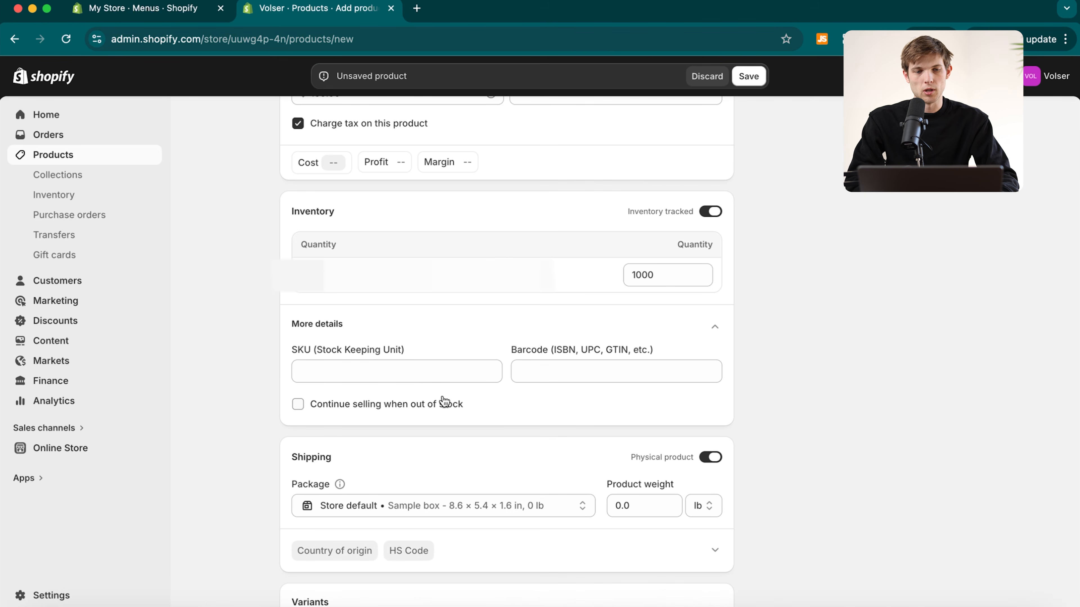
click(714, 327)
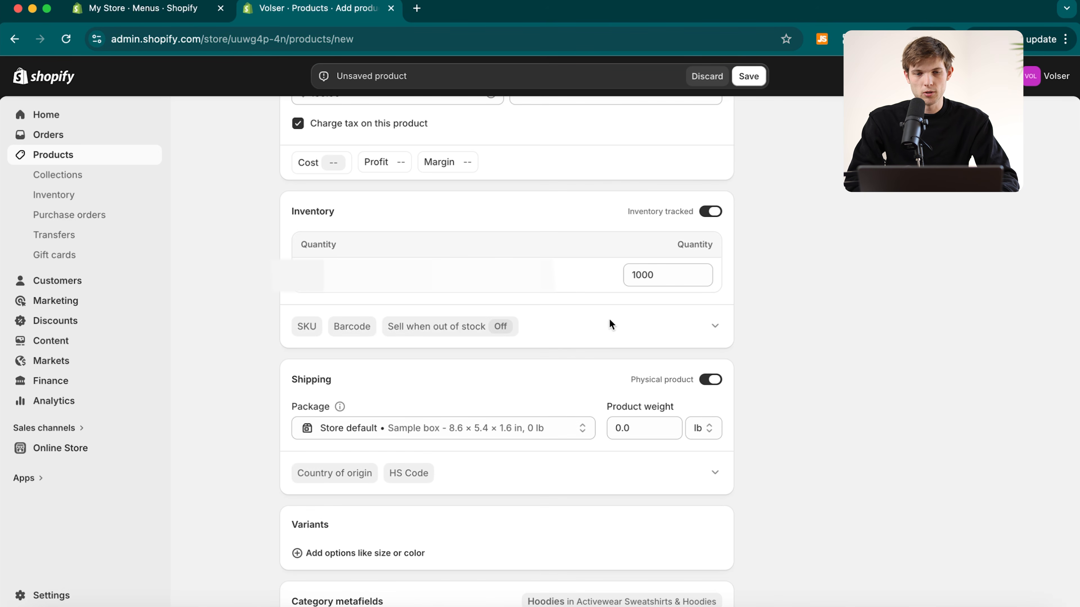
- Check the hoodie's package choices, keeping the store default, and set the product weight to 0.7 lb
scroll(489, 358, down, 2)
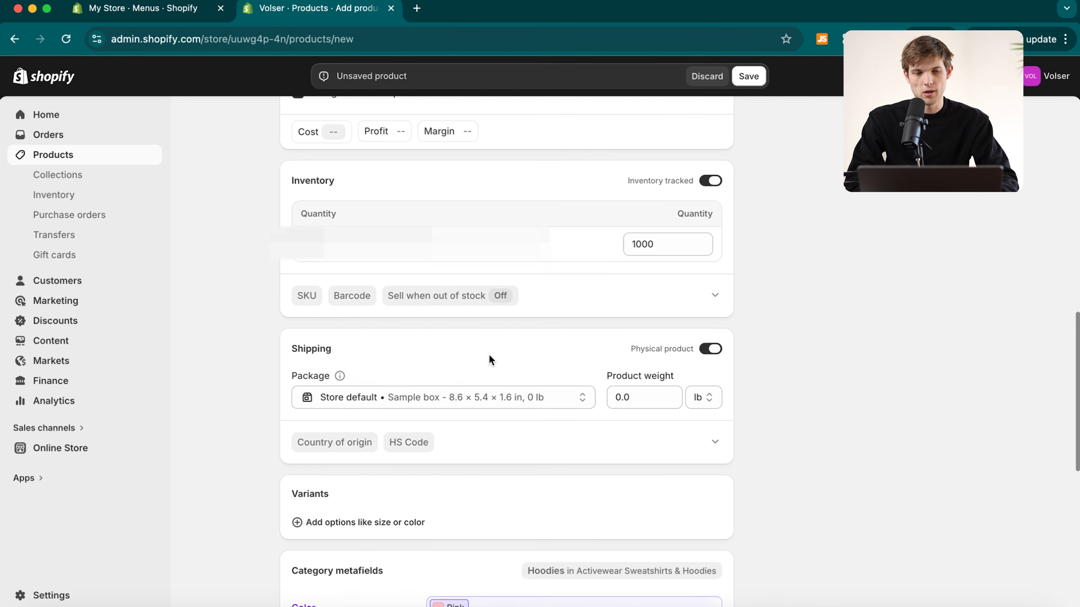
scroll(490, 358, down, 2)
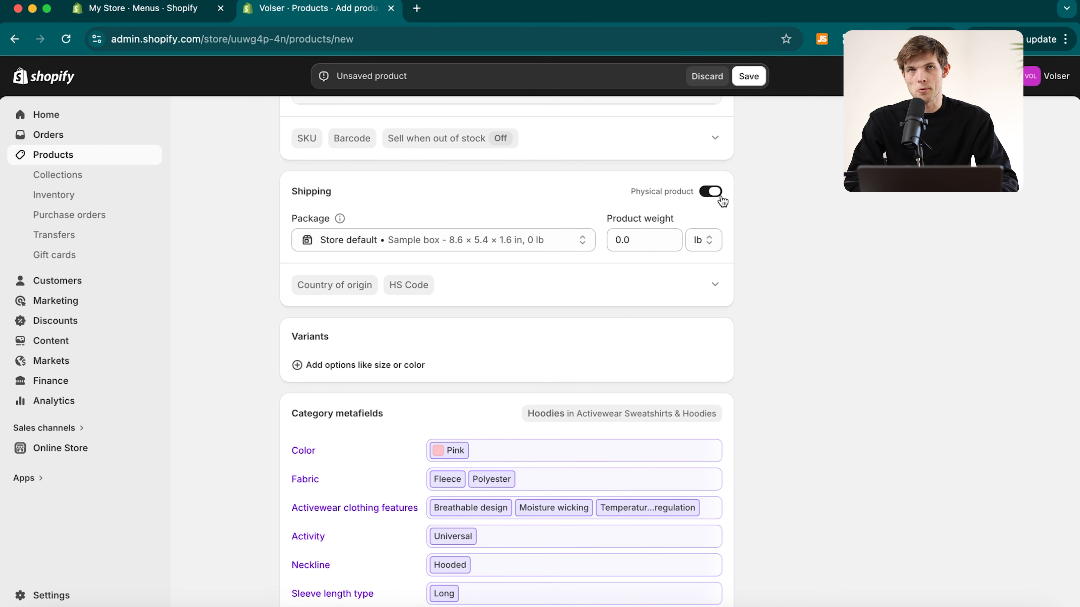
click(484, 239)
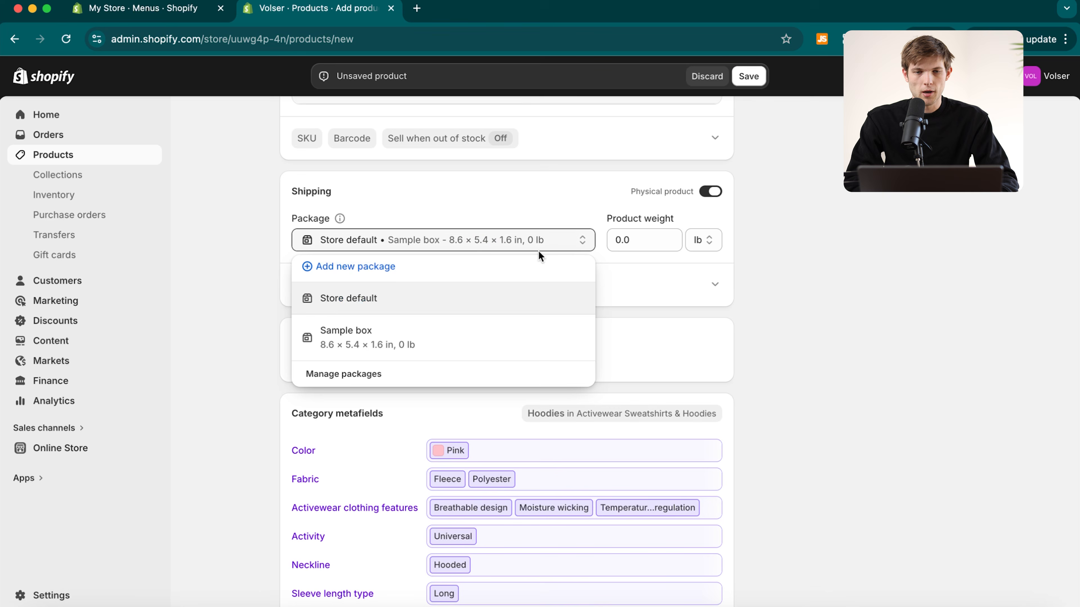
click(649, 244)
key(BackSpace)
key(BackSpace)
key(BackSpace)
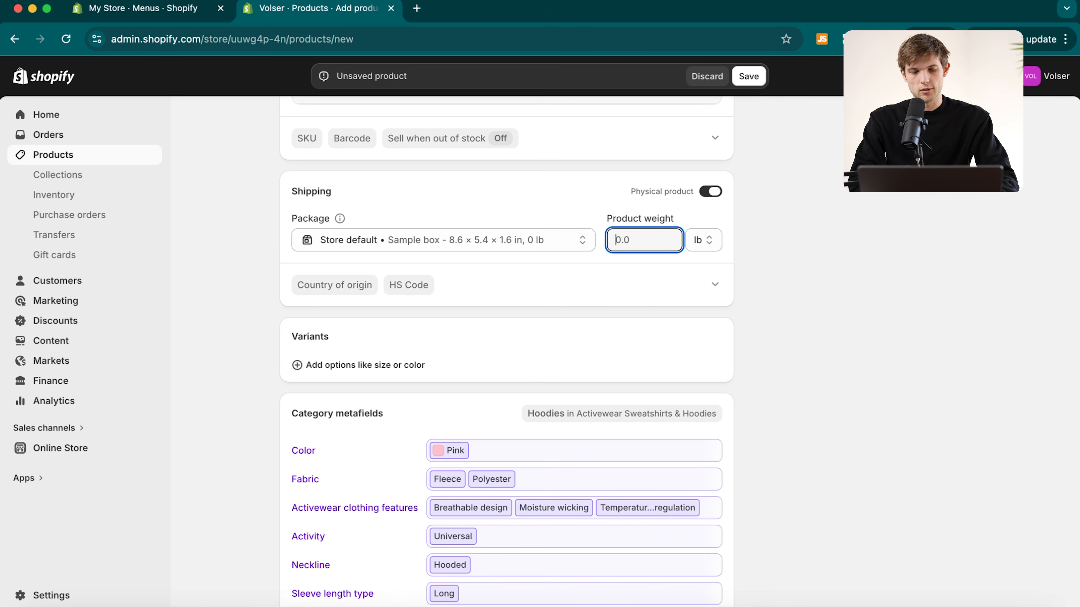
text(0.7)
click(846, 270)
- Add a Size variant option to the hoodie with the values S, M, L and XL
scroll(653, 255, down, 2)
click(340, 284)
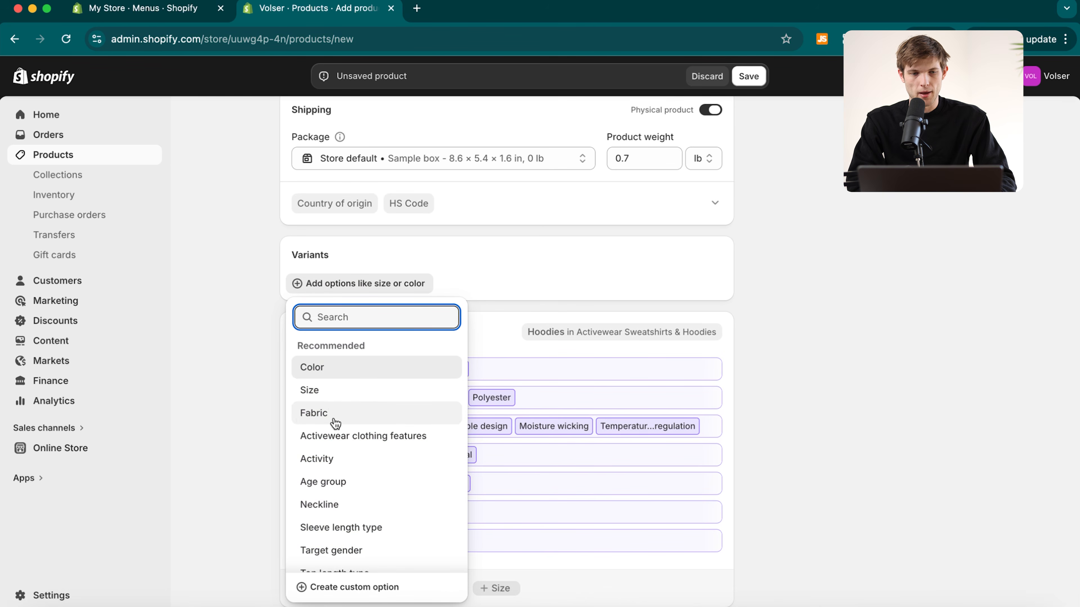
click(321, 391)
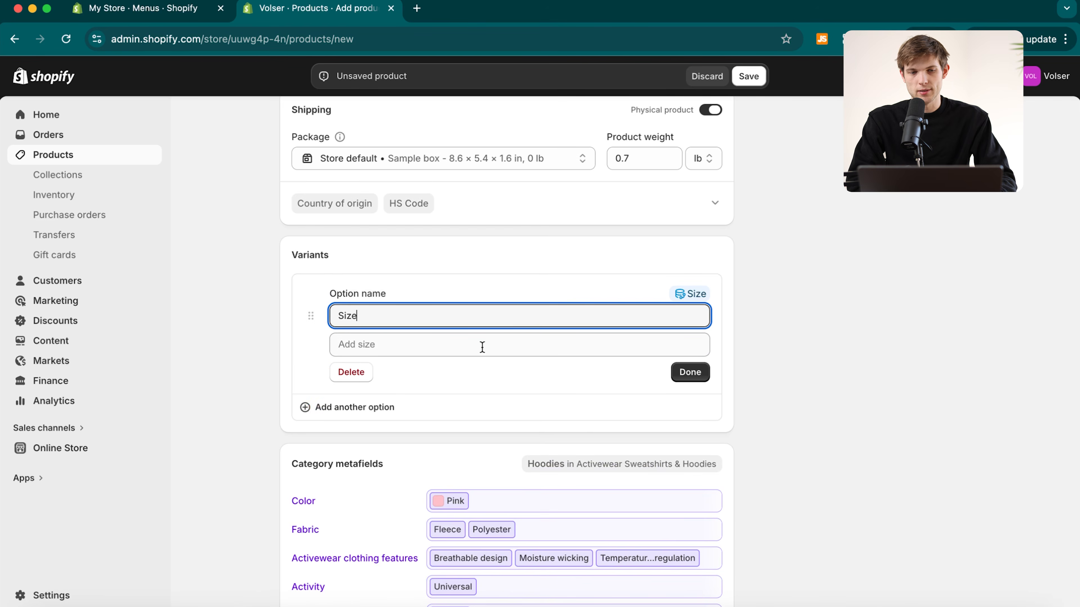
click(369, 344)
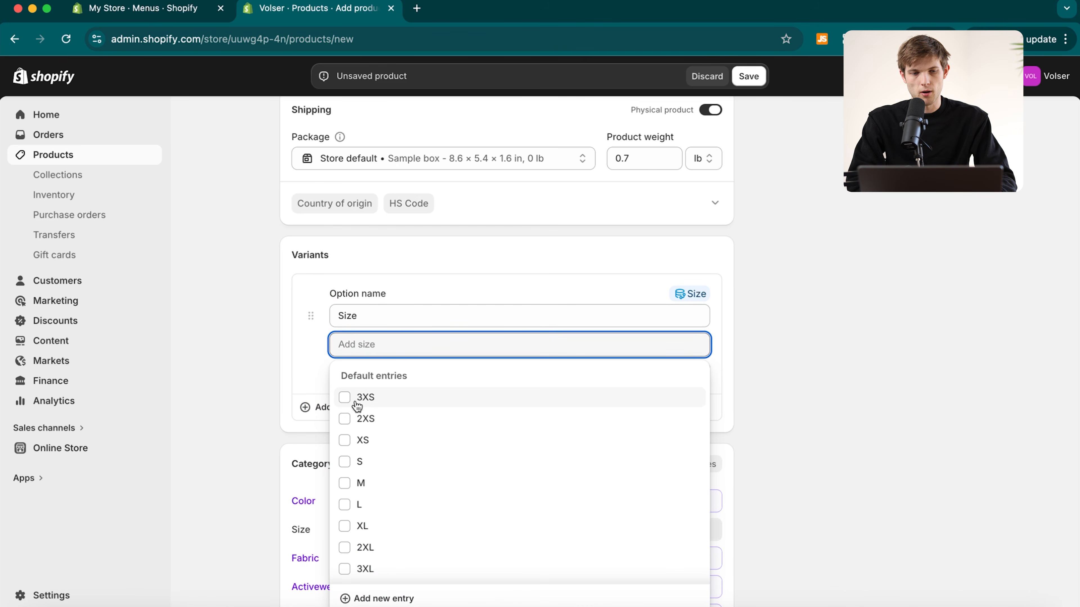
click(344, 462)
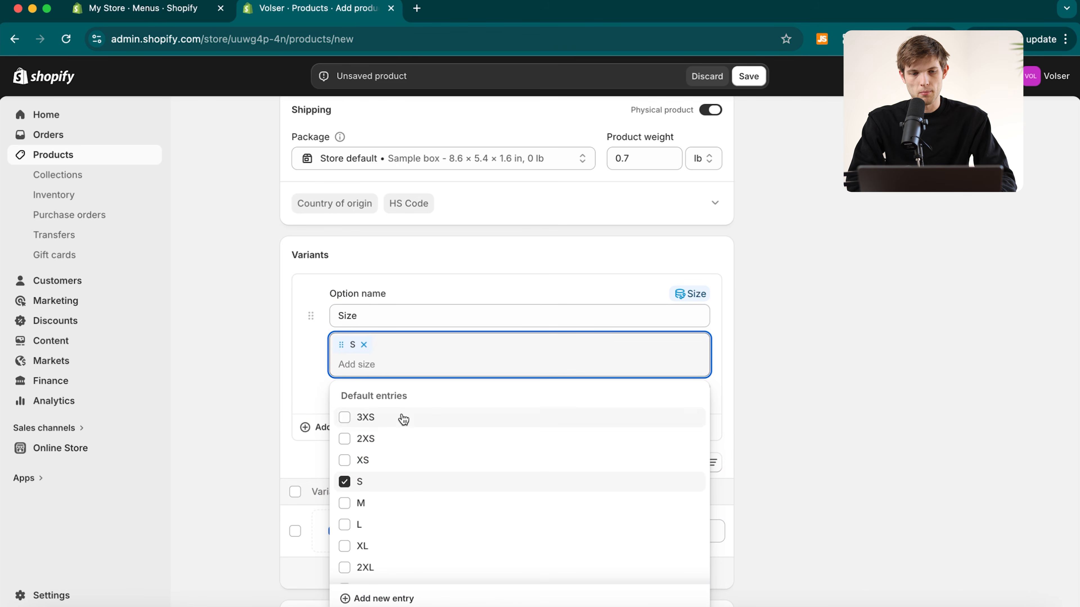
click(345, 503)
click(345, 525)
click(346, 546)
click(687, 397)
- Review the size variants, category metafields and search engine listing, and save the new hoodie product
scroll(765, 374, down, 6)
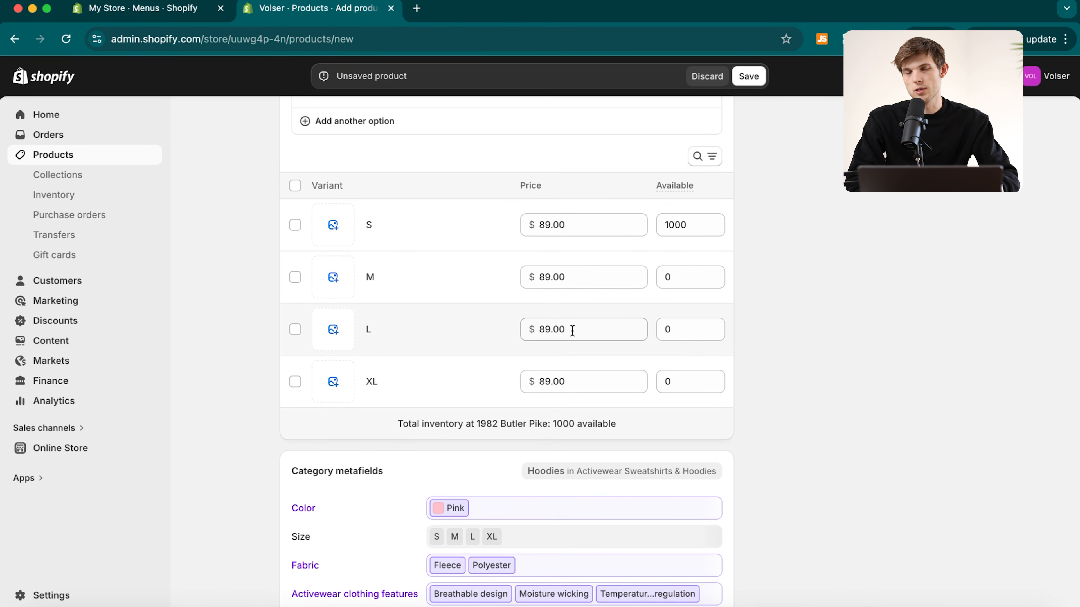
scroll(399, 373, down, 10)
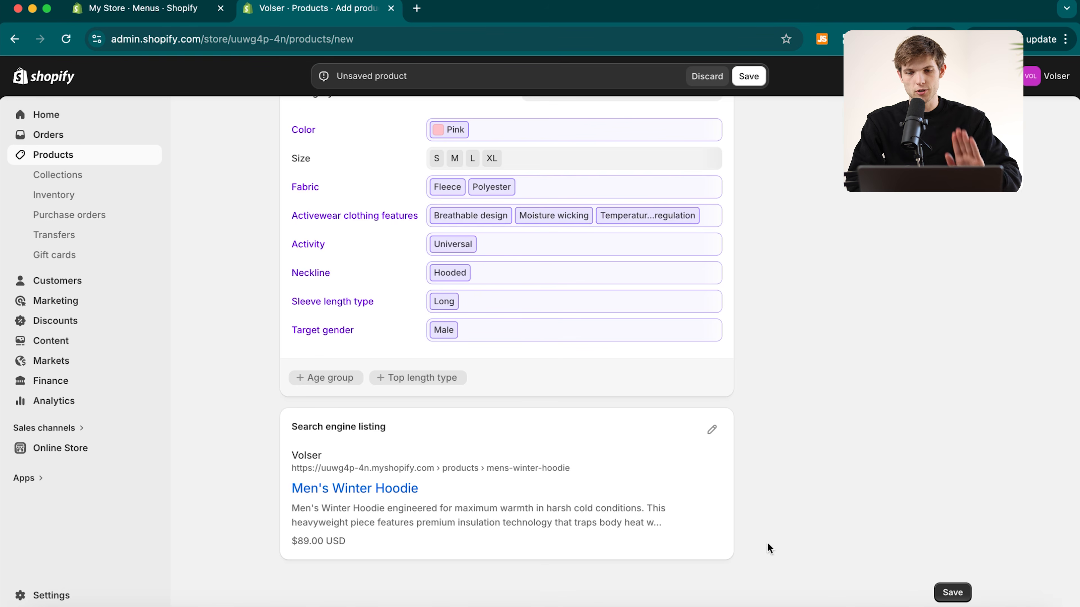
click(951, 595)
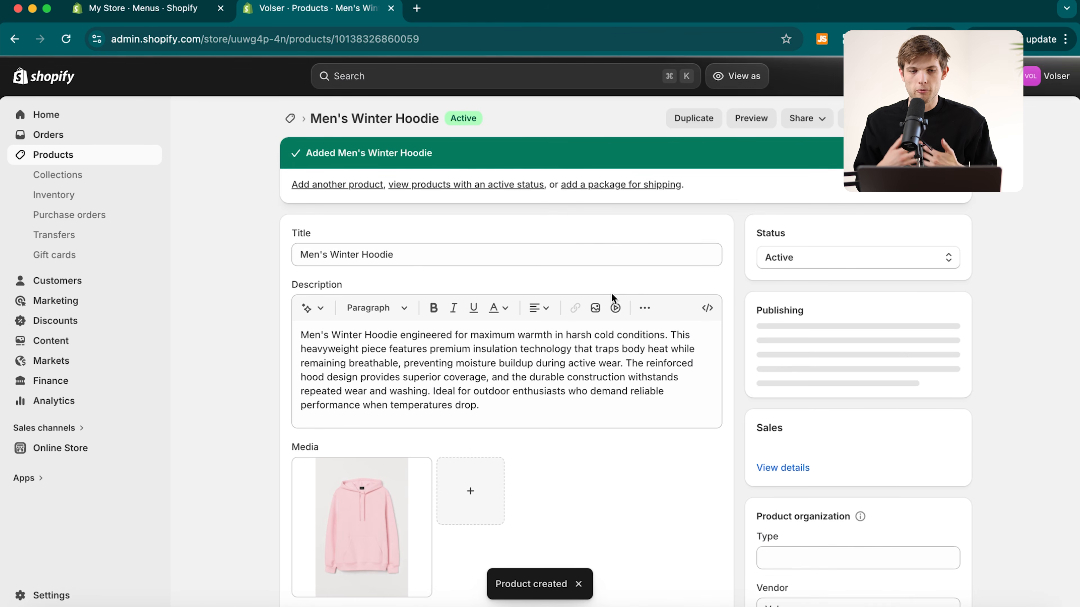
- Look through the saved hoodie's media, variants, category metafields and publishing details
scroll(894, 320, down, 6)
scroll(894, 319, down, 3)
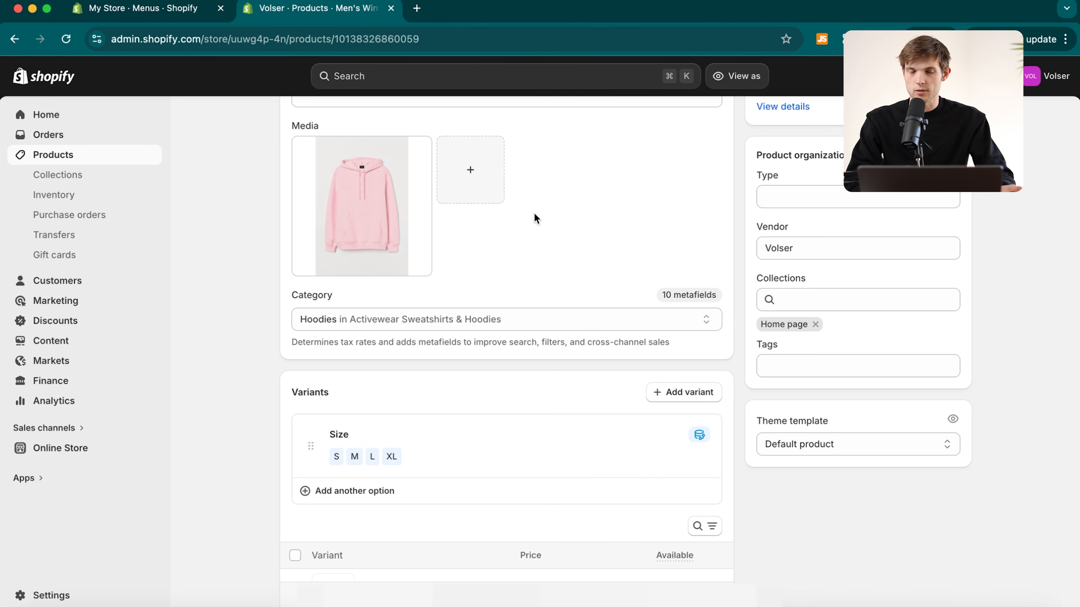
scroll(524, 192, up, 2)
scroll(524, 185, down, 20)
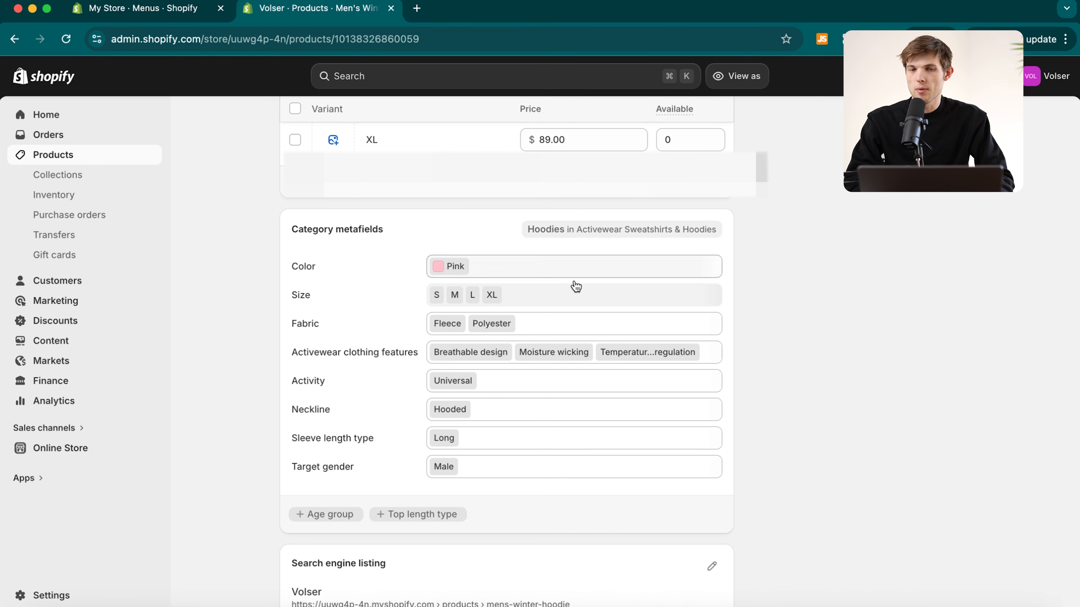
scroll(593, 296, down, 2)
scroll(593, 297, up, 20)
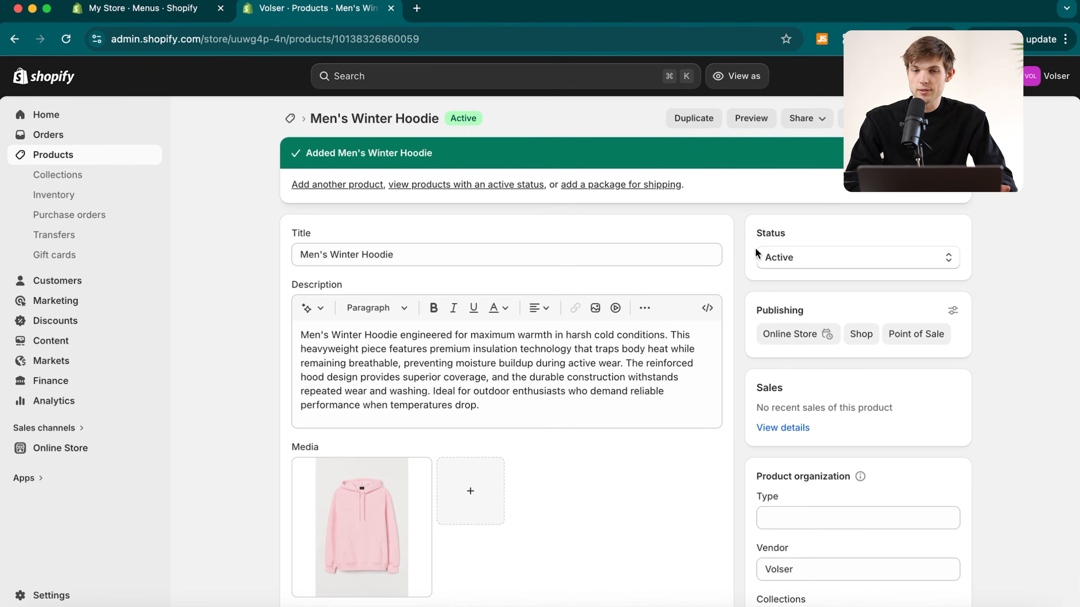
- Preview the hoodie's storefront page, try the M, L, XL and S sizes, and examine the product layout
click(750, 125)
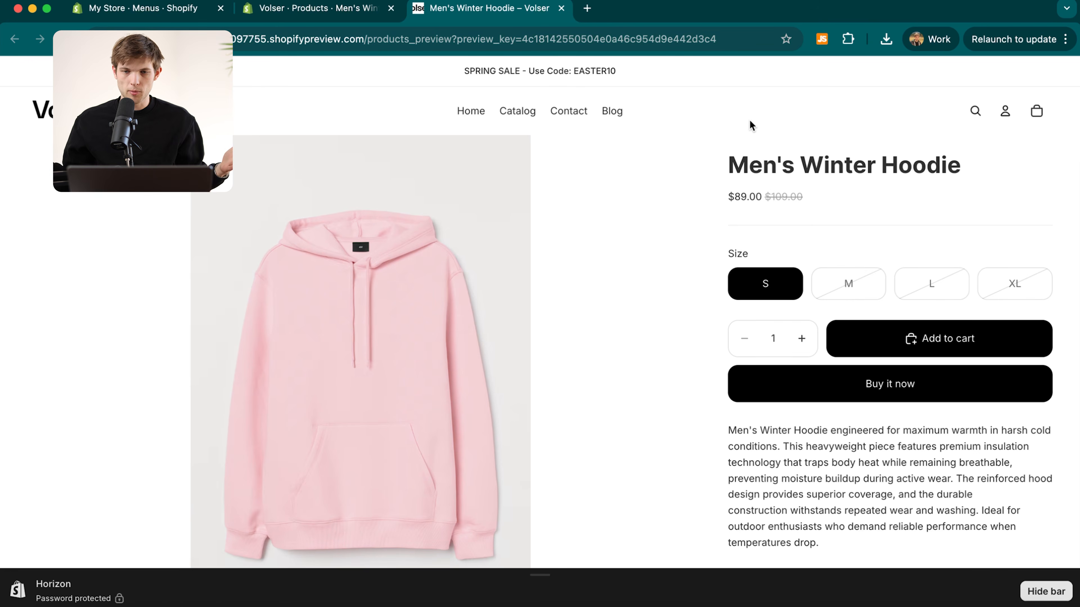
click(865, 285)
click(934, 284)
click(1015, 284)
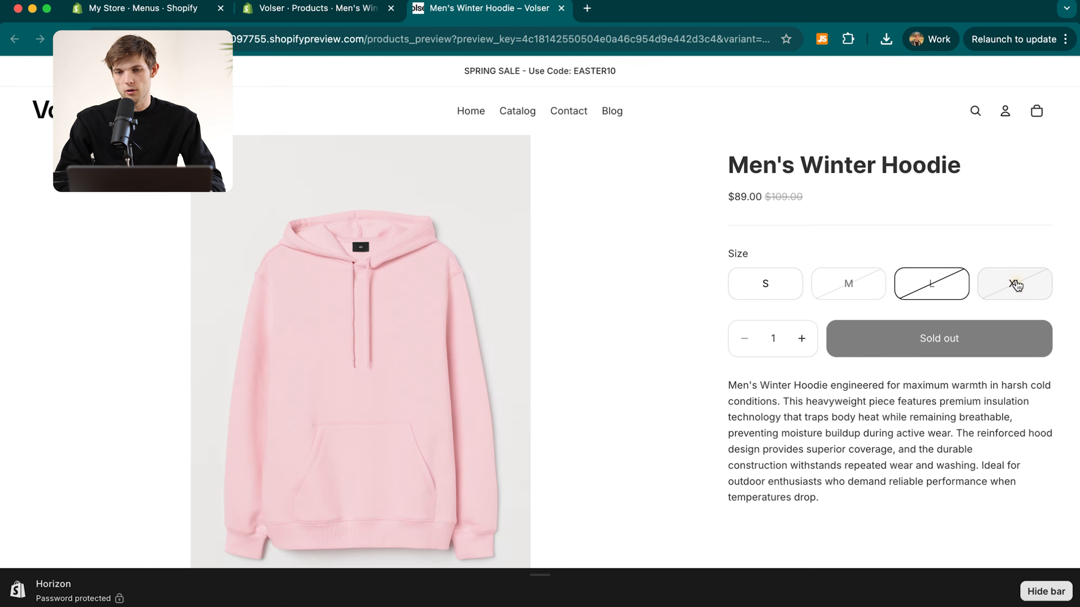
click(784, 285)
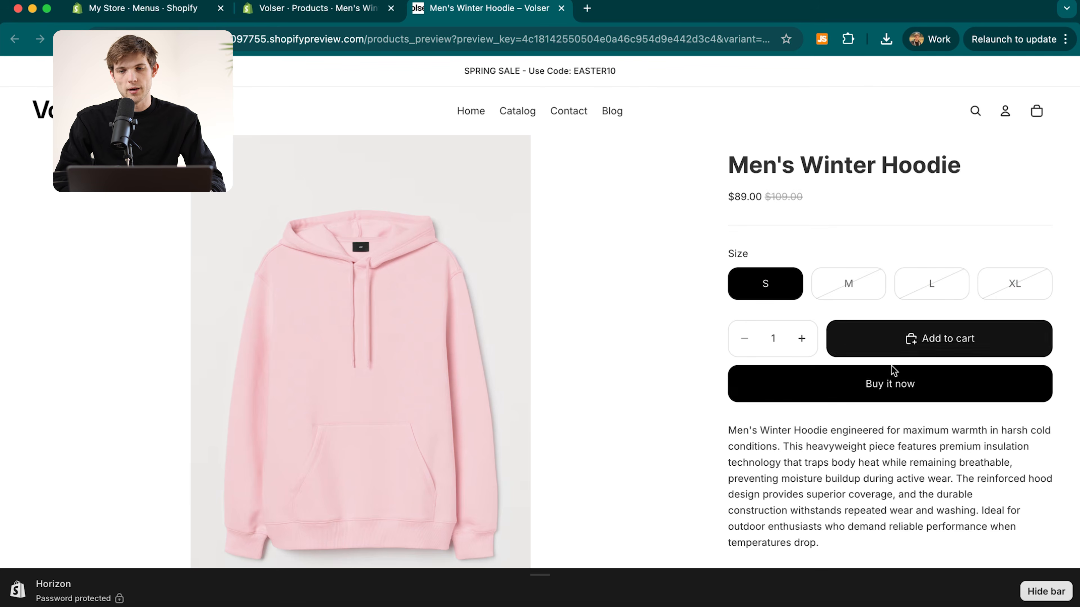
scroll(863, 493, down, 3)
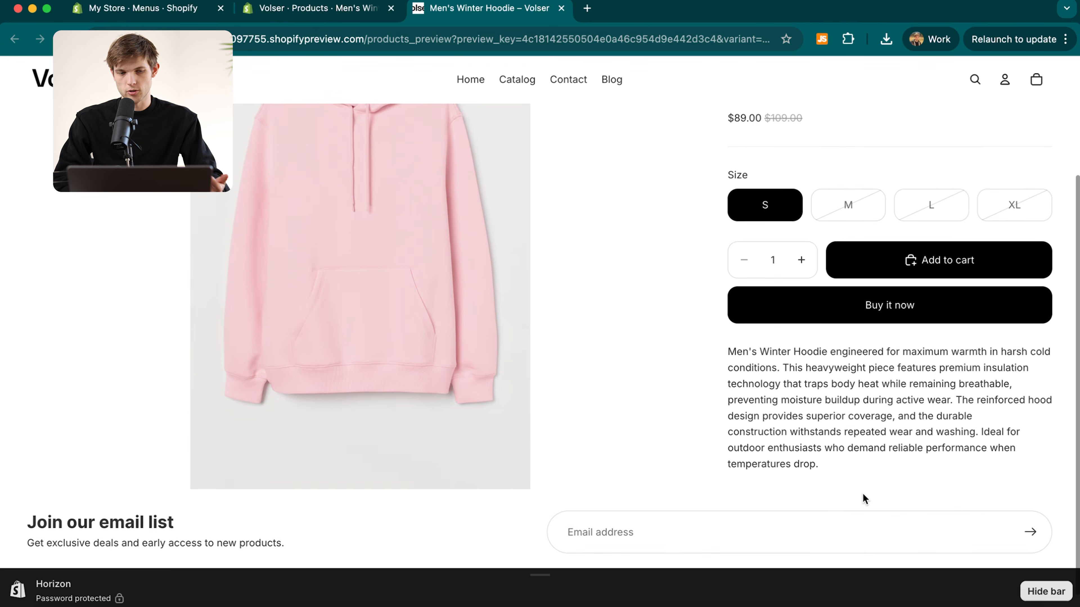
scroll(422, 352, up, 3)
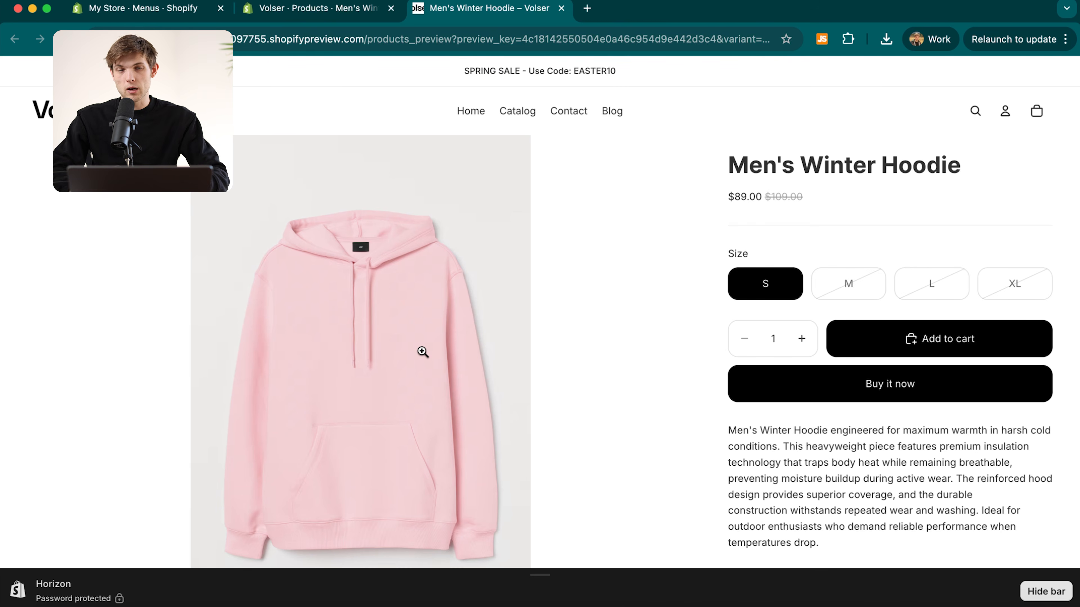
- Duplicate the Men's Winter Hoodie as a draft product titled "Men's T-Shirt", including its media, inventory quantities and translations
click(300, 14)
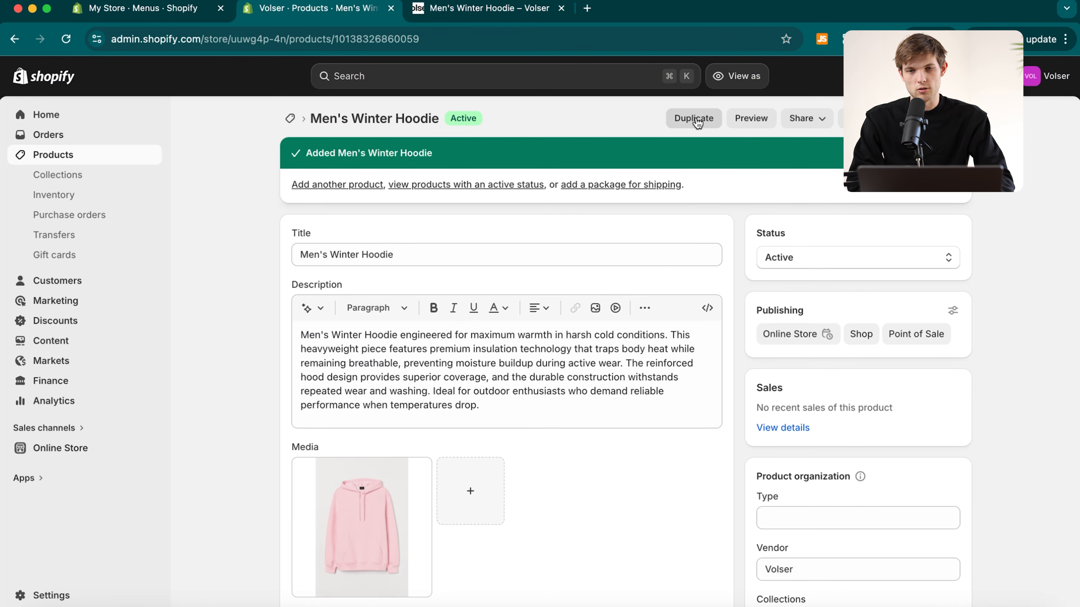
click(687, 124)
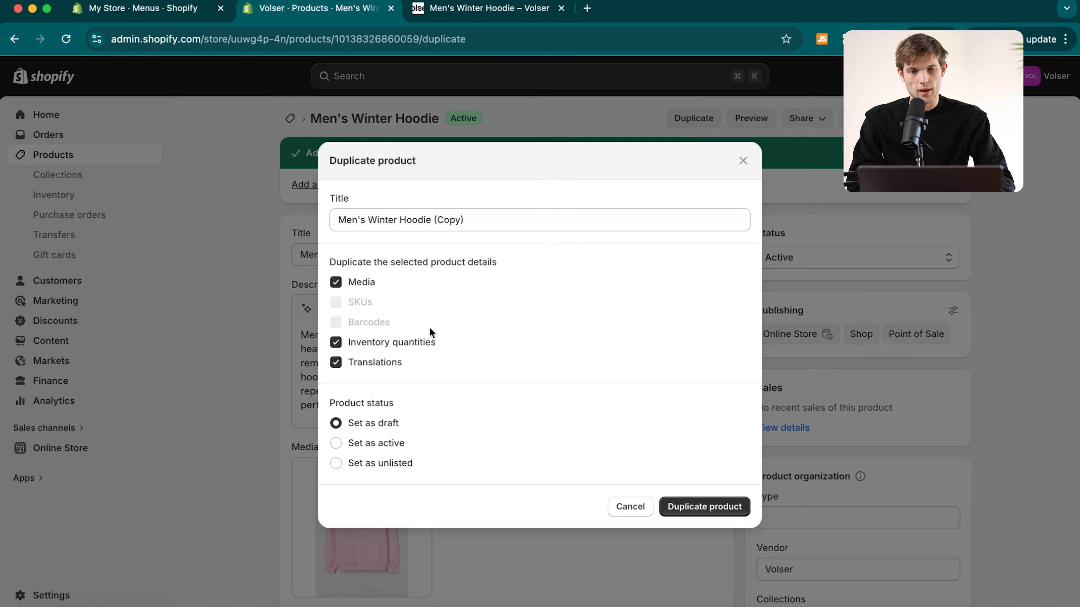
click(463, 220)
key(BackSpace)
key(BackSpace)
key(BackSpace)
key(BackSpace)
key(BackSpace)
key(BackSpace)
key(alt+BackSpace)
key(alt+BackSpace)
text(T-Shirt)
click(713, 509)
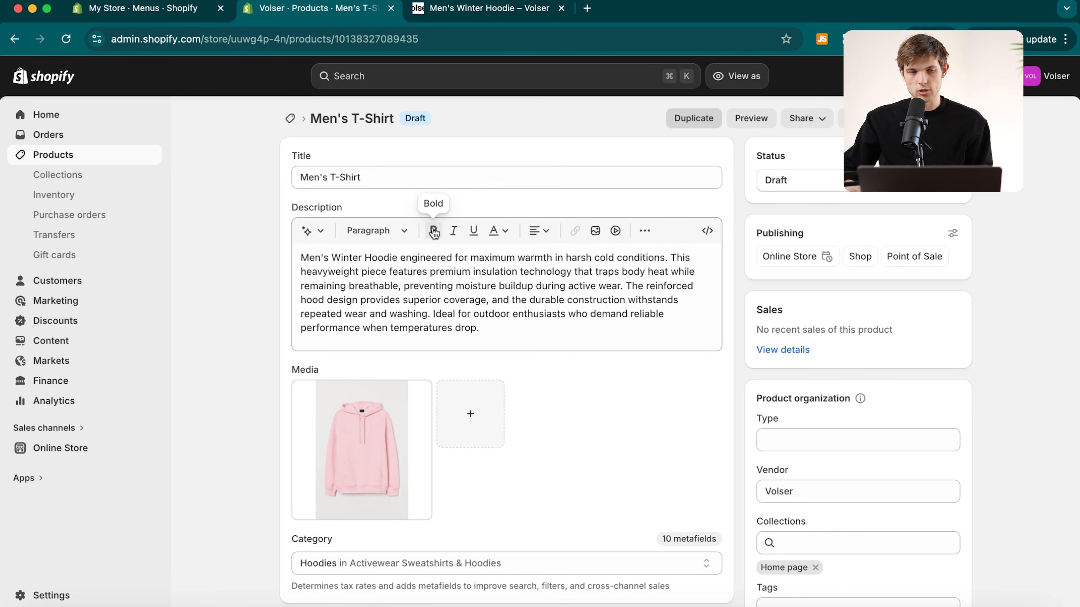
- View the duplicated T-Shirt's product picture and return to the store's full product list
click(394, 428)
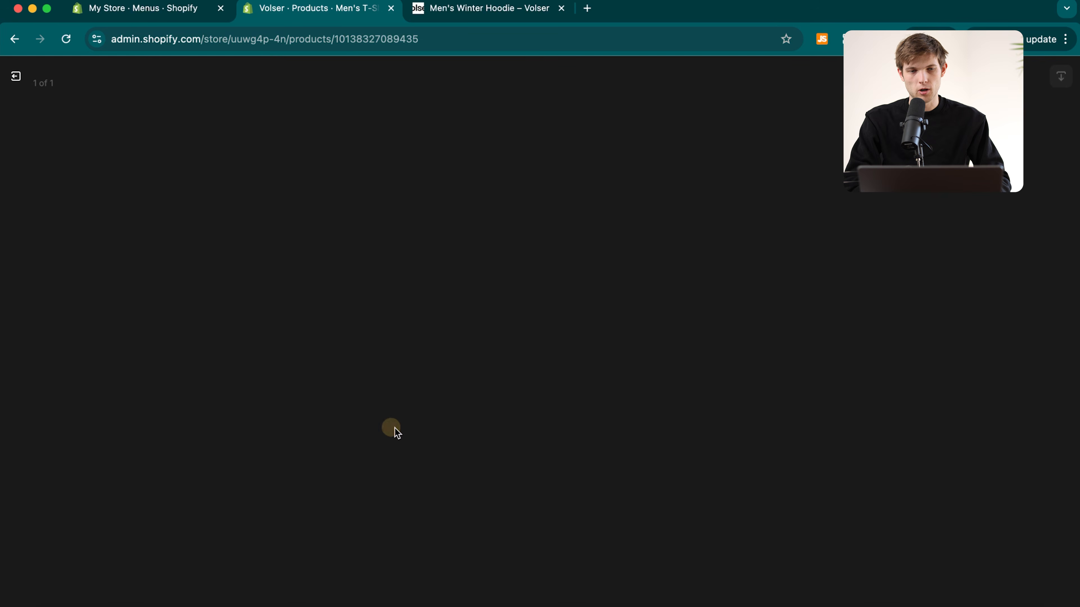
click(16, 76)
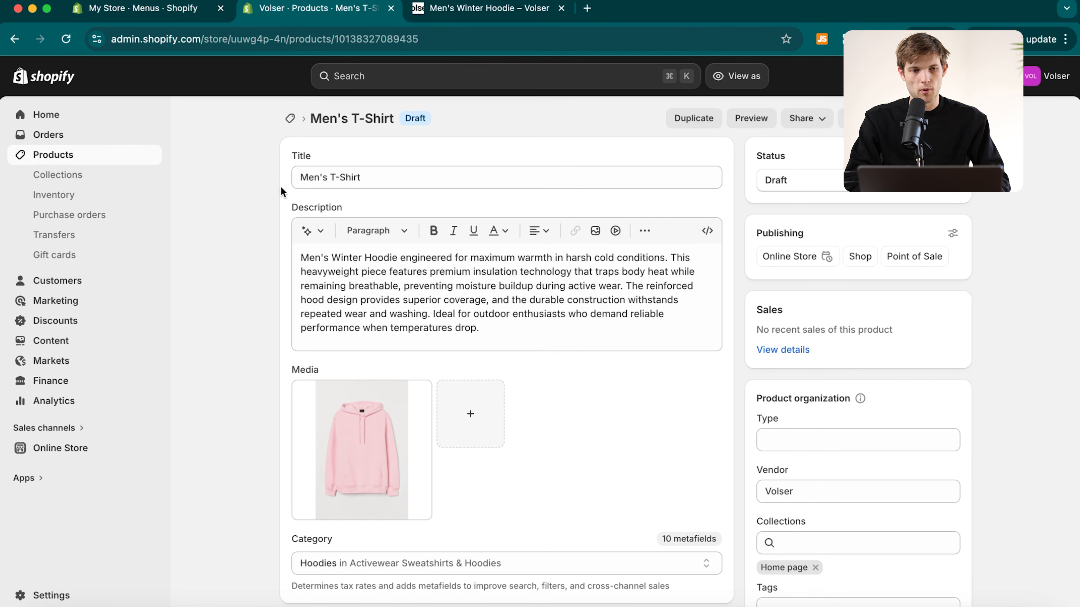
click(72, 155)
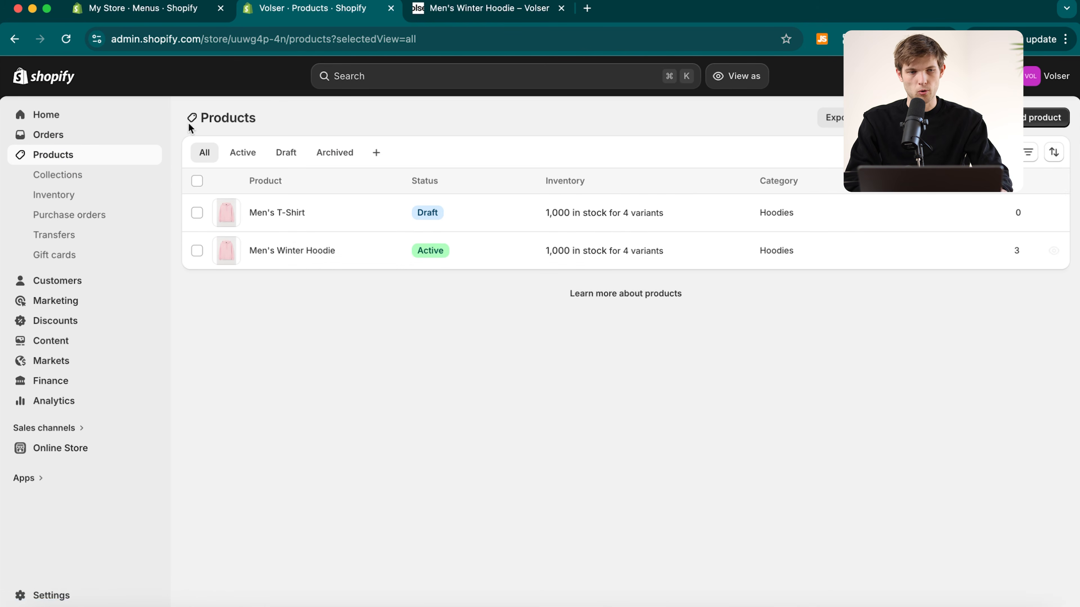
click(52, 196)
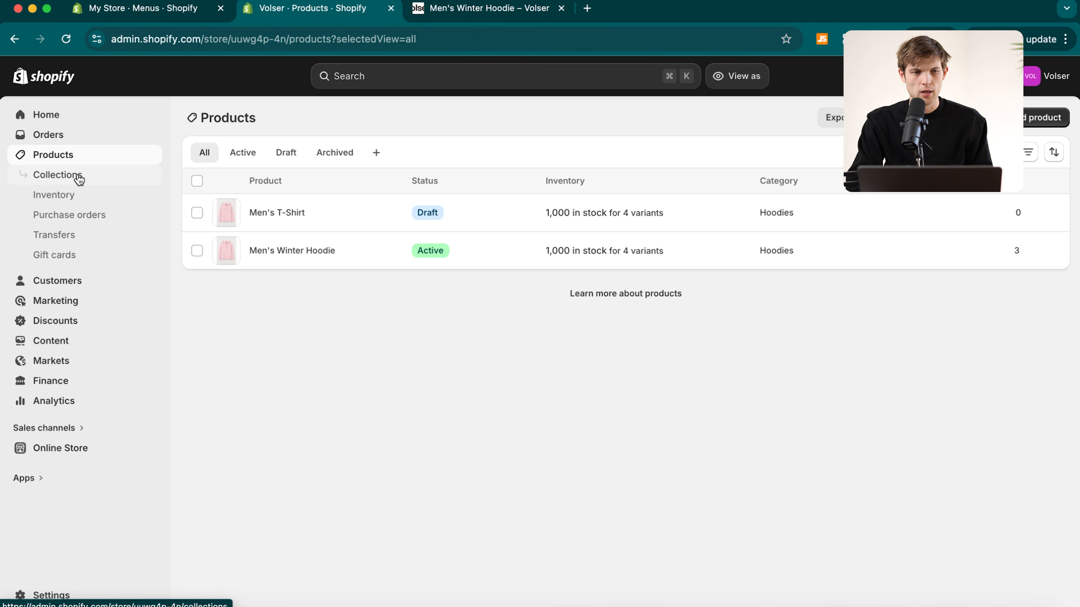
- Start a new product collection and title it "Winter", leaving its description empty
click(60, 182)
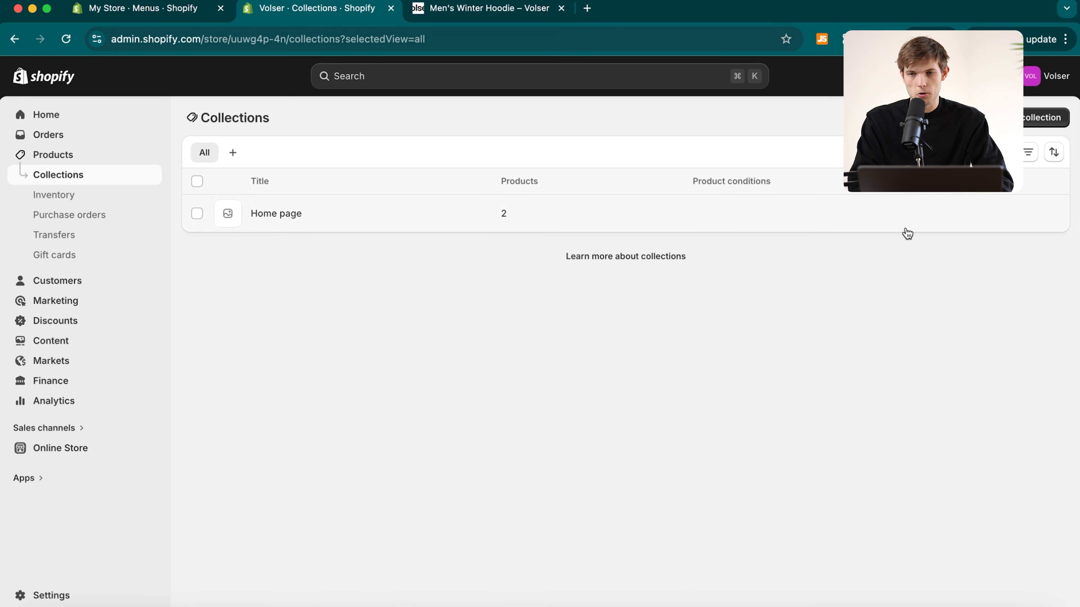
click(1026, 124)
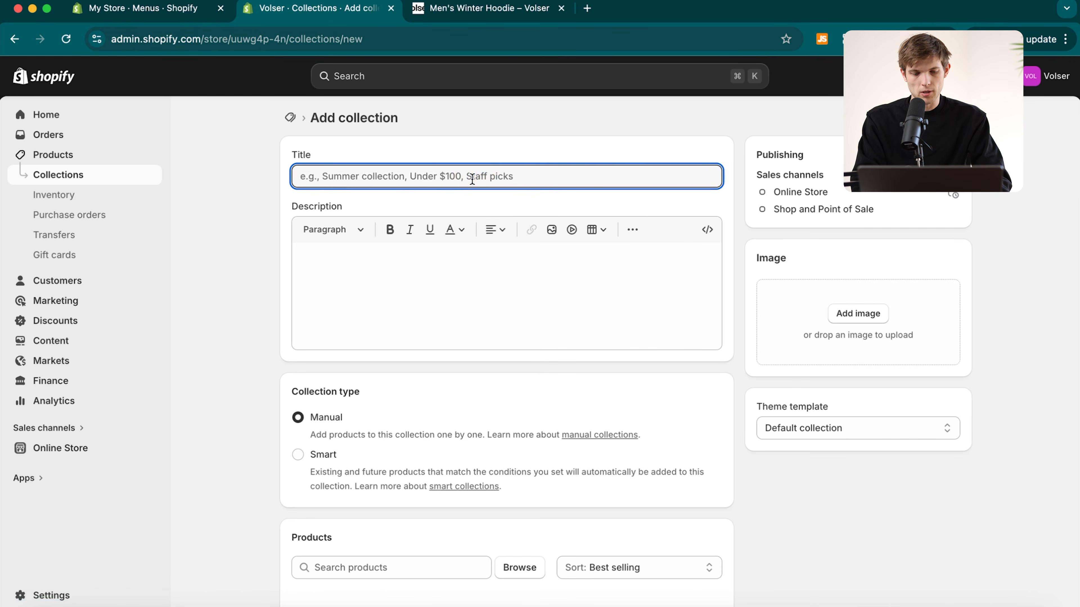
text(Winter)
click(416, 274)
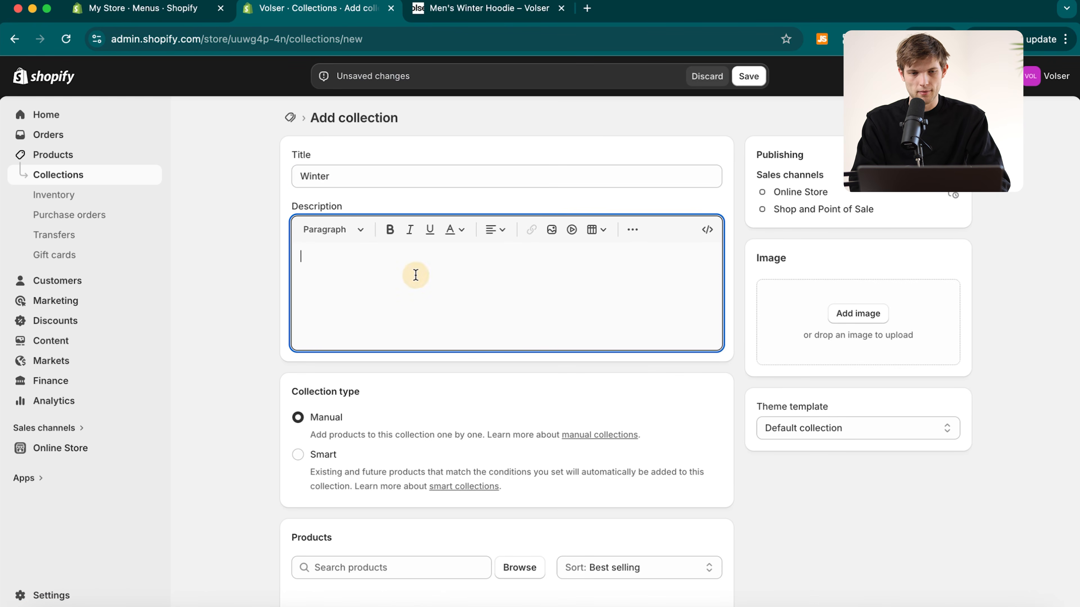
scroll(408, 296, down, 6)
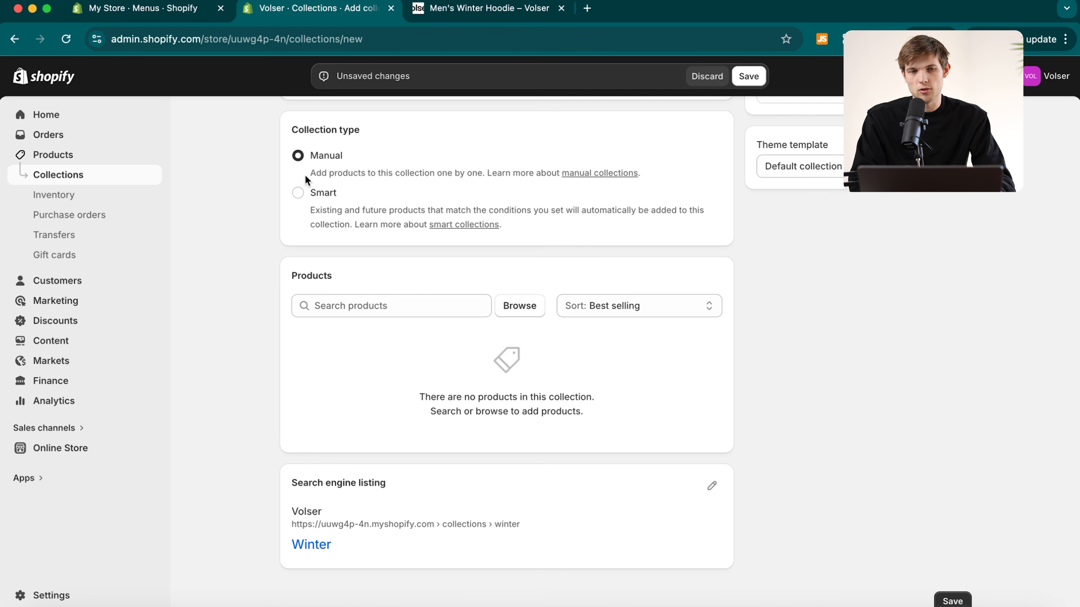
- Add the Men's T-Shirt and Men's Winter Hoodie to the manual Winter collection and save it
click(361, 306)
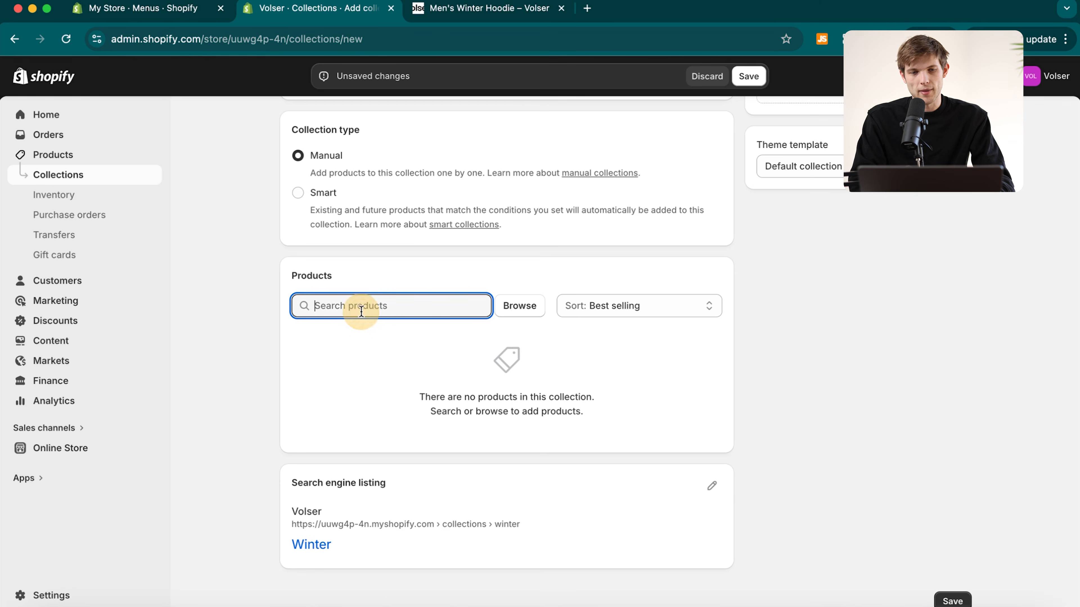
click(515, 306)
click(335, 276)
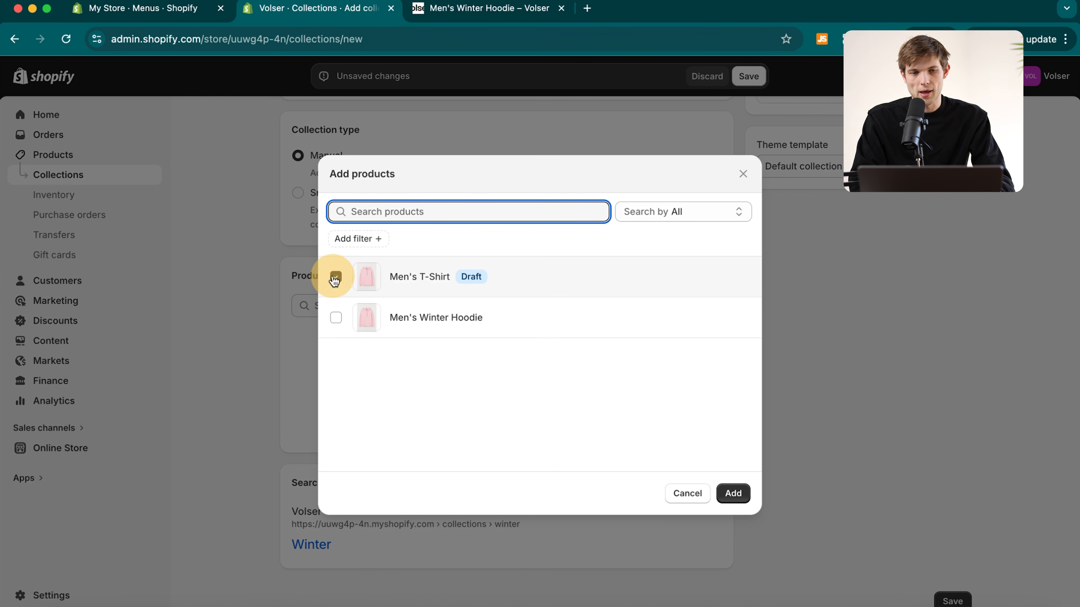
click(336, 317)
click(733, 493)
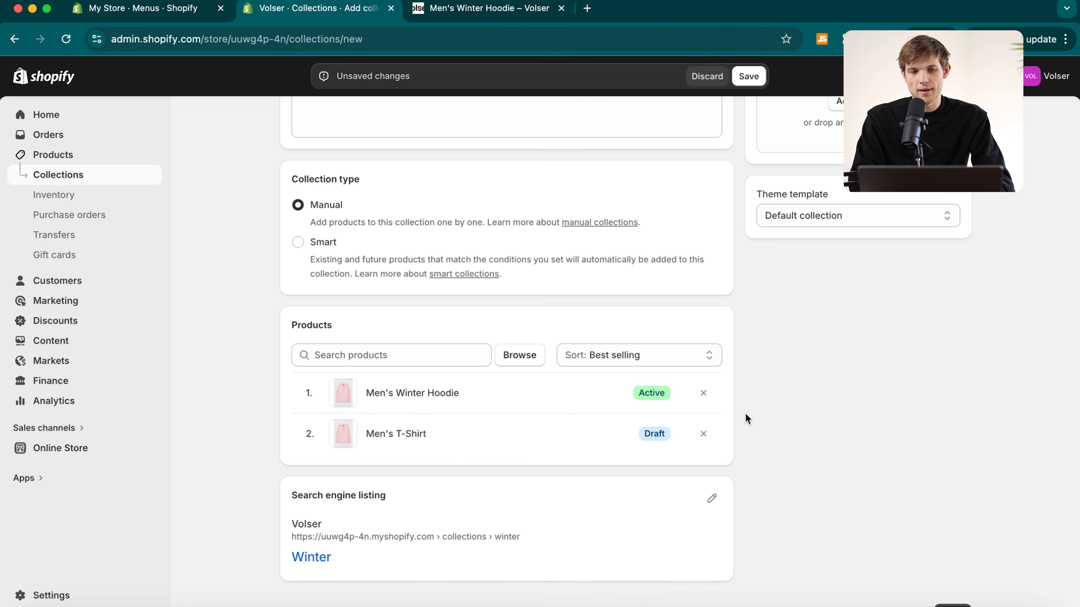
scroll(745, 415, up, 6)
scroll(745, 412, down, 5)
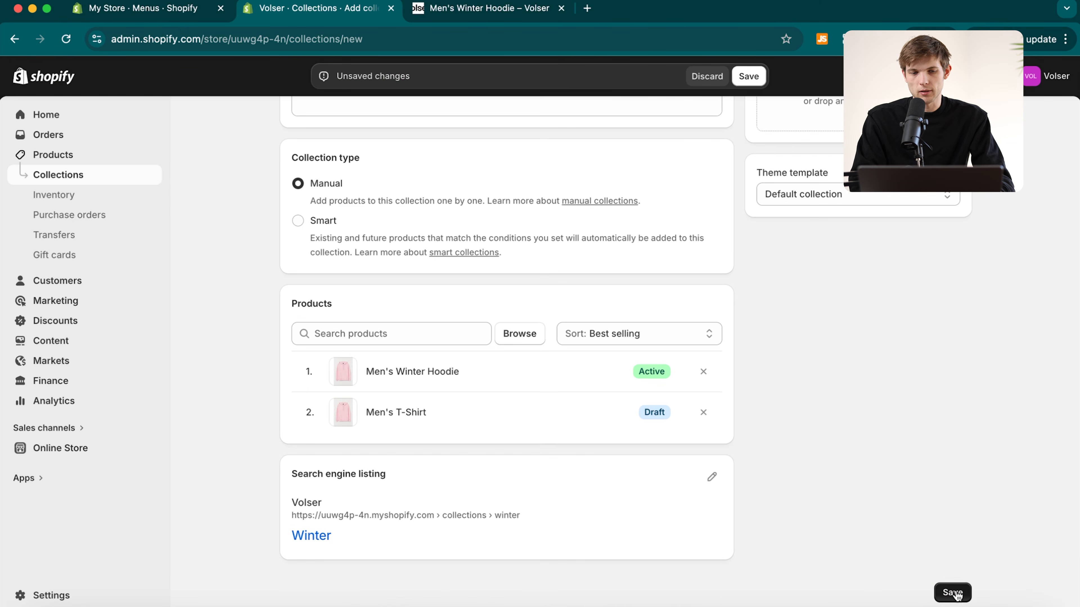
key(super+s)
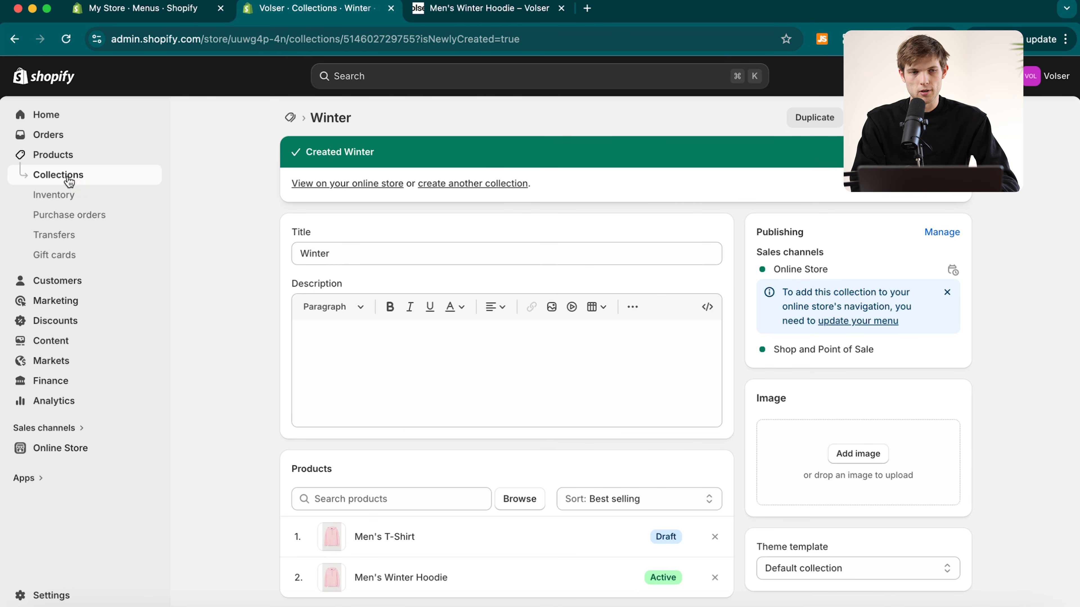
- Return to the collections list and create another collection titled "Spring" without any products
click(81, 176)
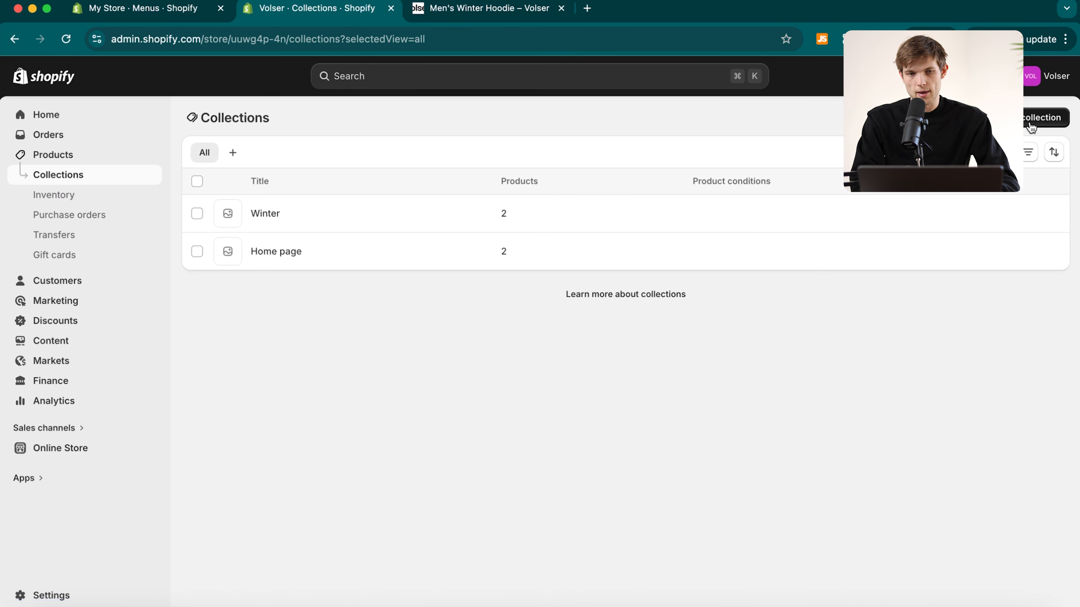
click(1037, 120)
click(535, 169)
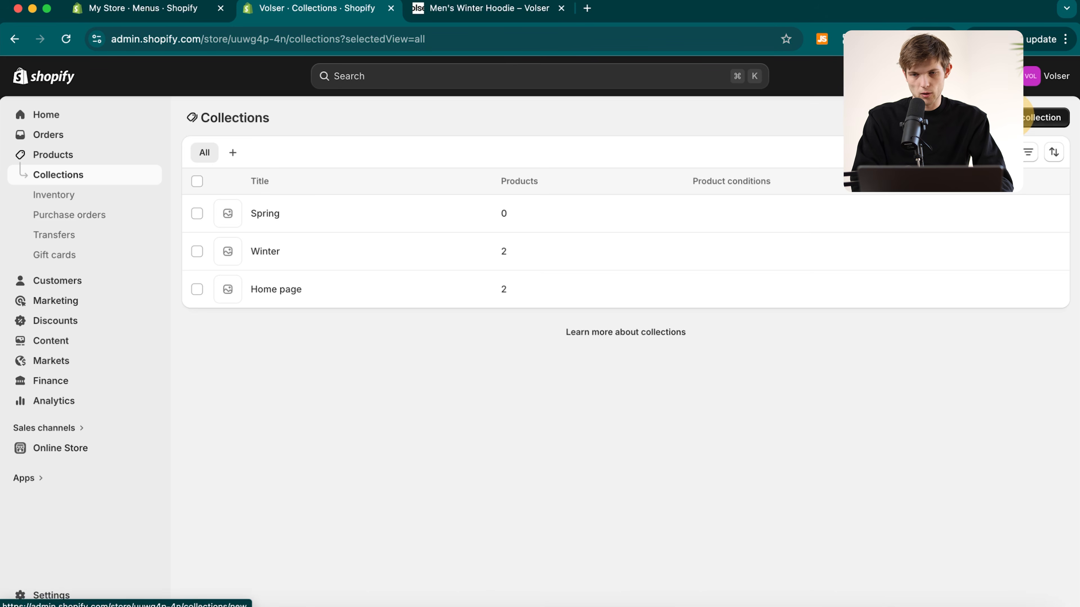
- Create two more collections without products, titled "Summer" and "Fall"
click(1037, 120)
click(480, 177)
text(Summe)
key(BackSpace)
key(BackSpace)
key(BackSpace)
key(BackSpace)
key(BackSpace)
text(Fall)
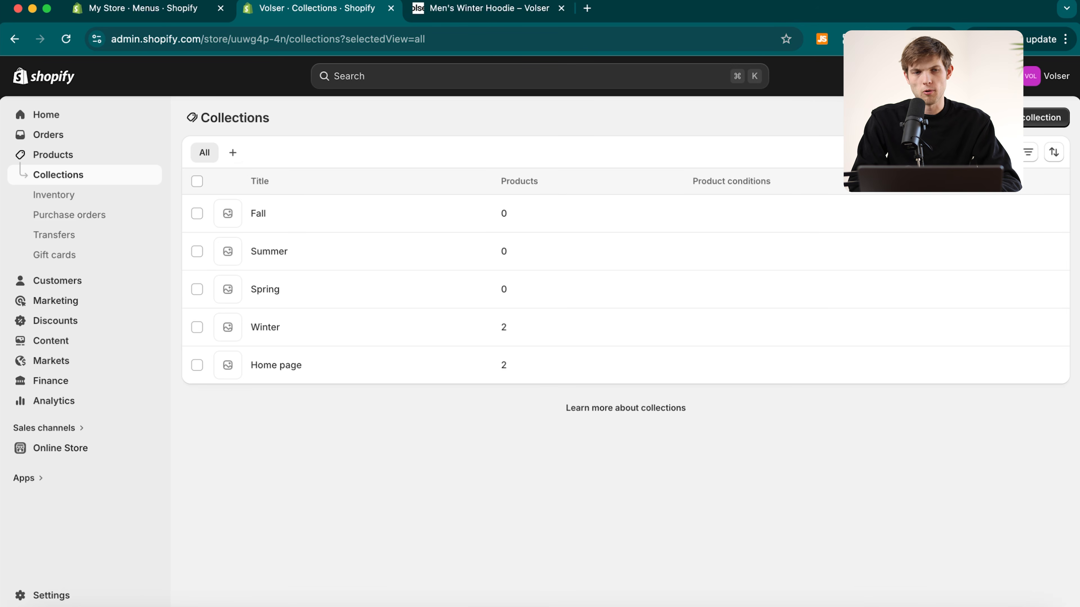
- Go to the Volser store's online store themes and open the current Horizon theme for editing
click(157, 12)
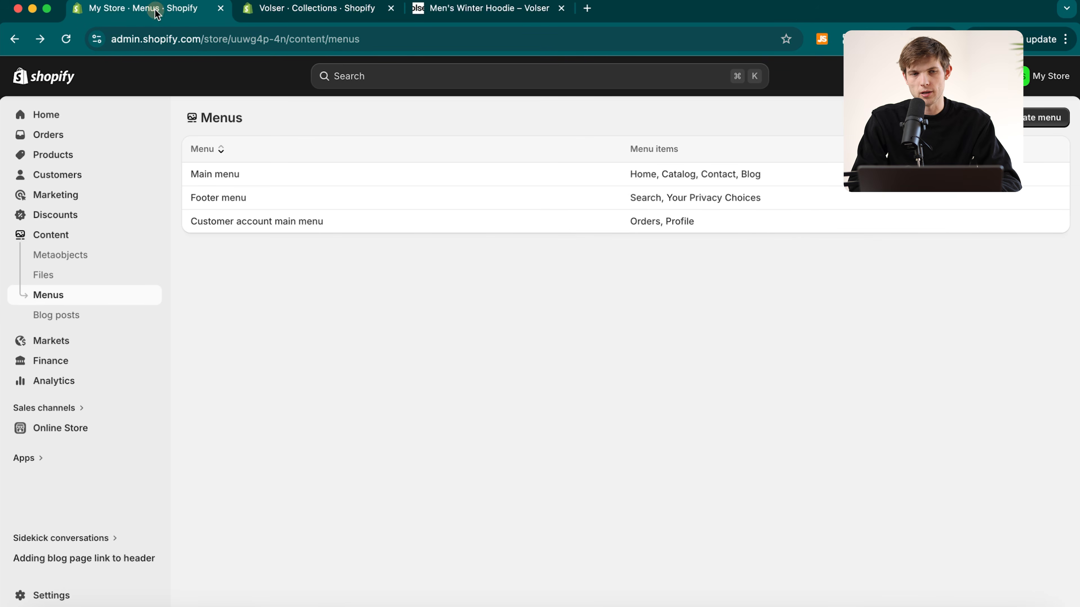
click(284, 10)
click(44, 115)
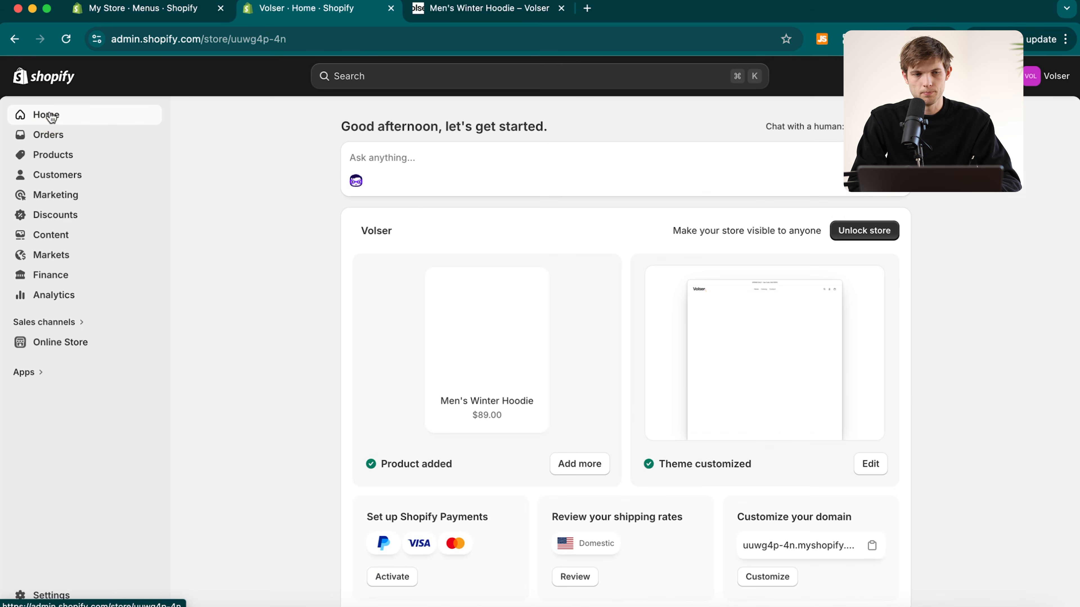
click(57, 348)
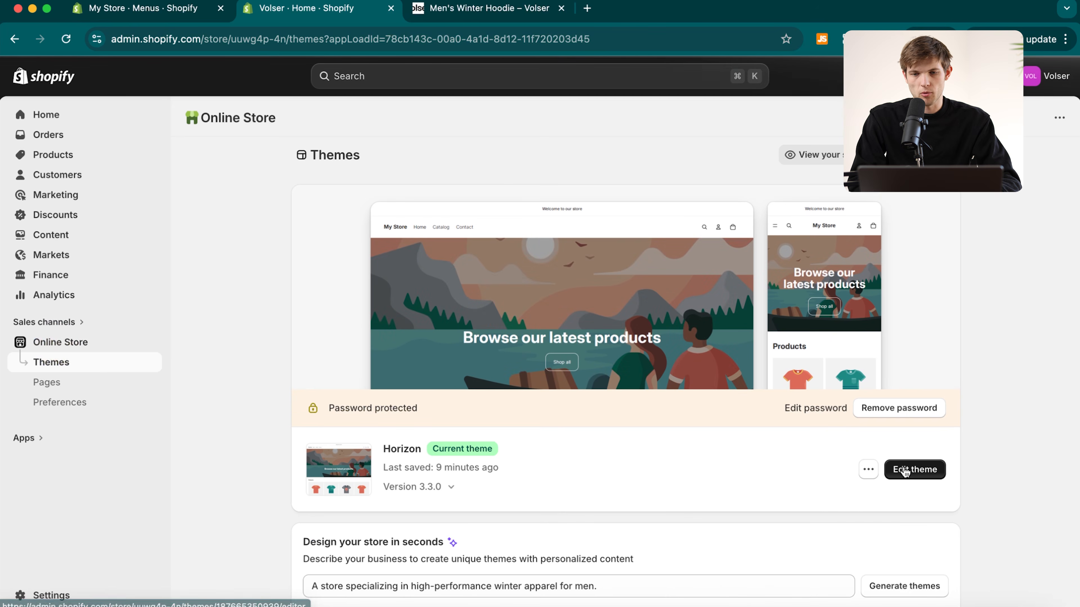
click(915, 469)
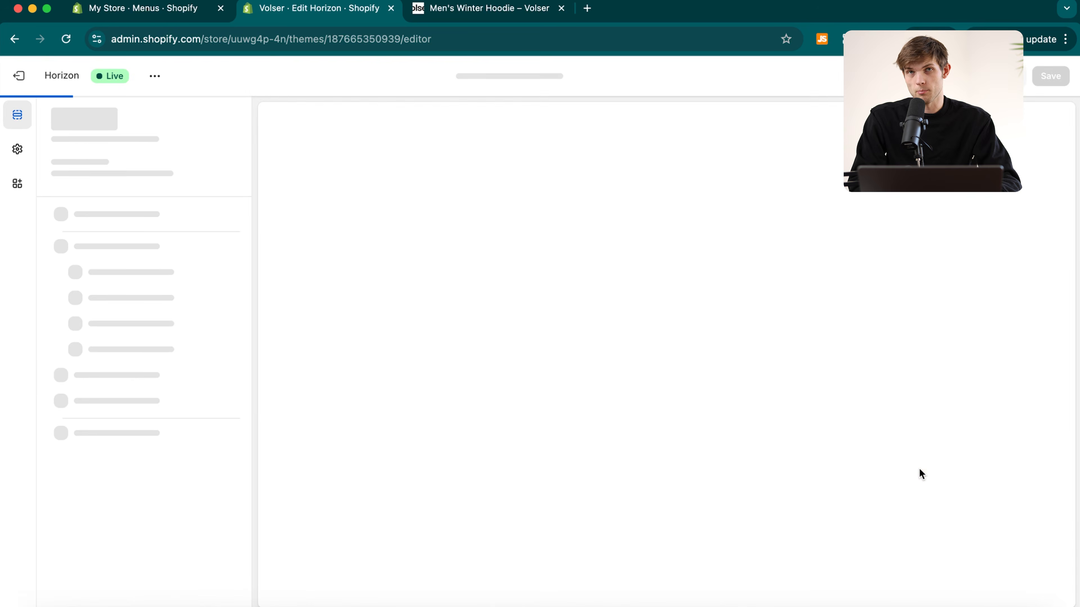
- Examine the home page's hero banner, the Products featured collection section and the hoodie's media block
scroll(621, 375, down, 3)
scroll(618, 378, down, 3)
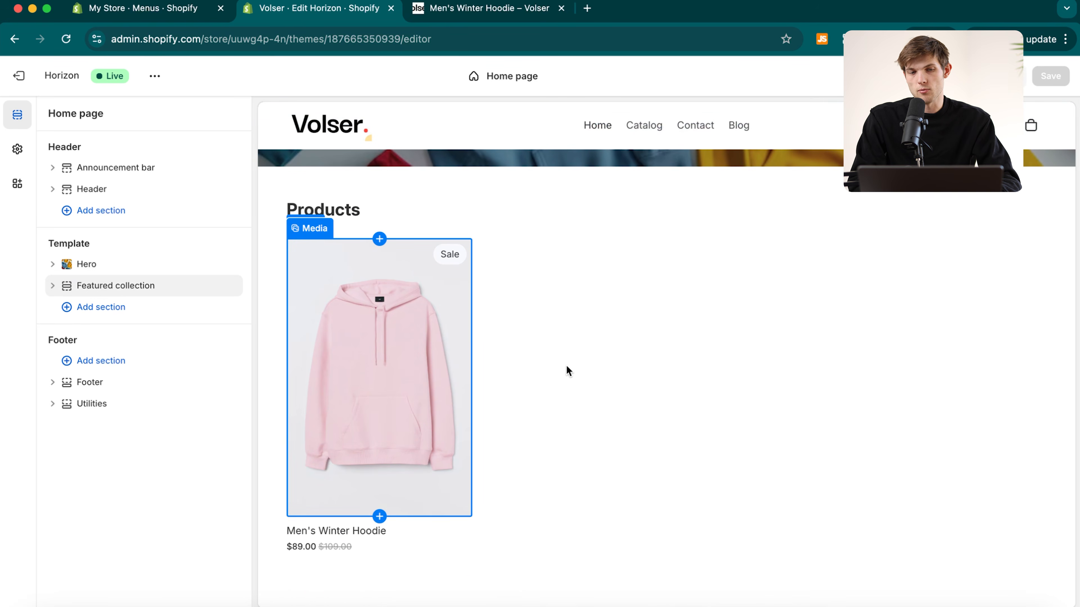
scroll(614, 414, down, 2)
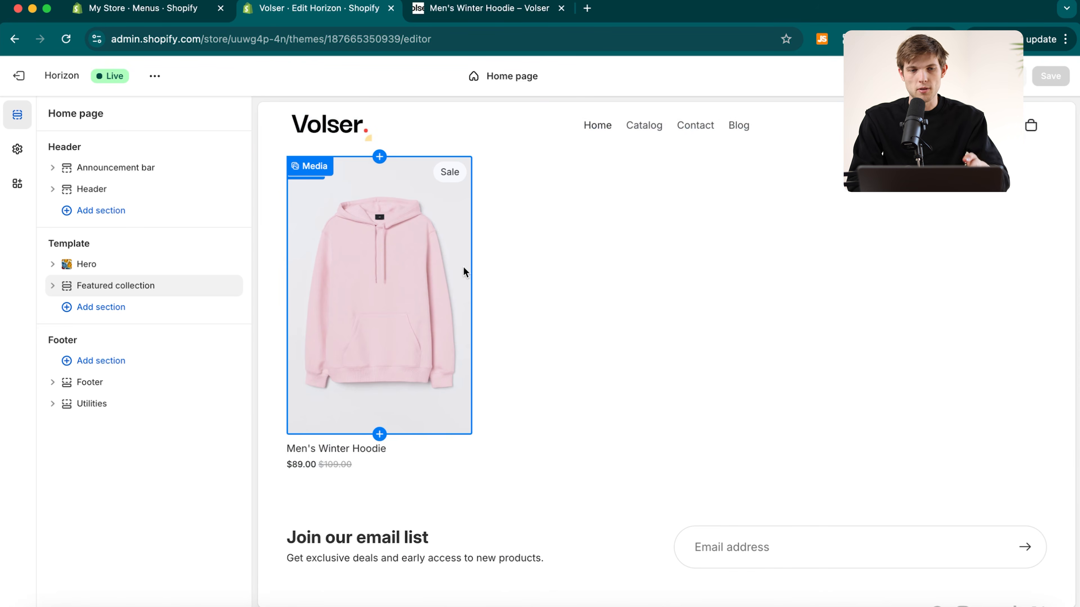
click(568, 281)
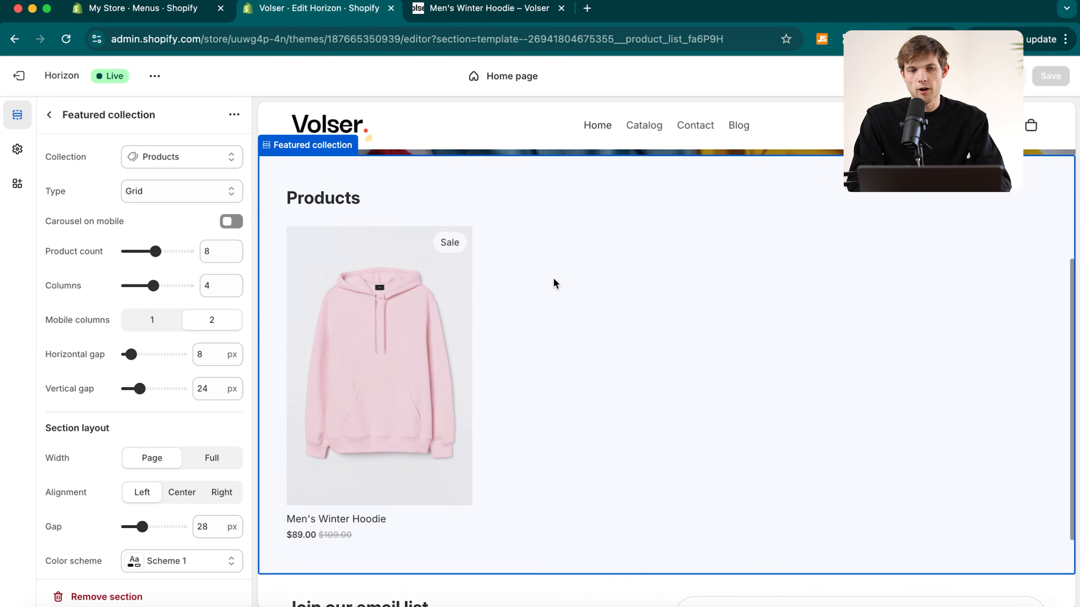
click(368, 306)
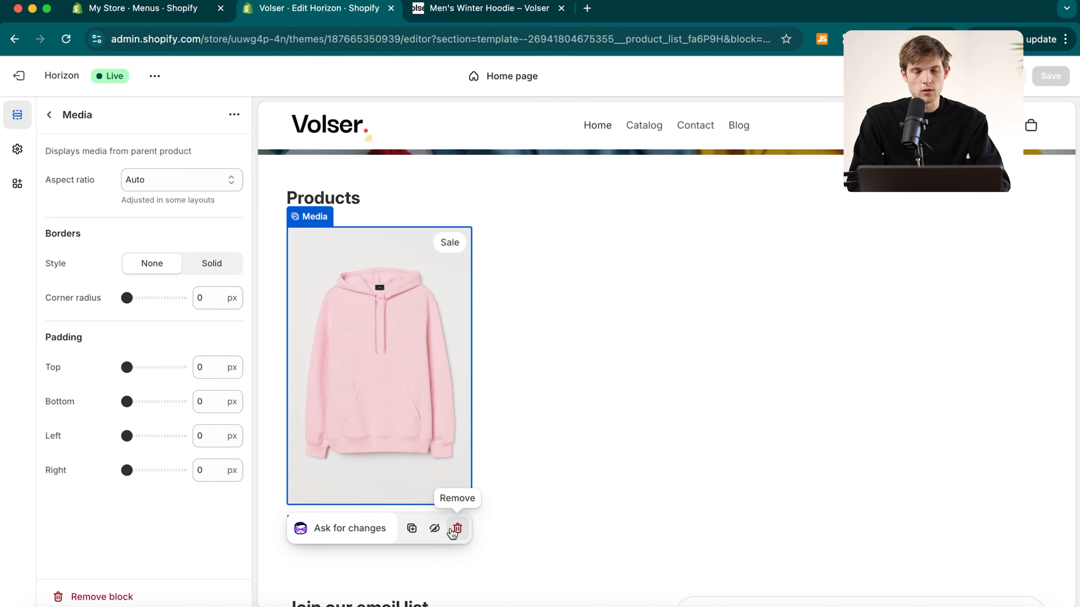
scroll(602, 376, up, 1)
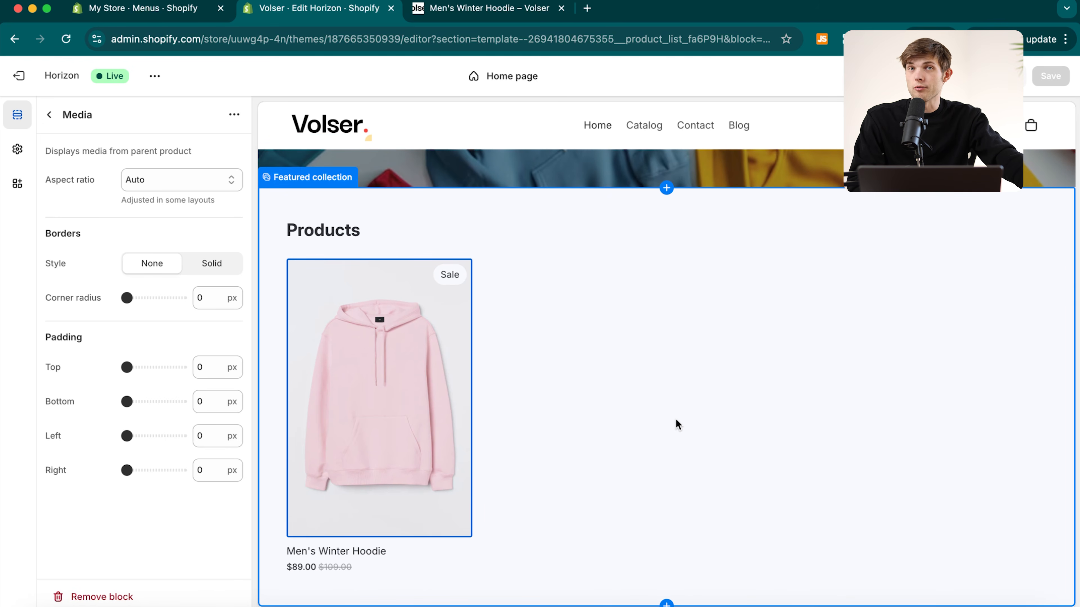
scroll(675, 415, up, 6)
scroll(675, 414, down, 2)
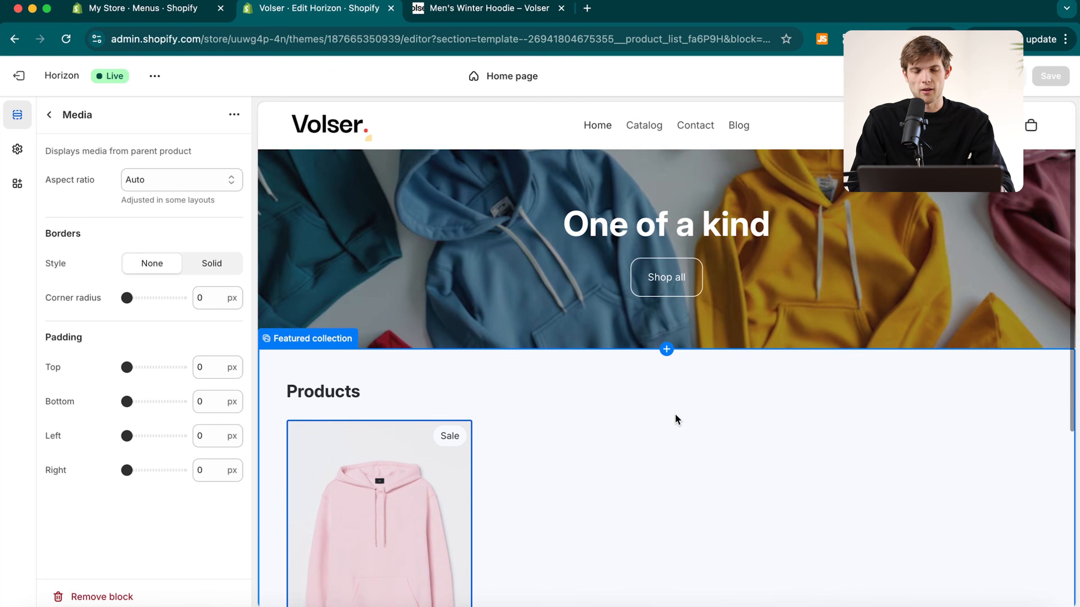
scroll(677, 419, down, 5)
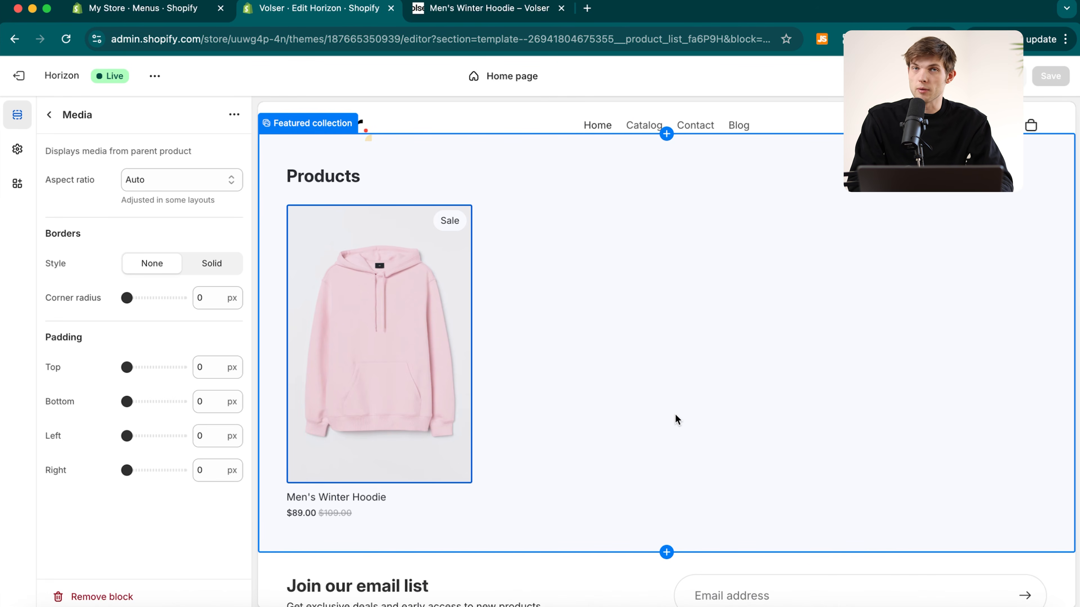
click(411, 288)
click(410, 296)
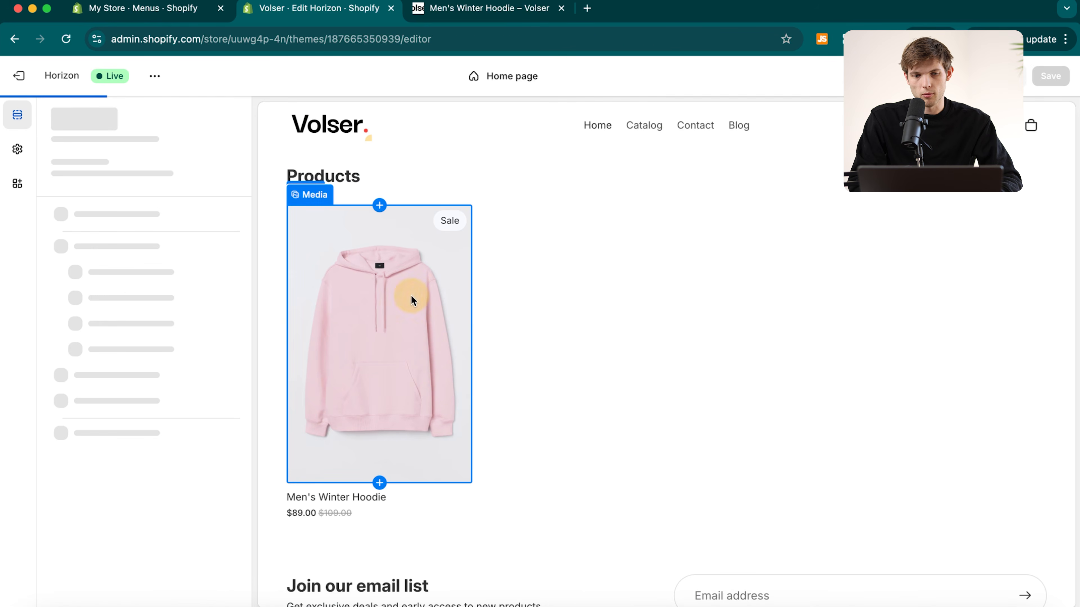
click(526, 296)
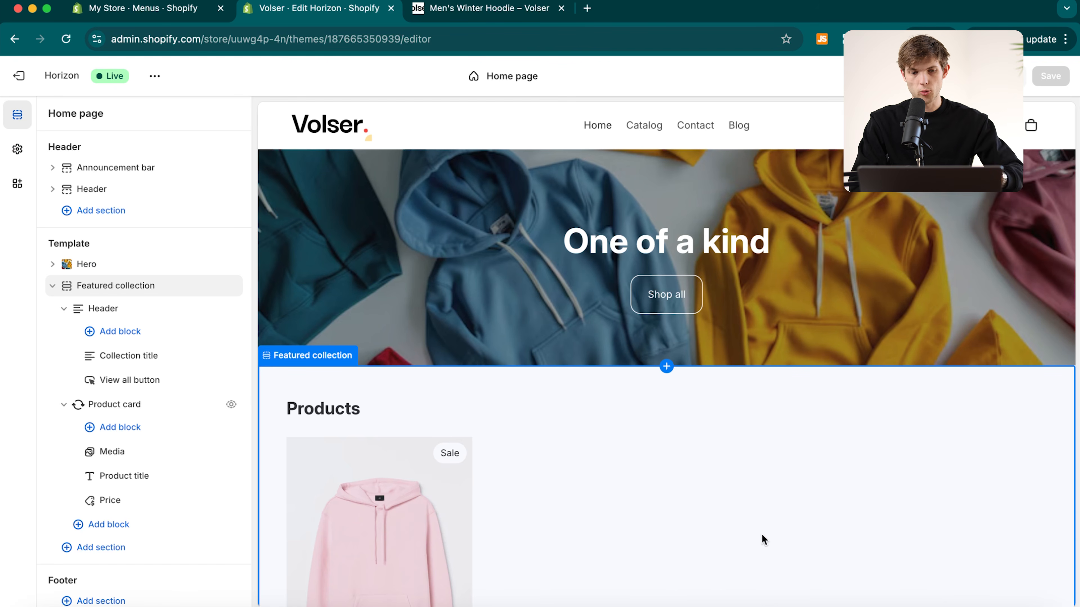
scroll(617, 540, down, 5)
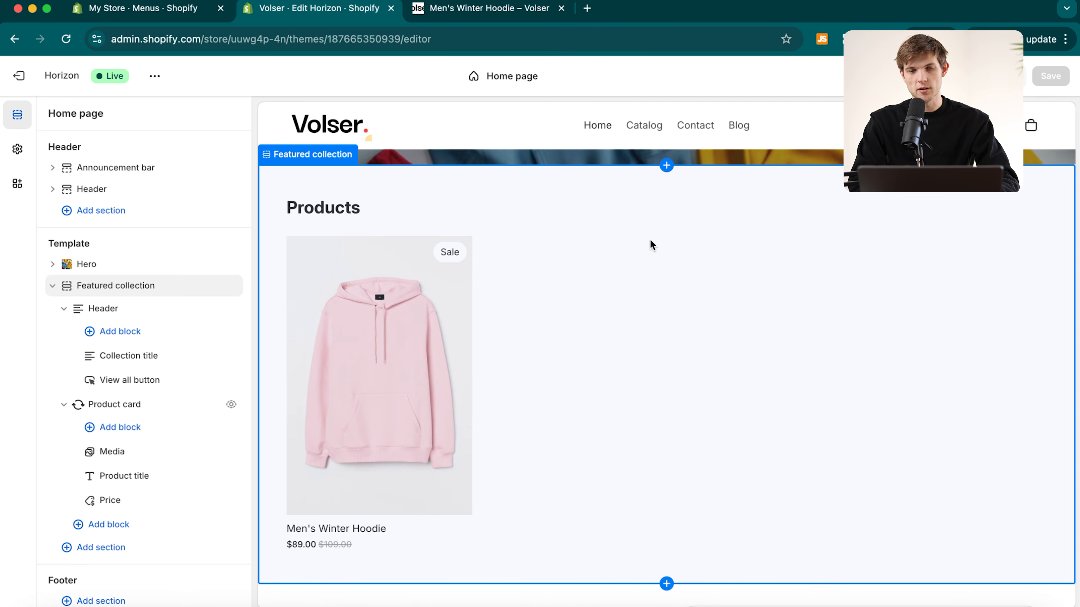
- Try Spring as the collection shown in the home page's Featured collection section
click(645, 330)
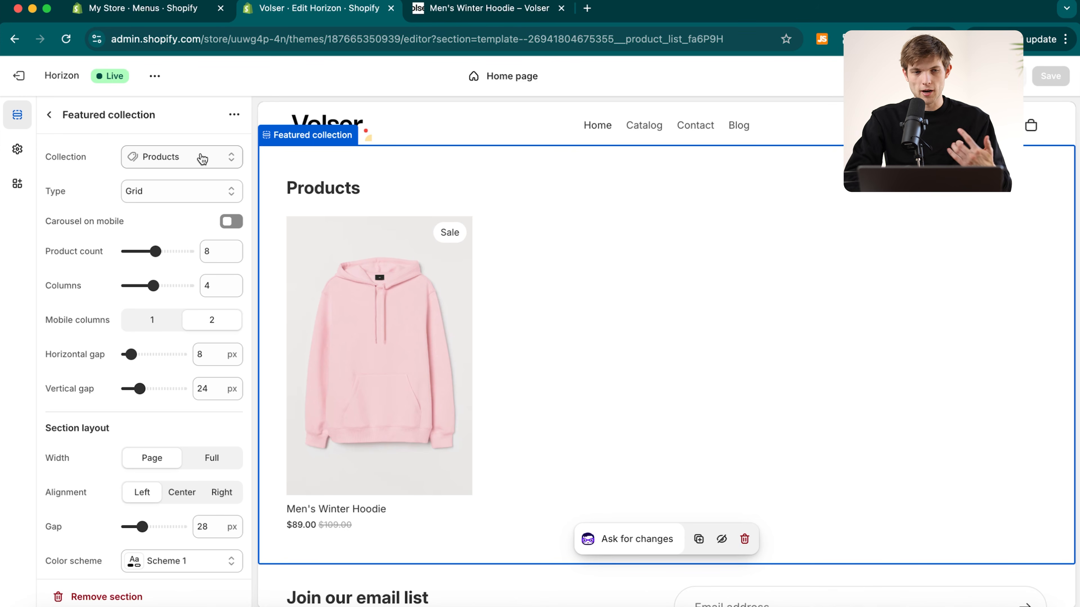
click(178, 164)
click(165, 186)
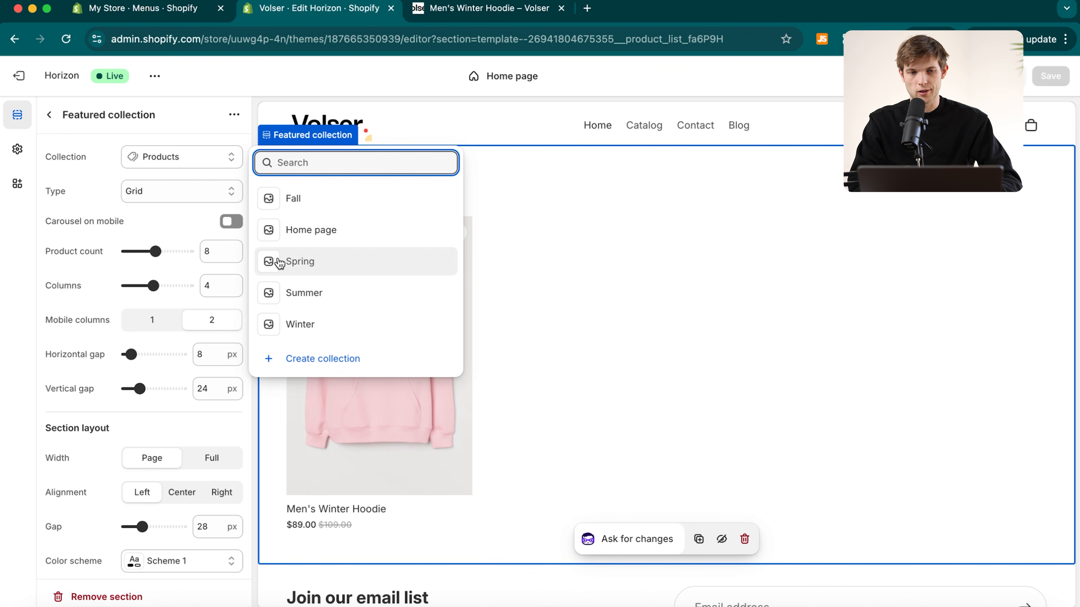
click(307, 263)
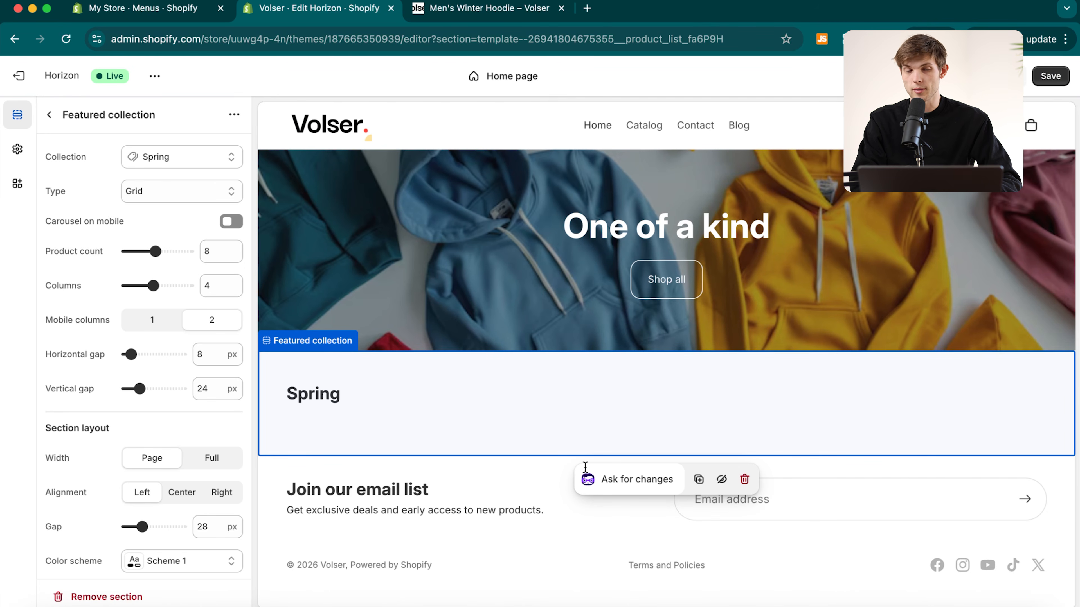
- Replace the collection shown in the Featured collection section with Winter
click(156, 164)
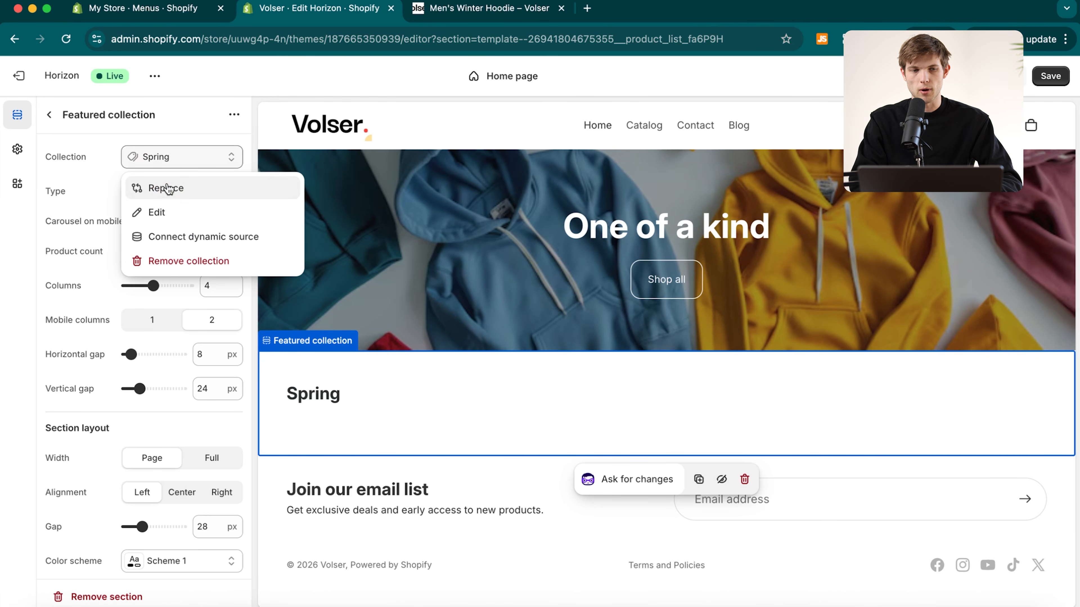
click(177, 199)
click(312, 230)
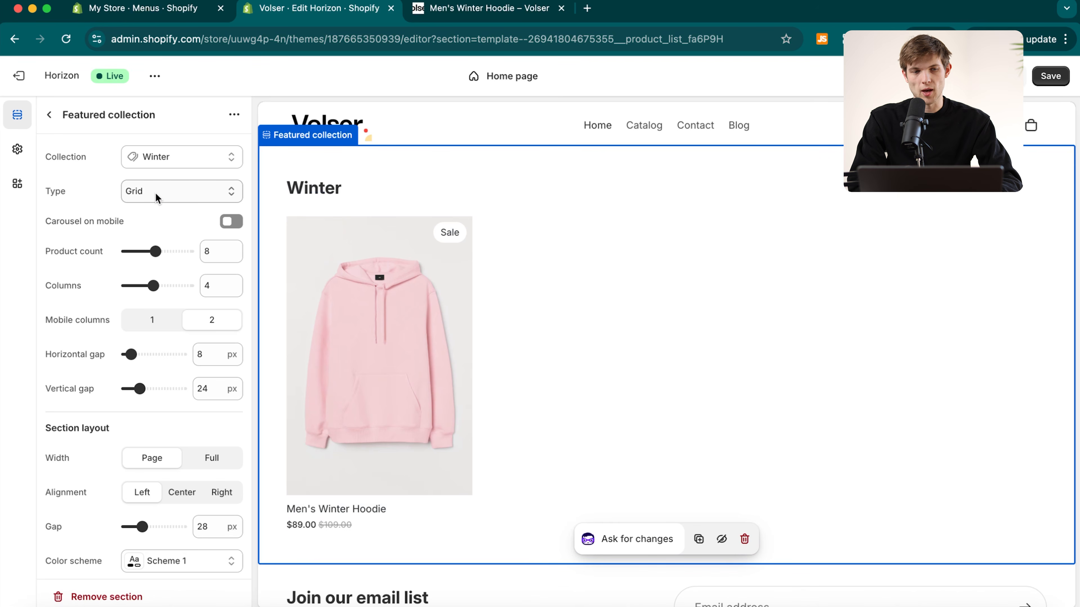
- Try the Carousel and Editorial types for the featured Winter collection and switch back to Grid
click(148, 189)
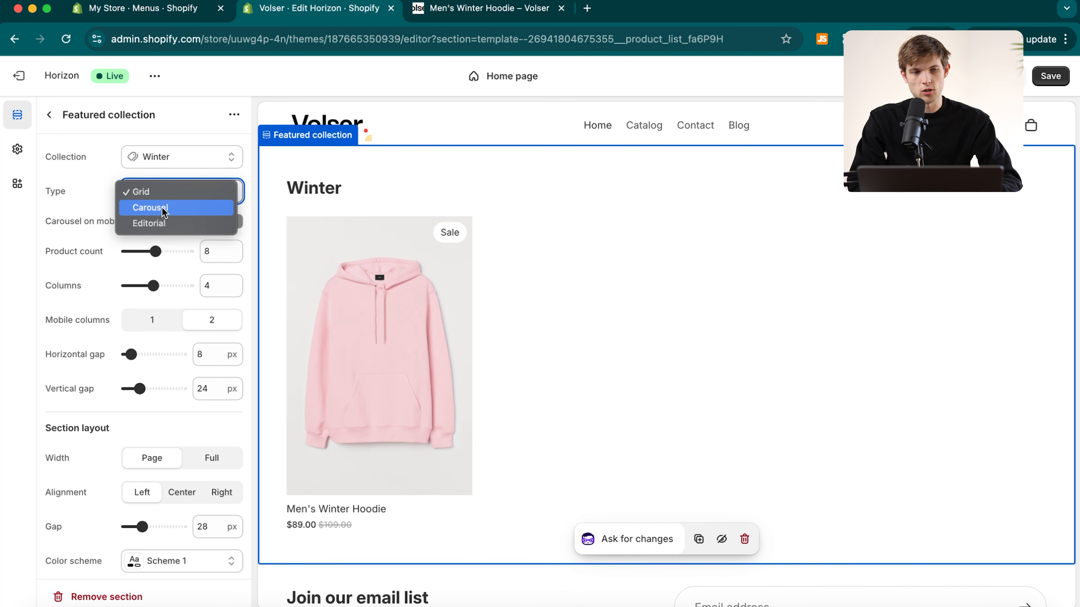
click(164, 208)
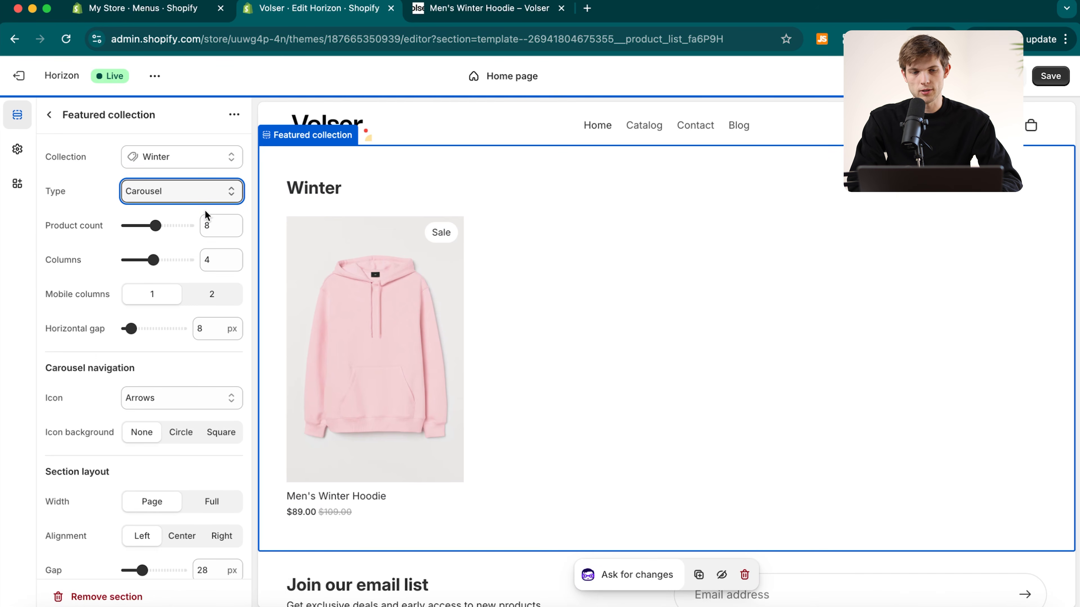
click(171, 191)
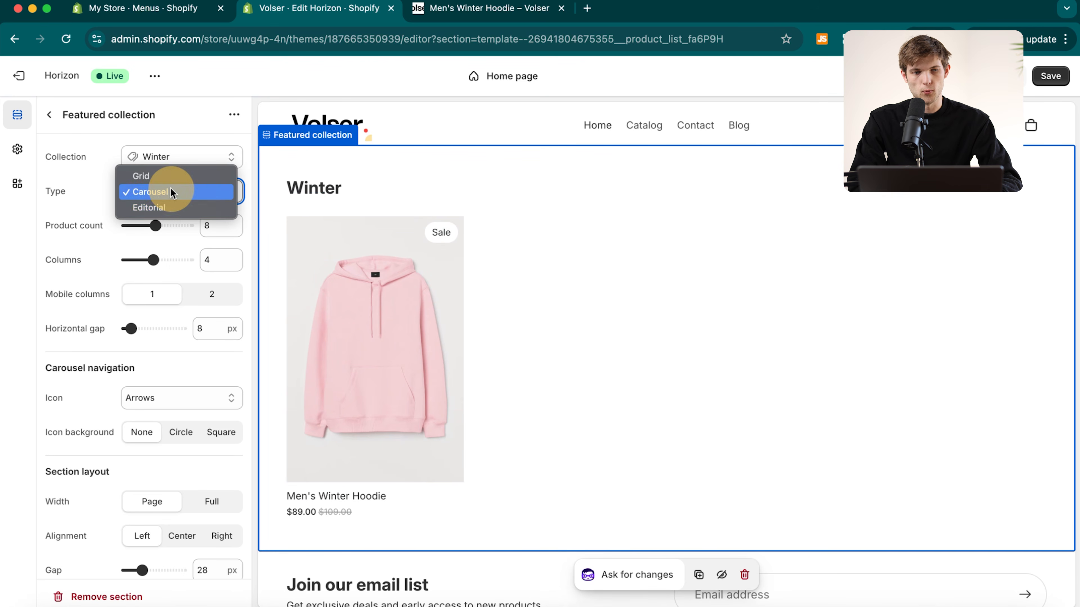
click(173, 208)
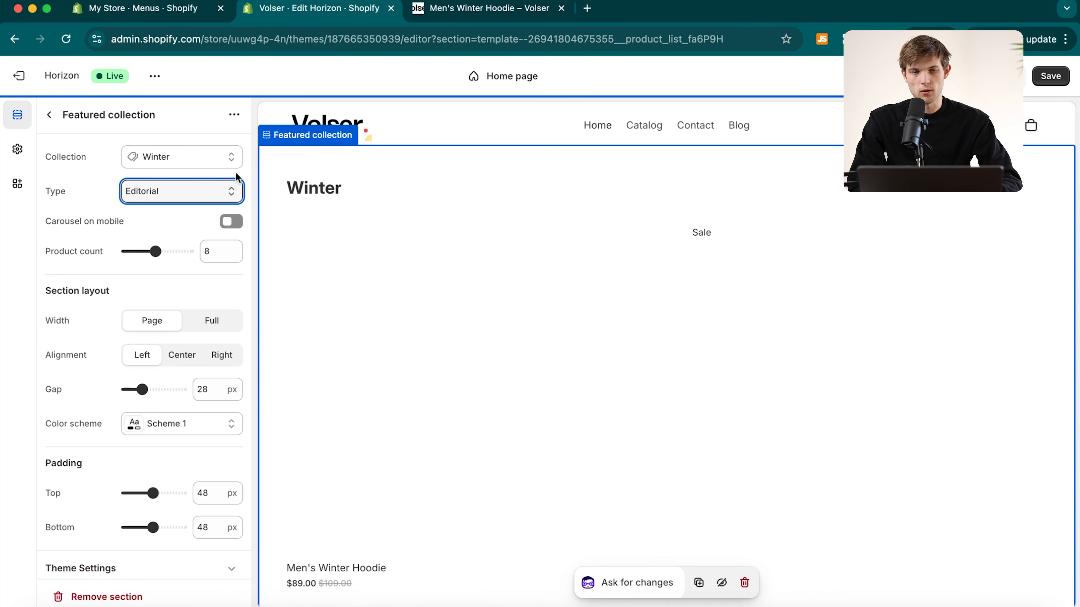
click(147, 194)
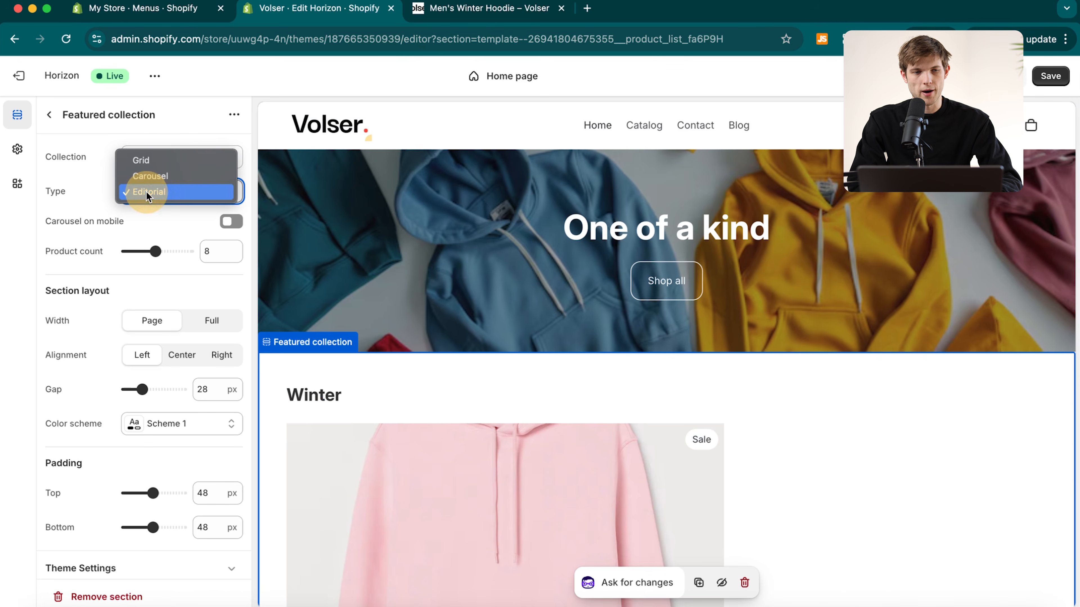
click(141, 161)
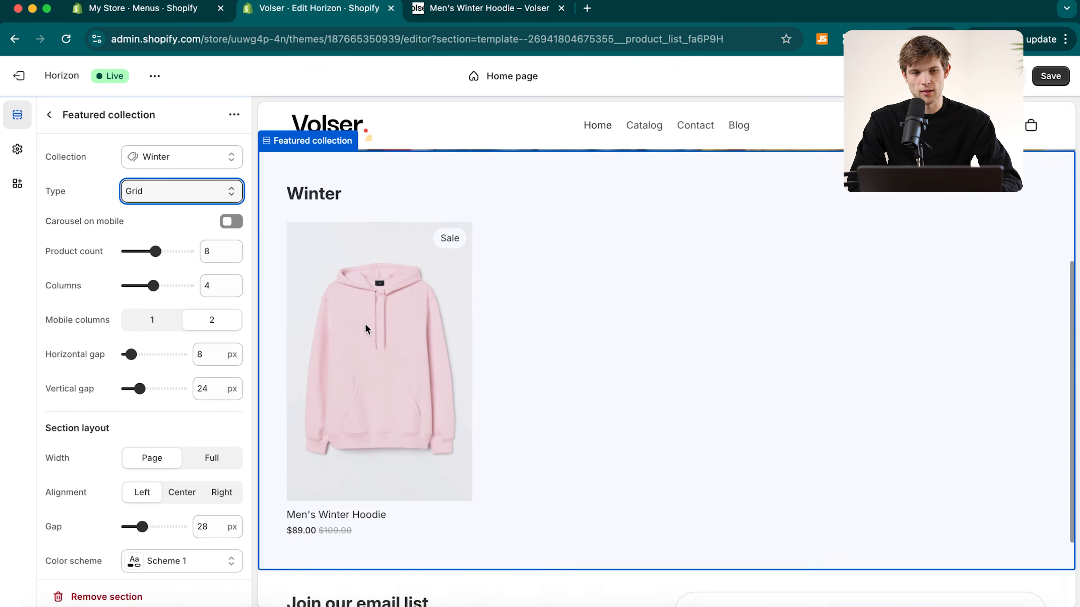
- Set the featured Winter collection's product count to 6 and view the section's layout and padding settings
click(225, 251)
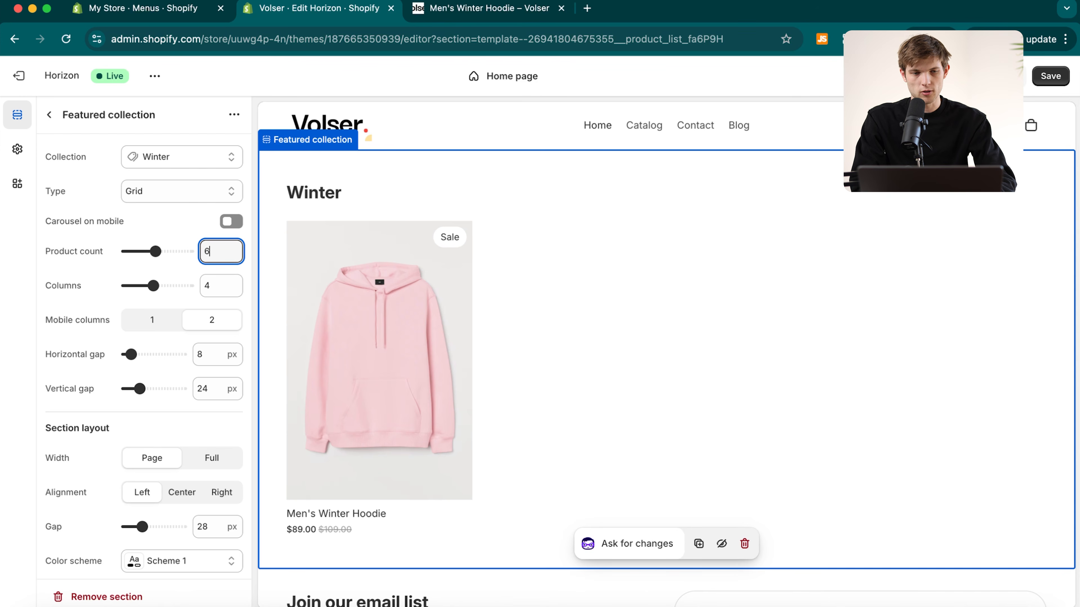
click(173, 229)
scroll(175, 446, down, 5)
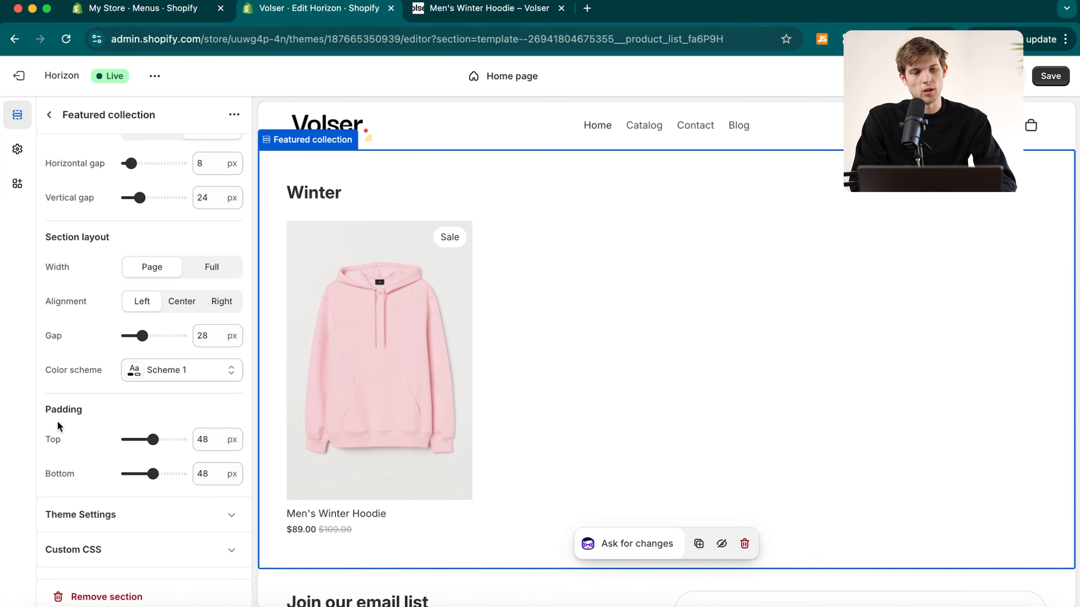
- Review the home page preview from the hero banner through the Winter featured collection to the footer
scroll(136, 293, up, 5)
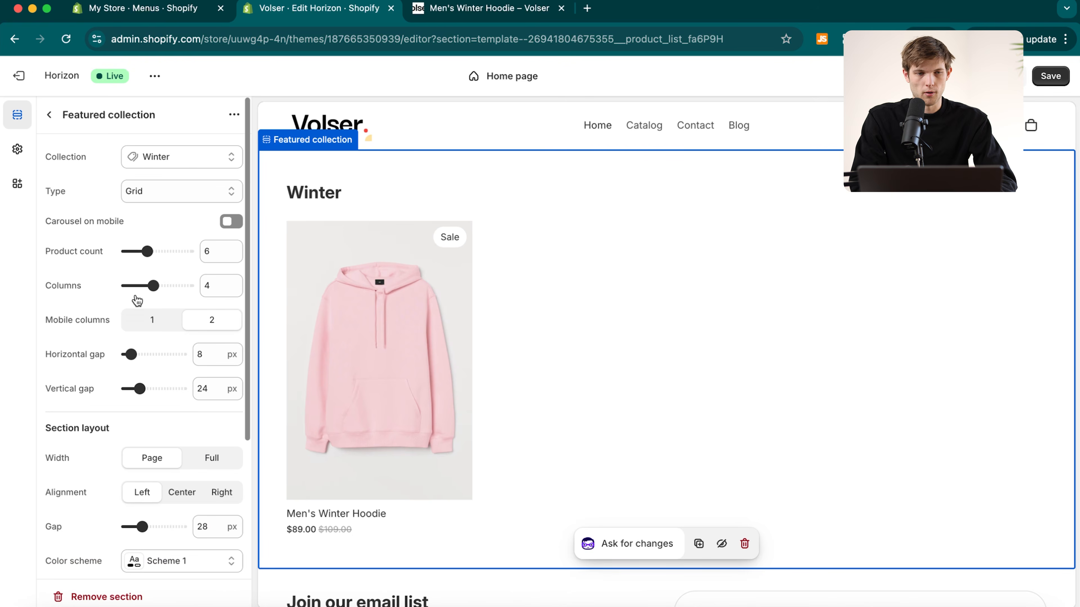
click(49, 115)
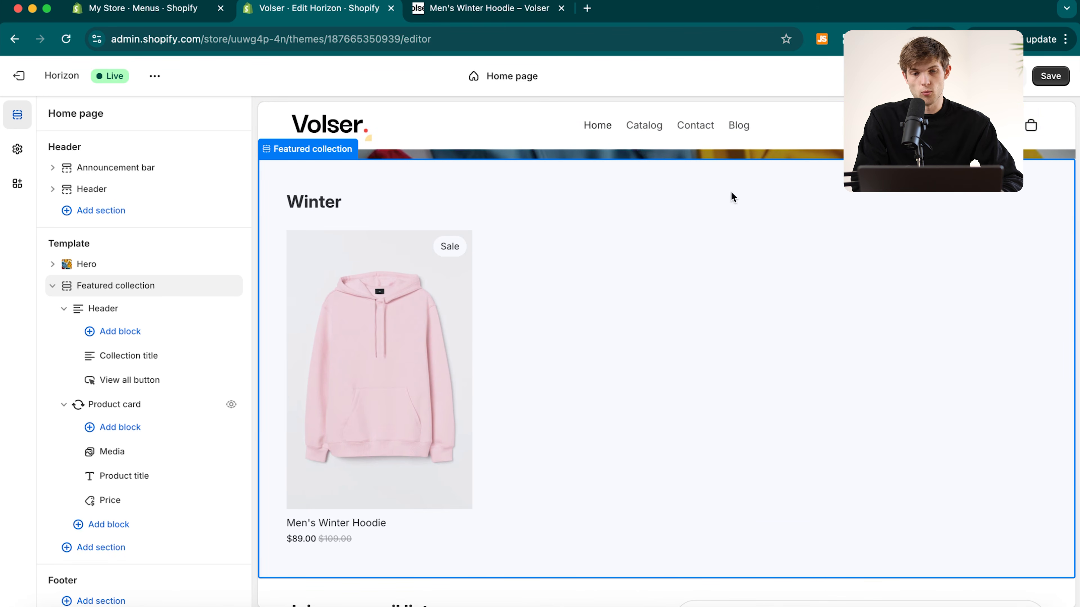
scroll(689, 363, up, 5)
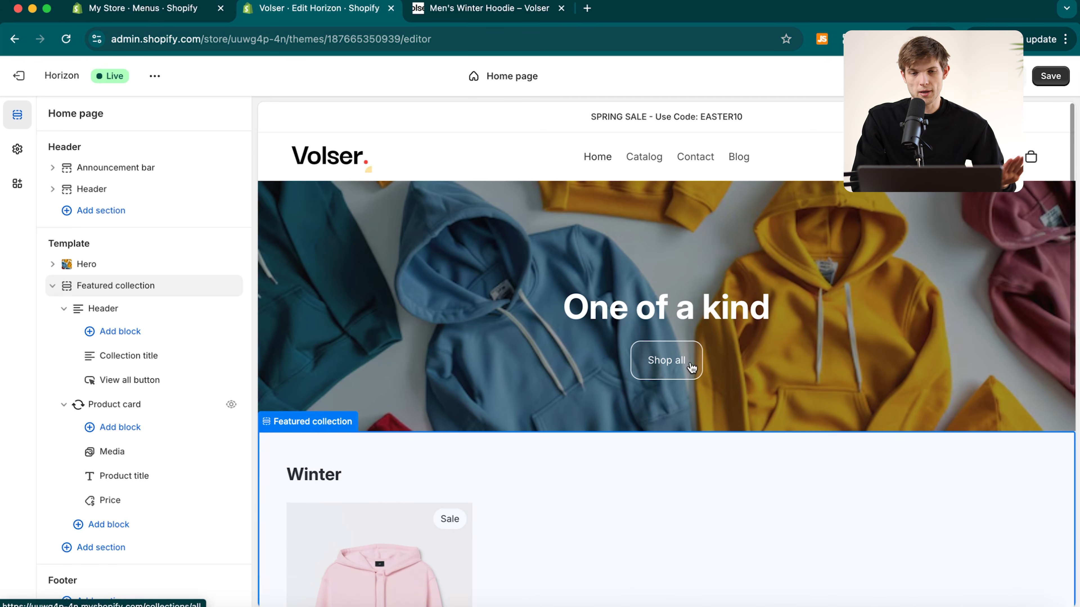
scroll(472, 417, down, 4)
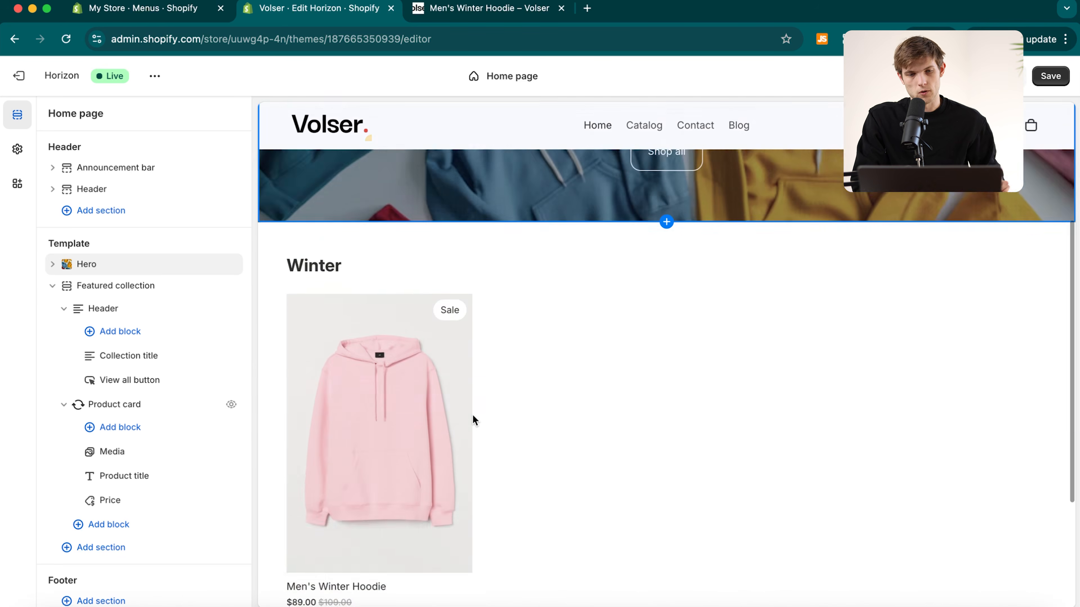
click(644, 410)
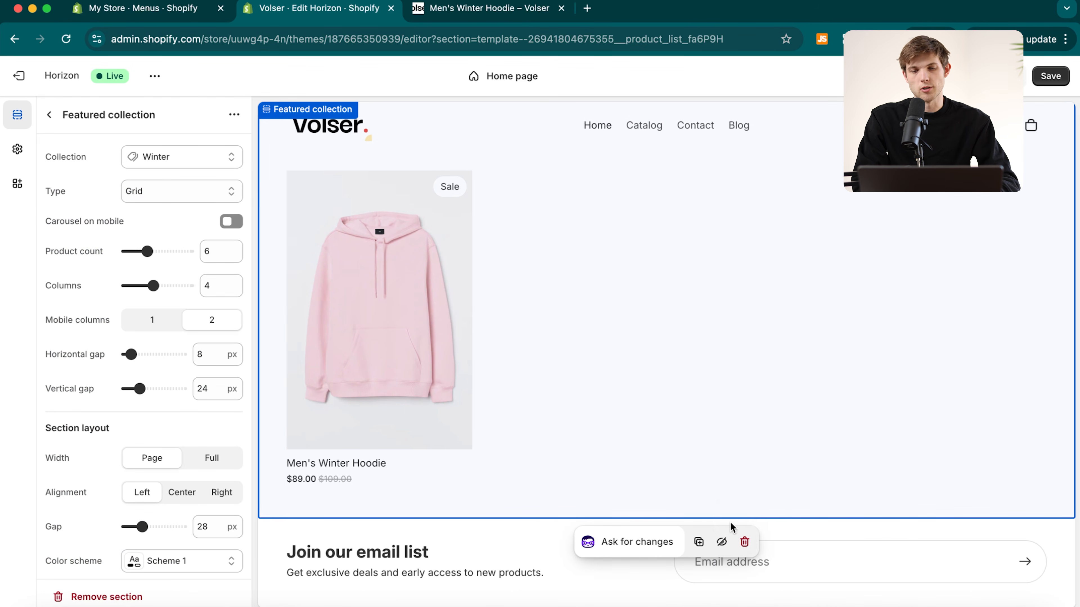
scroll(714, 357, down, 2)
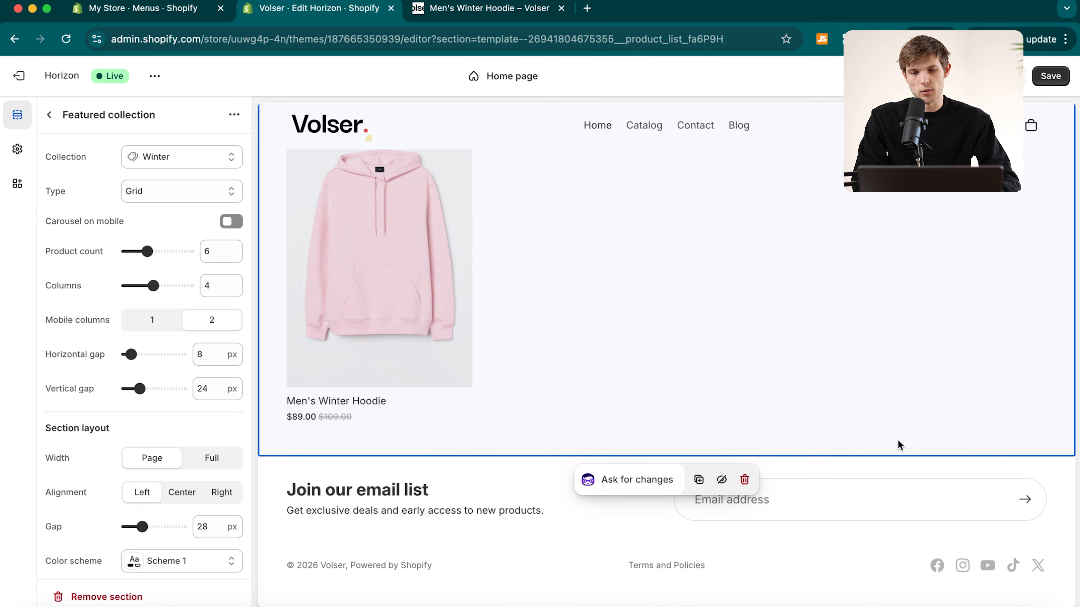
click(917, 466)
click(698, 410)
click(927, 442)
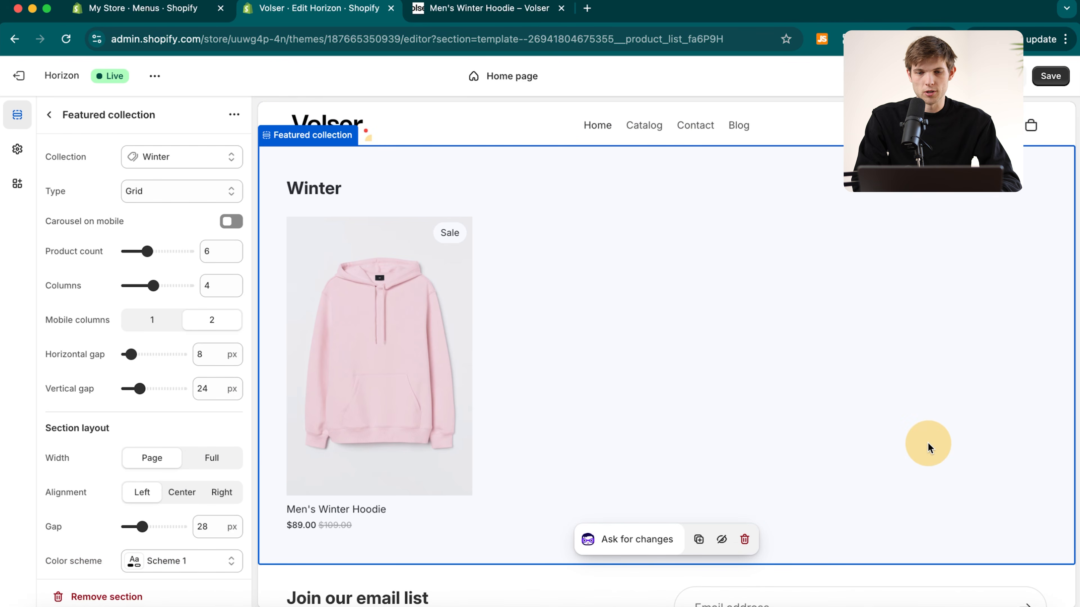
- Add an FAQ section to the home page template between the Winter featured collection and the footer
mouse_move(665, 484)
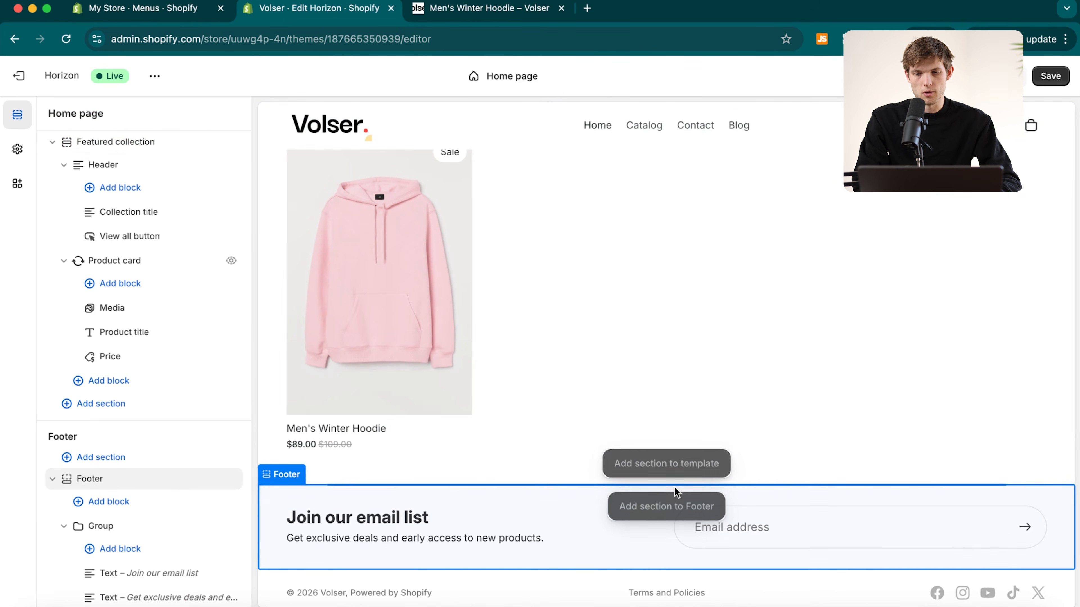
click(659, 467)
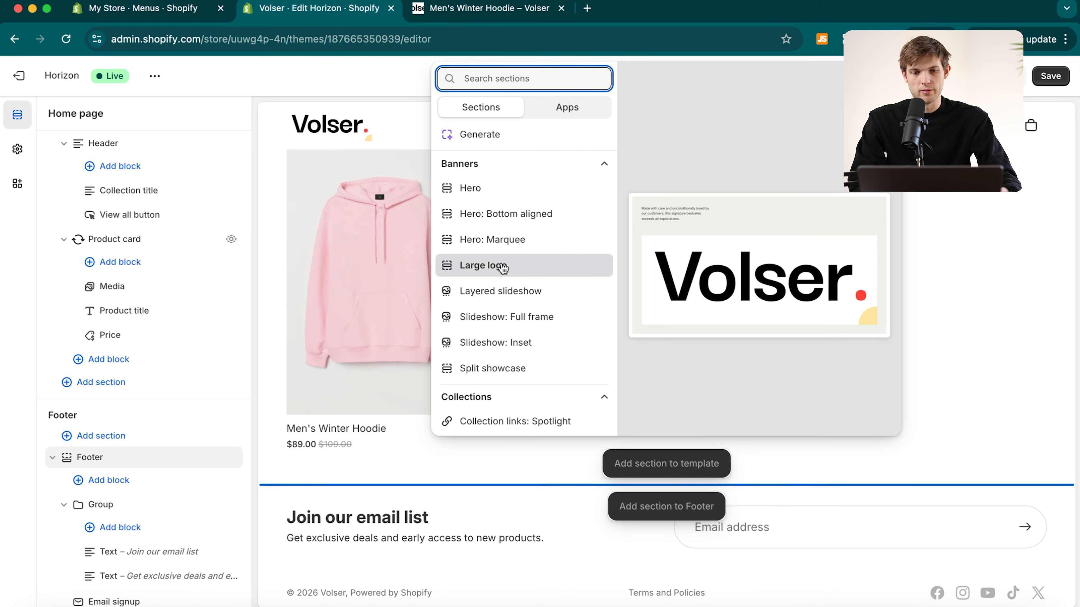
scroll(532, 315, down, 3)
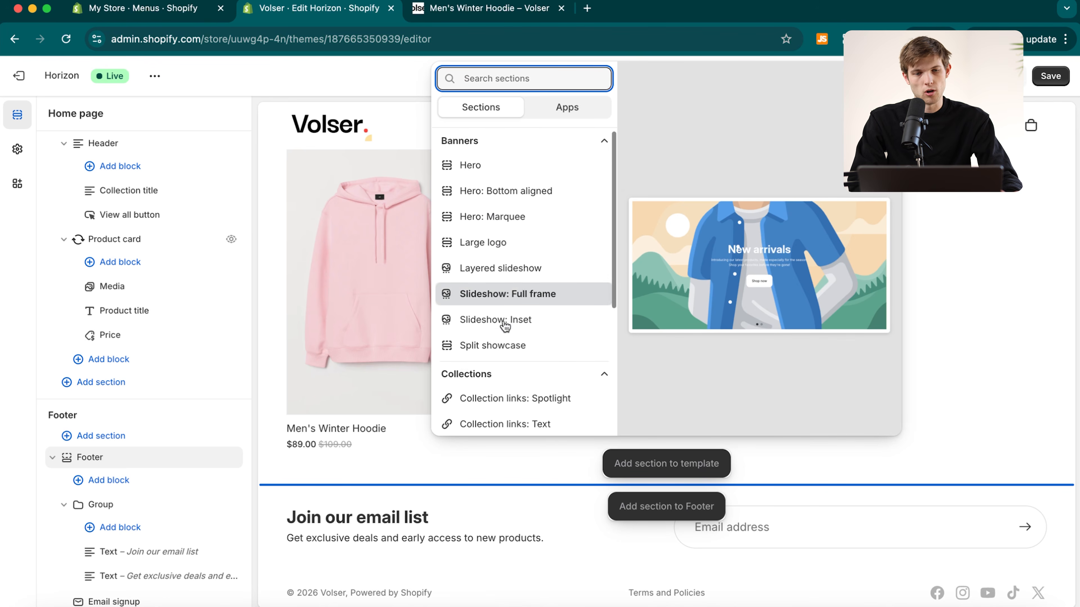
scroll(506, 415, down, 3)
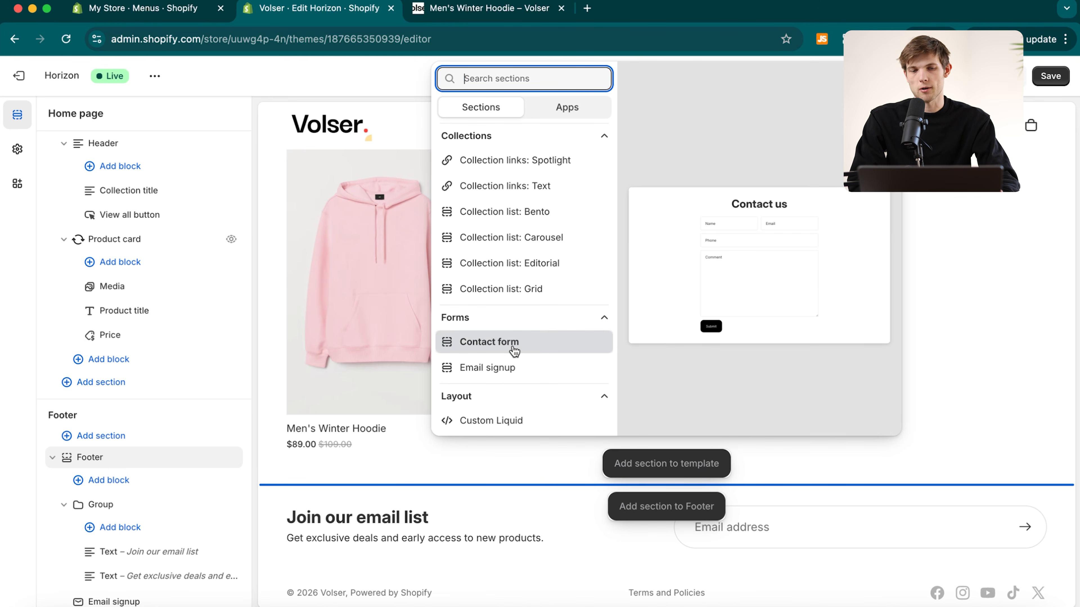
scroll(514, 350, down, 3)
scroll(515, 351, up, 5)
scroll(513, 349, down, 15)
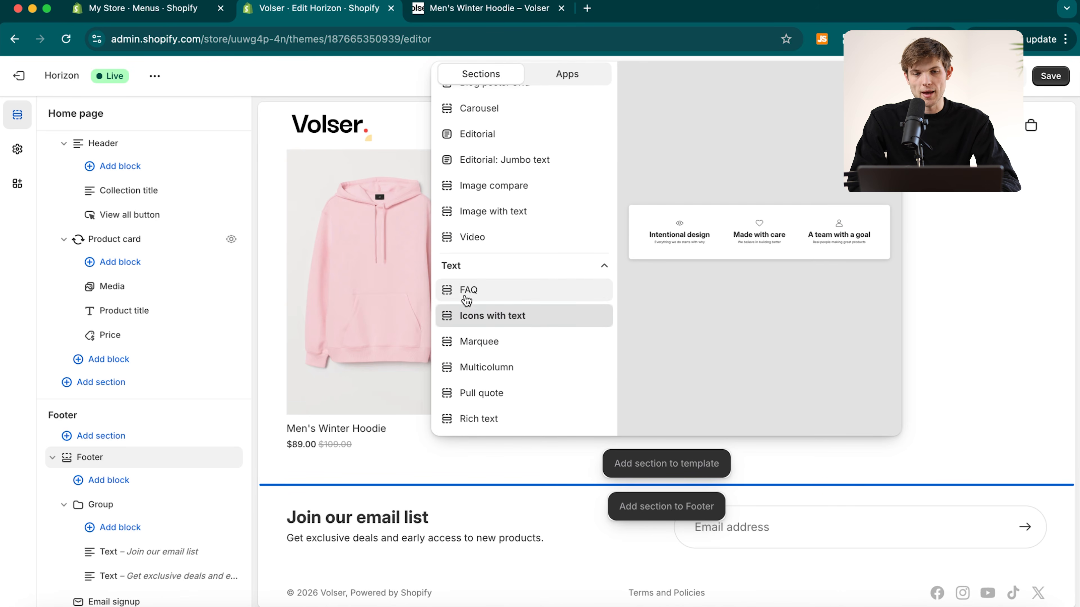
click(492, 293)
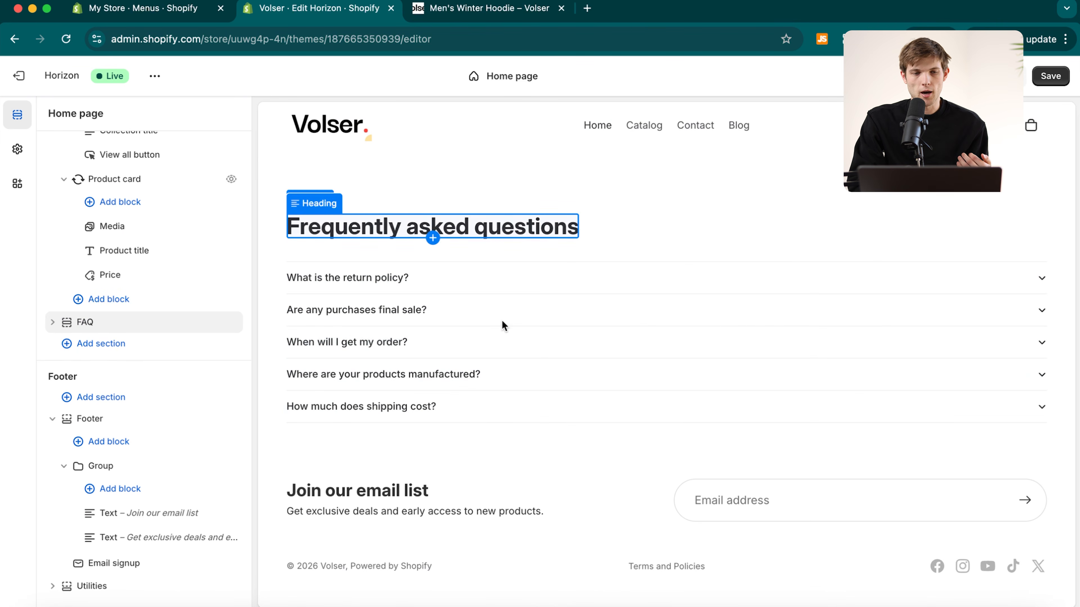
- View the settings of the FAQ section, its return policy question and the footer's email list heading
click(676, 236)
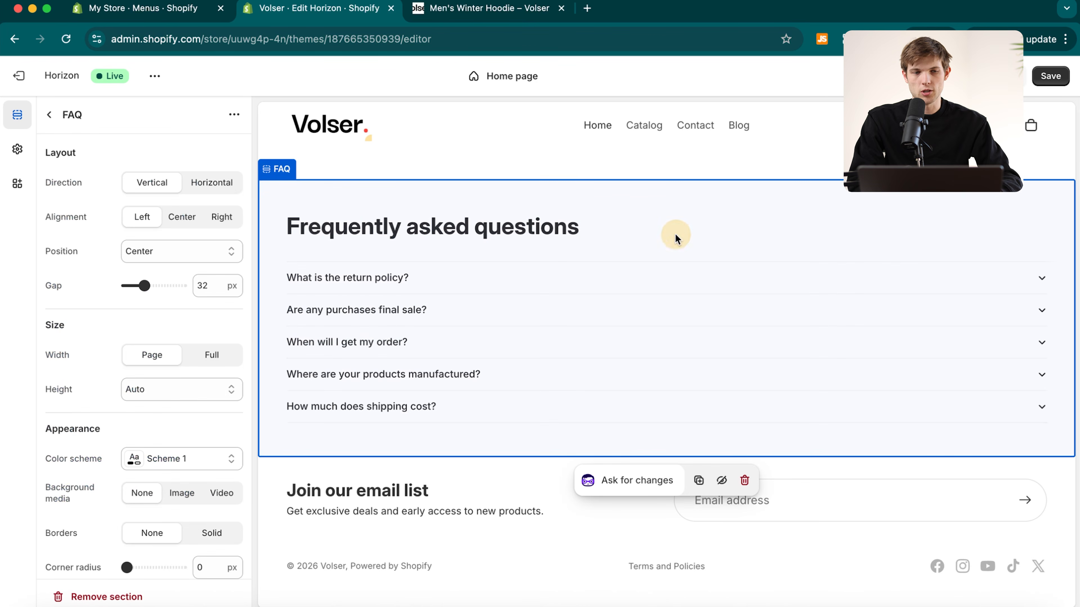
click(400, 279)
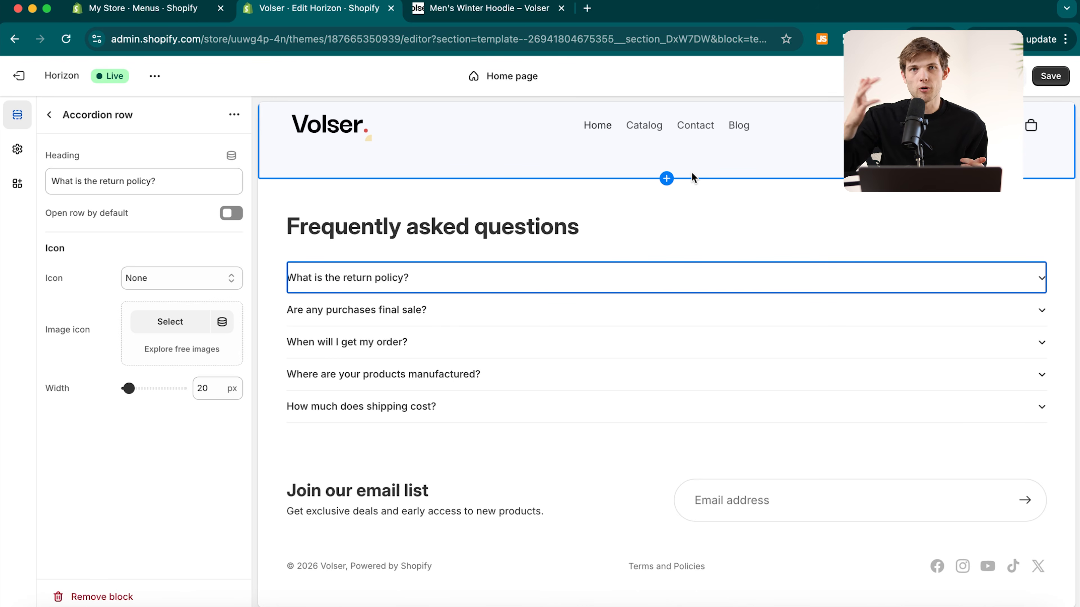
click(587, 464)
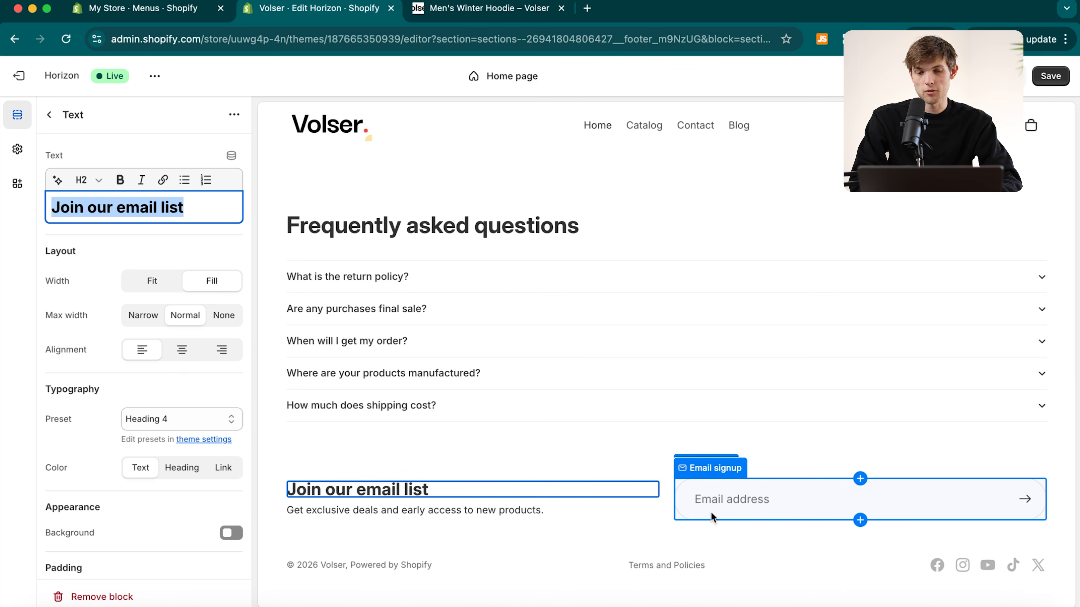
- Hide the "Powered by Shopify" text in the footer's copyright block
click(550, 584)
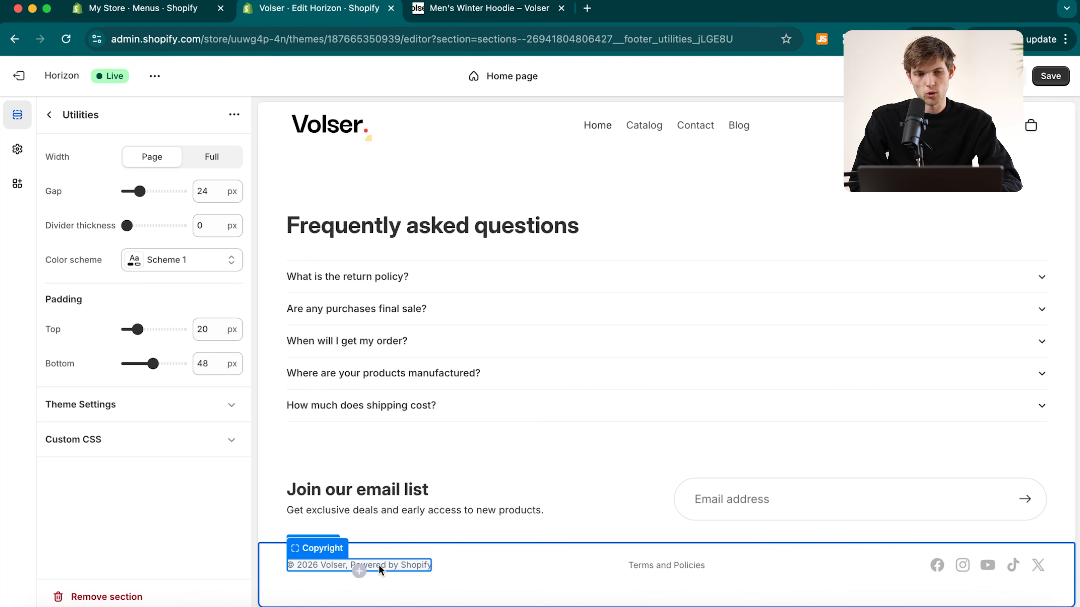
click(391, 566)
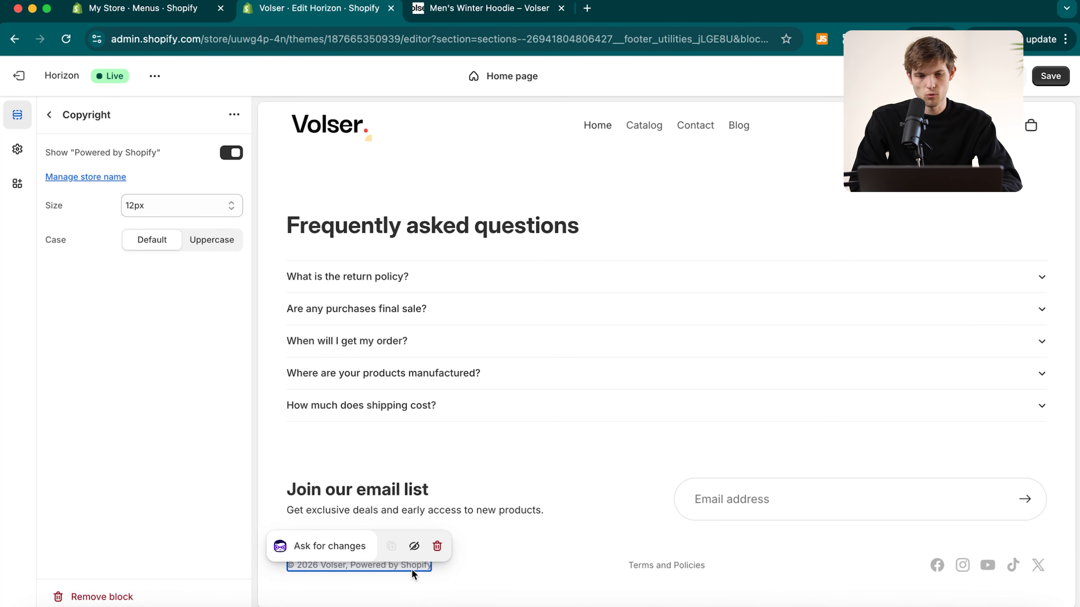
click(233, 154)
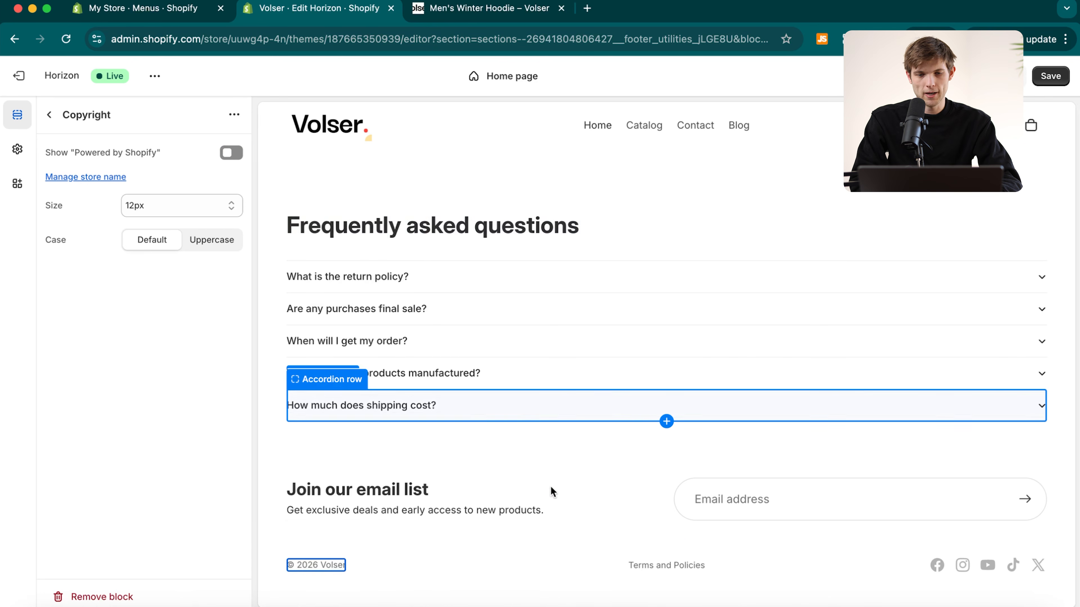
- Open the footer's social media links block and look through its link fields for each platform
click(966, 567)
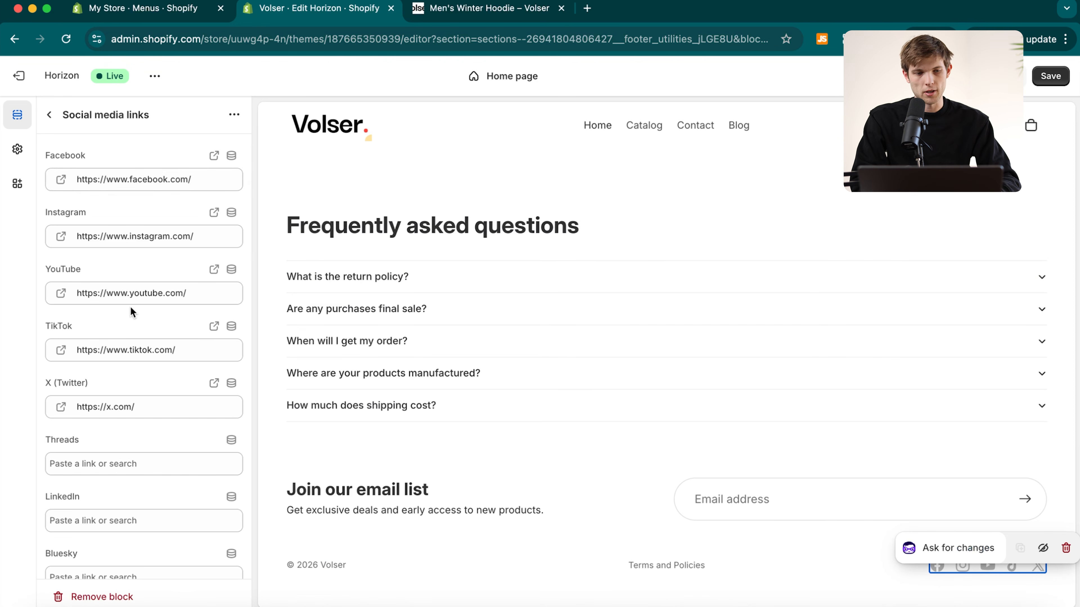
scroll(130, 311, down, 7)
scroll(147, 377, up, 7)
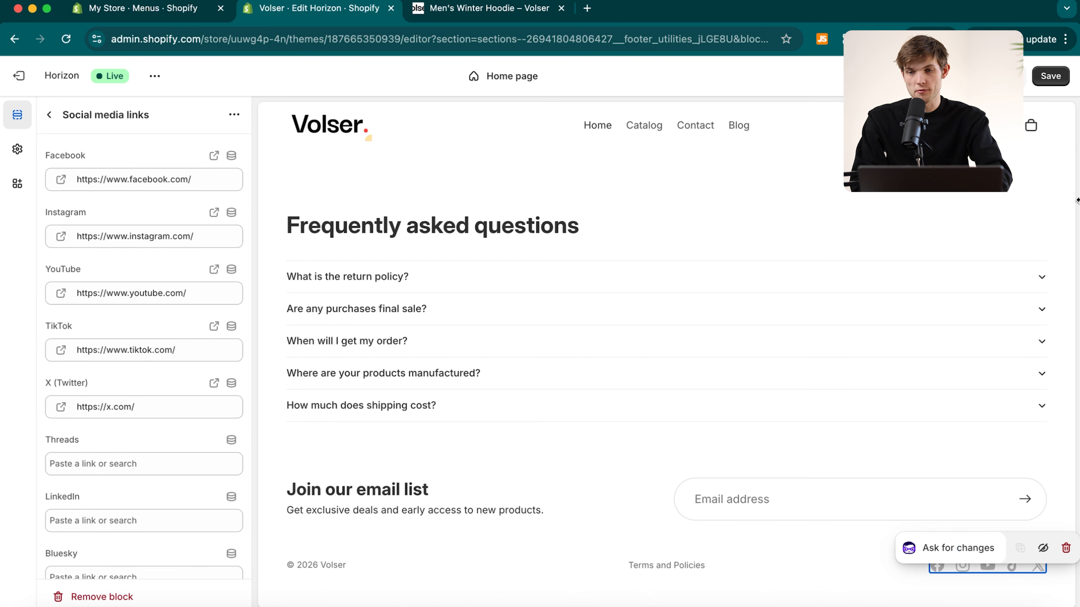
- Save the home page changes and exit the theme editor
click(1050, 76)
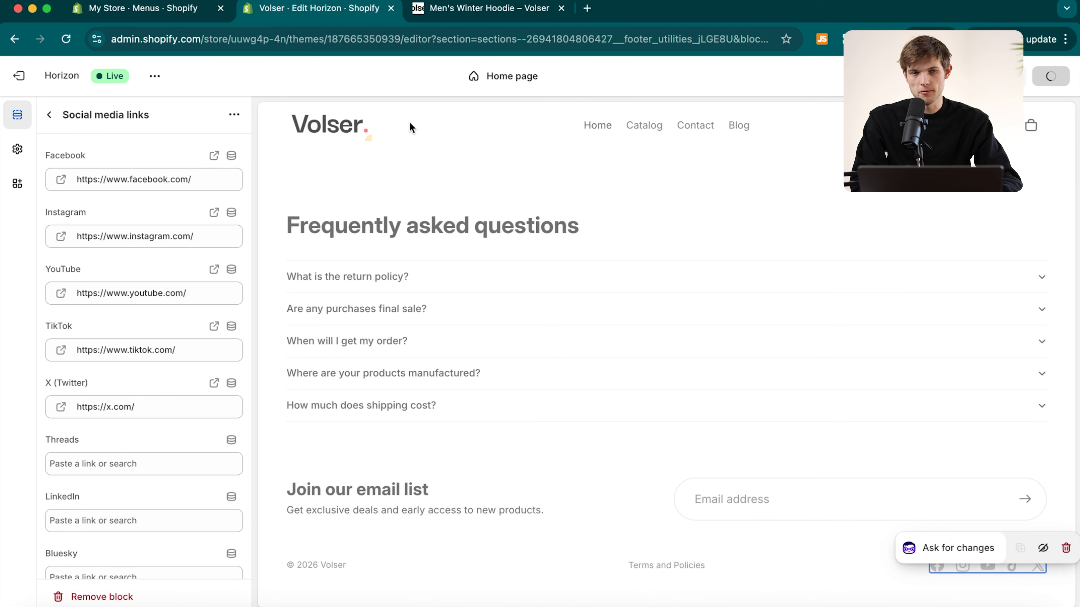
click(23, 76)
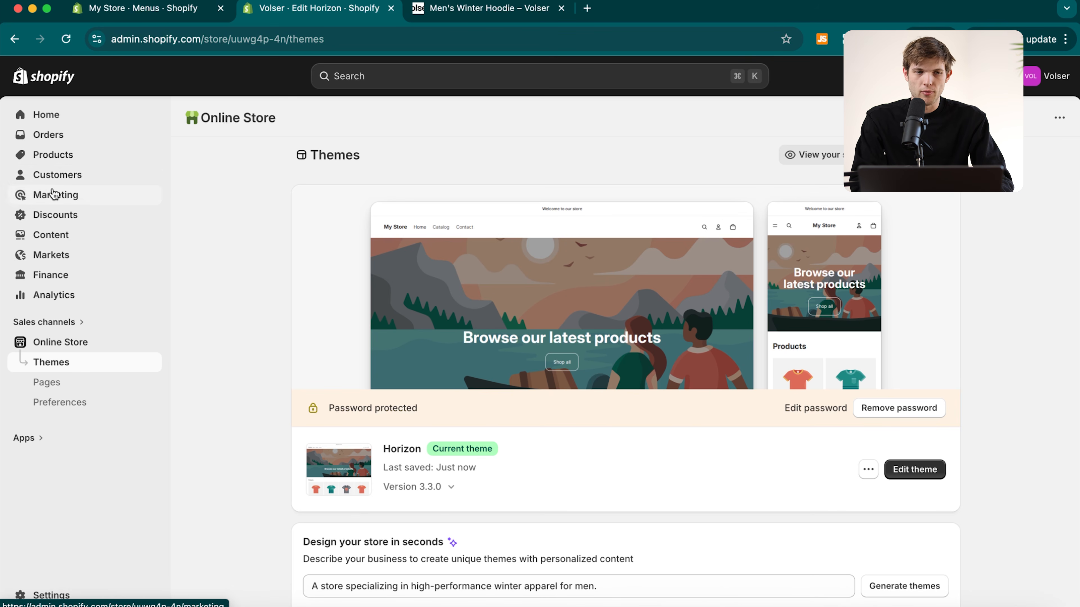
- View the store's Customers, Marketing and Discounts pages in the admin
click(52, 179)
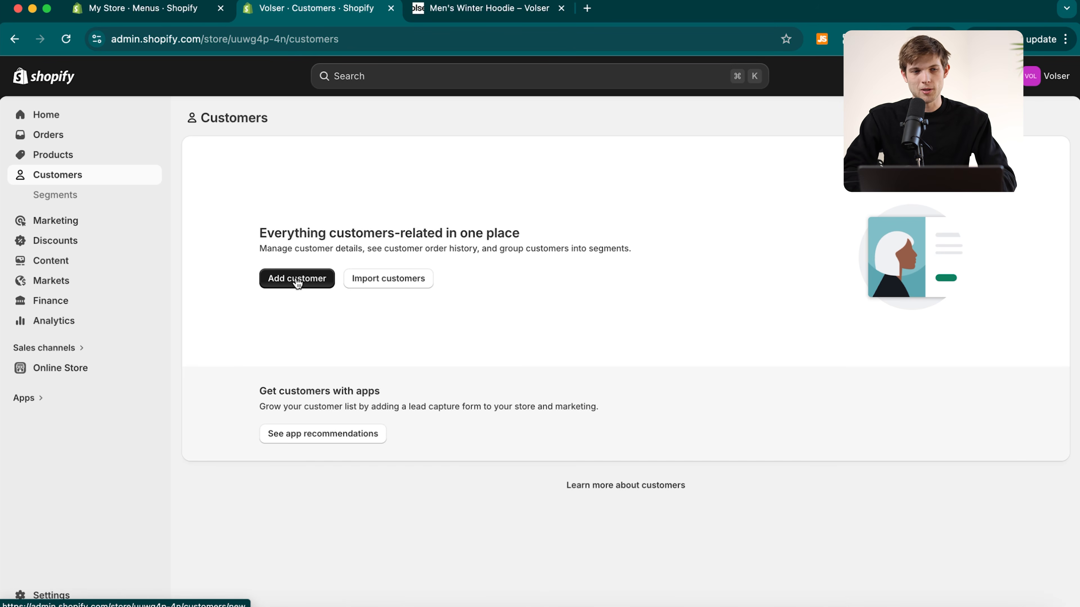
click(85, 221)
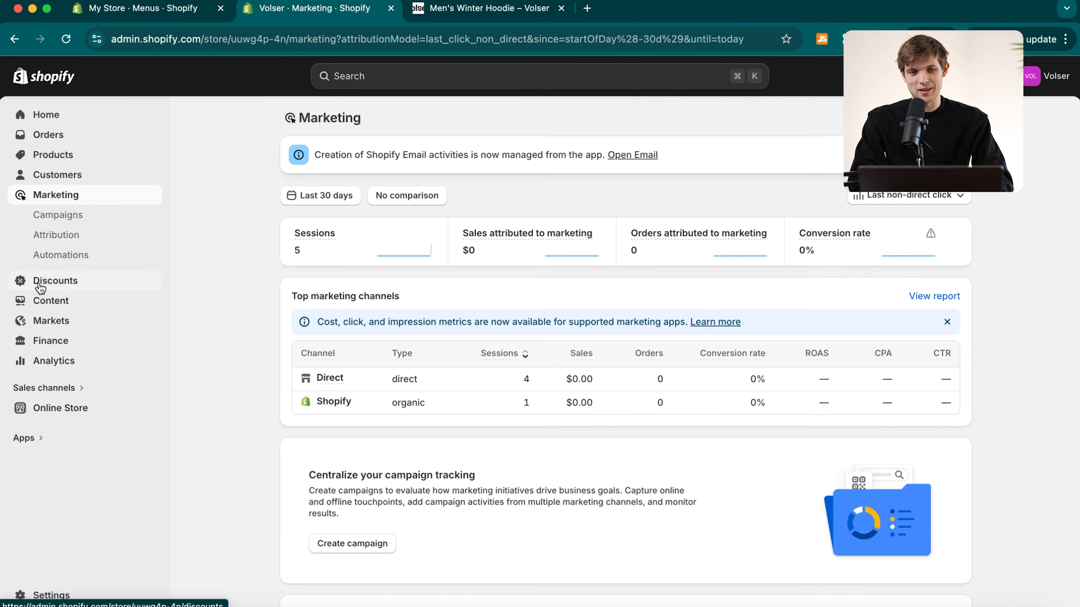
click(40, 283)
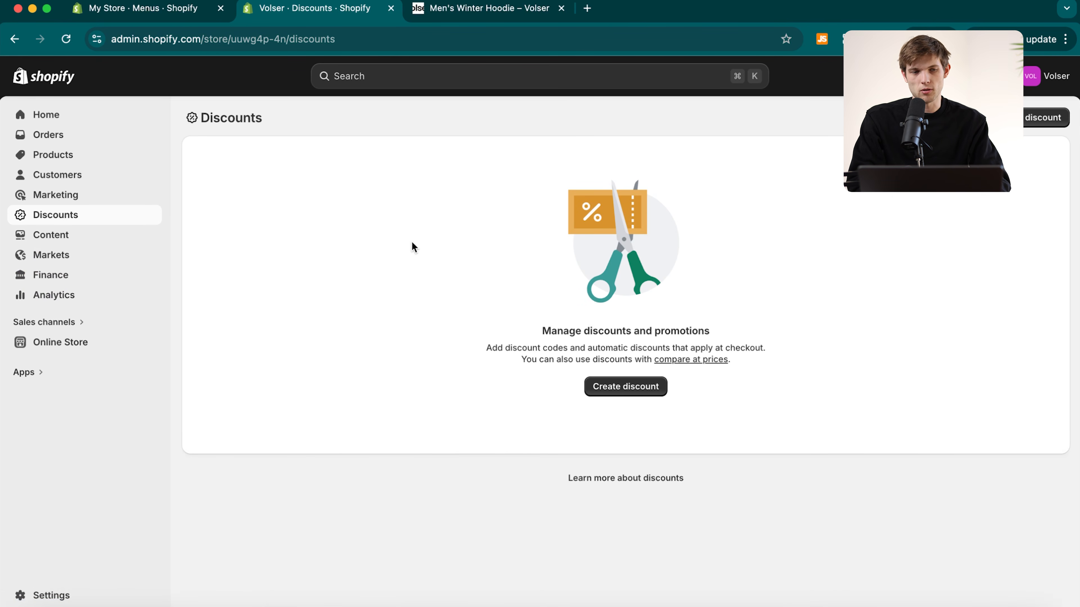
- Look through the store's content pages: Metaobjects, Files, Menus and Blog posts
click(75, 237)
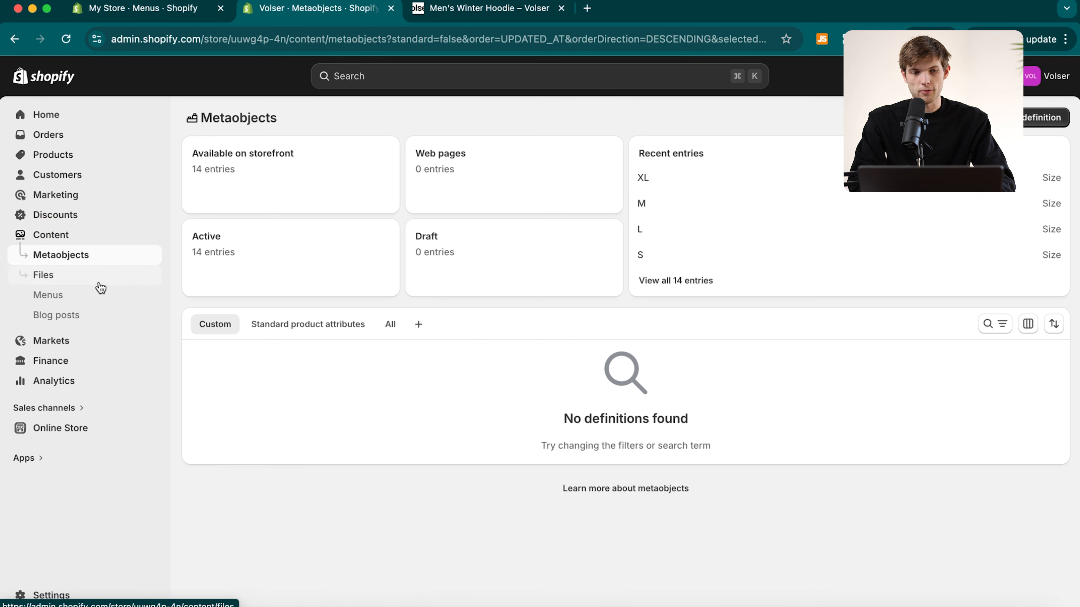
click(43, 276)
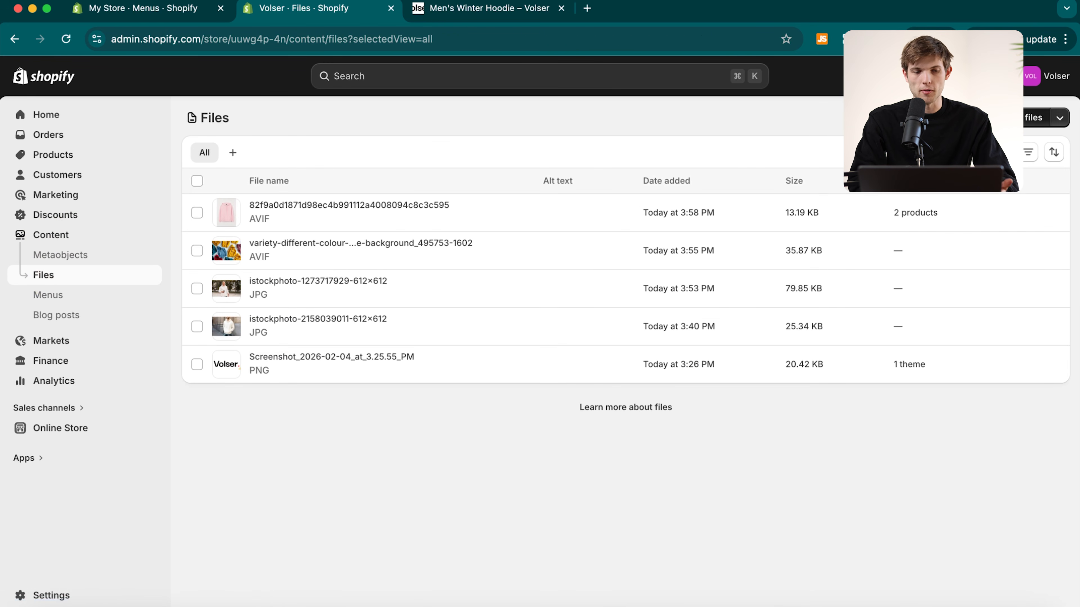
click(48, 294)
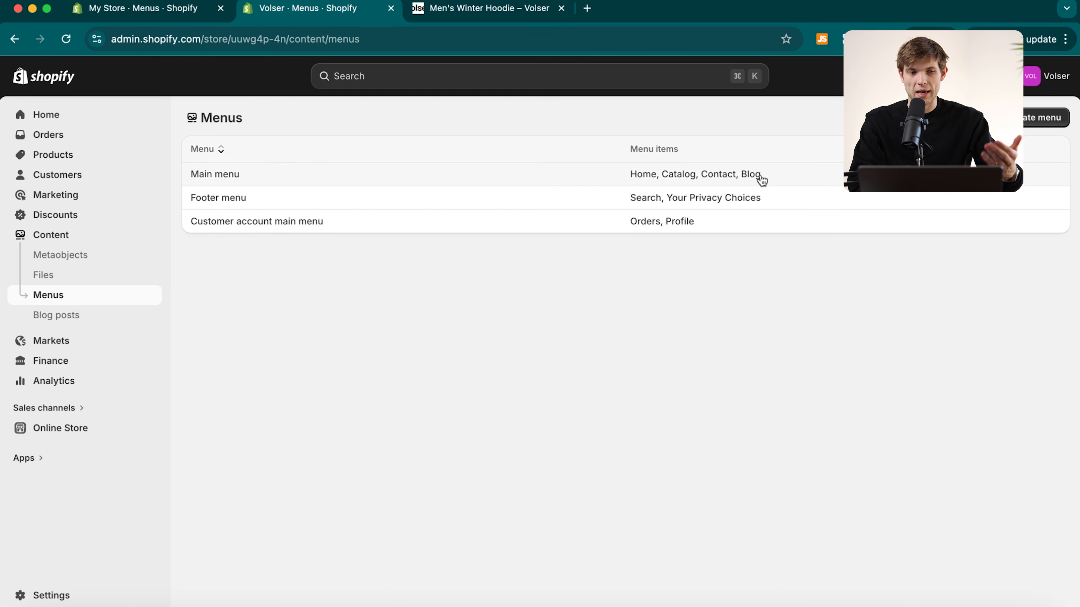
click(42, 315)
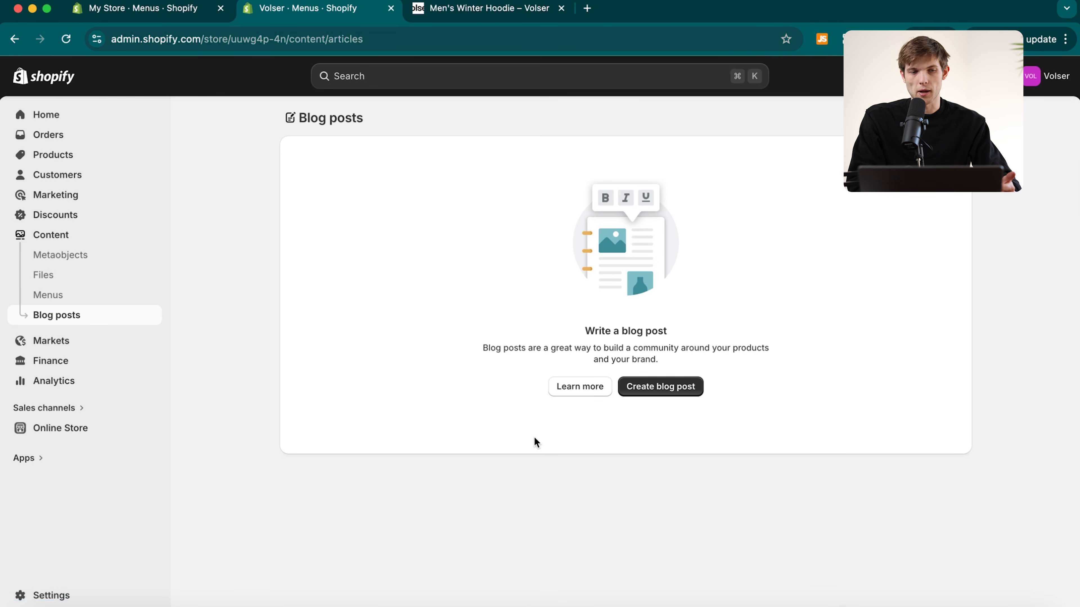
- View the store's Markets and Finance pages in the admin
click(50, 343)
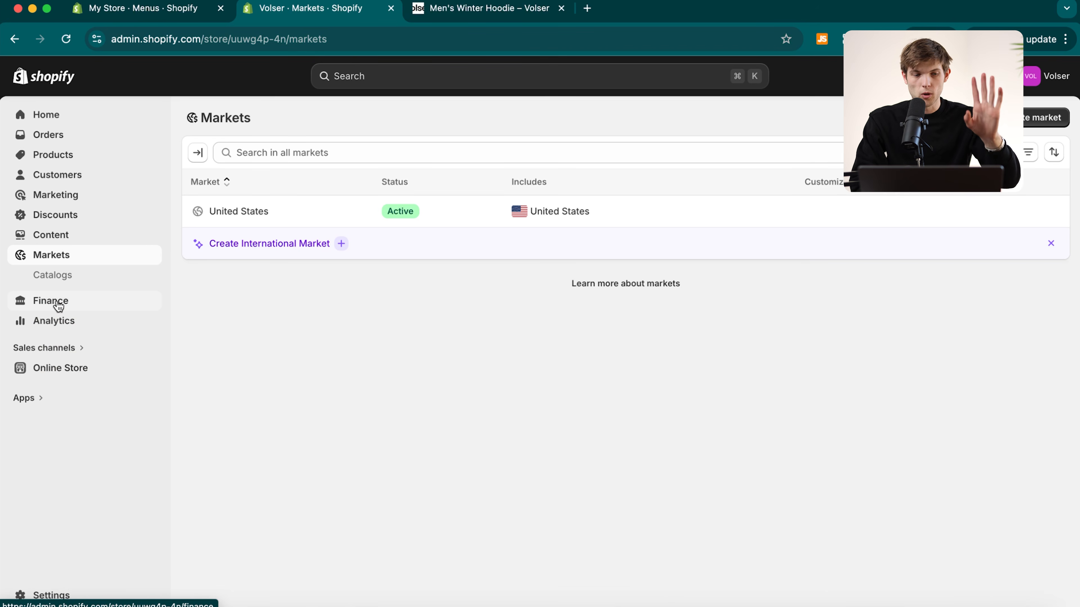
click(53, 303)
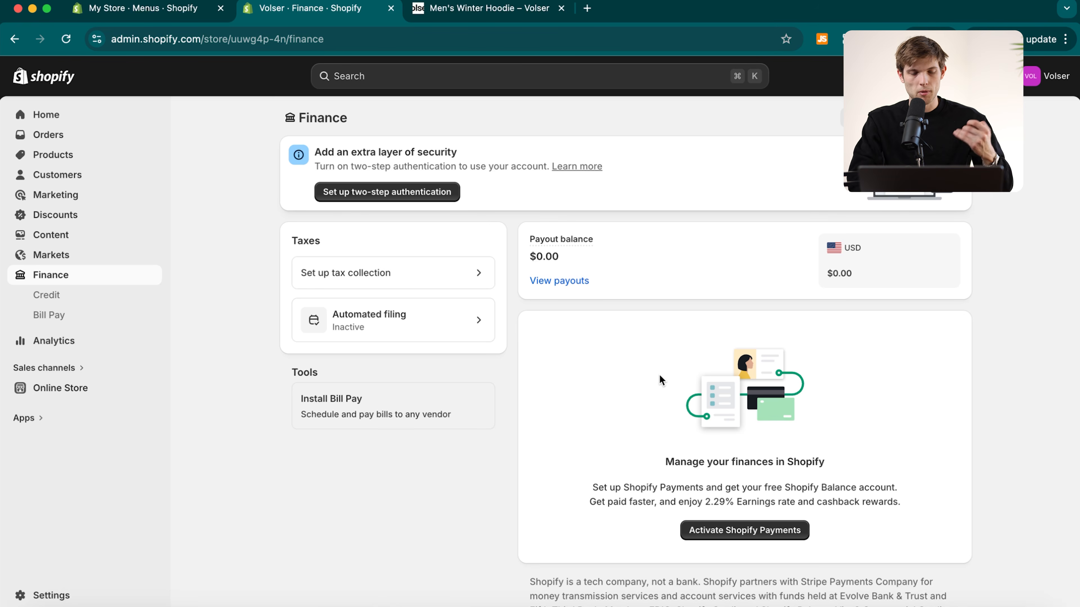
key(ctrl+s)
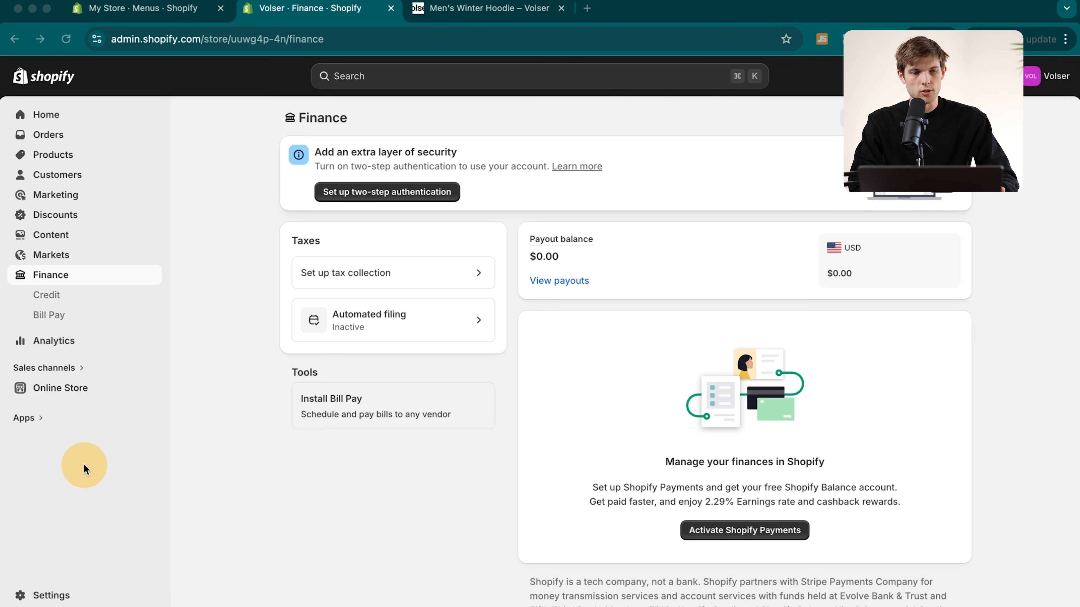
- Open the store settings and view the Payments options
click(39, 595)
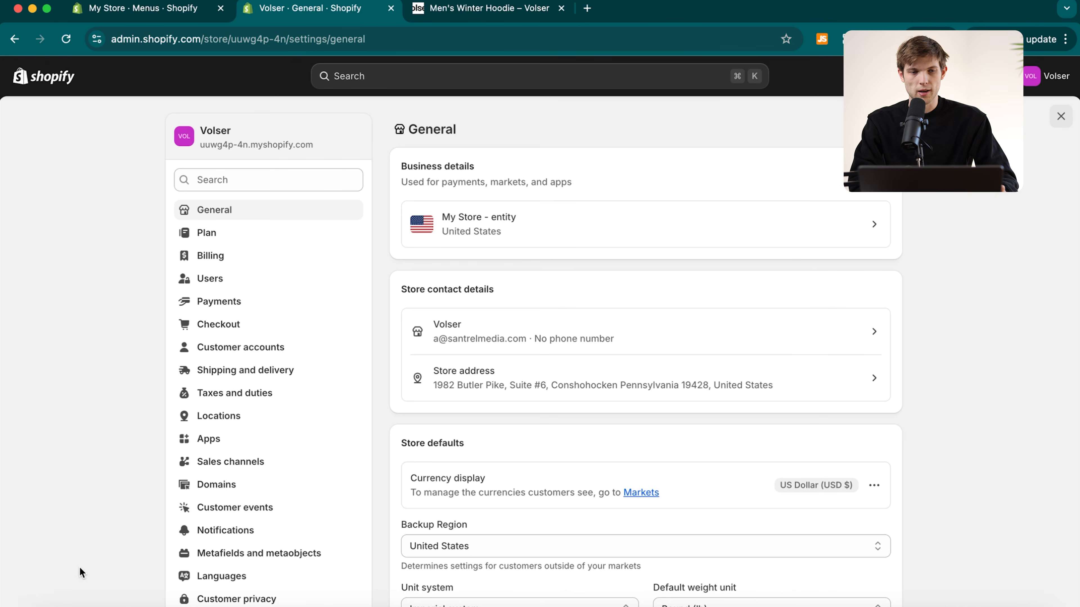
click(232, 303)
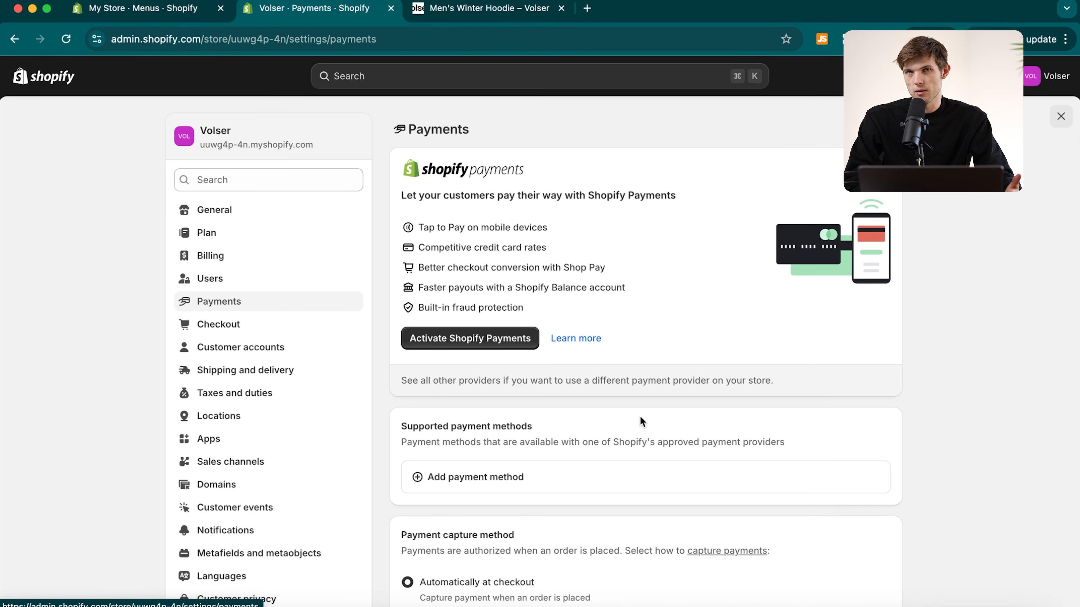
- Start adding a payment method in the Payments settings and search for PayPal
scroll(510, 387, down, 3)
scroll(508, 398, down, 1)
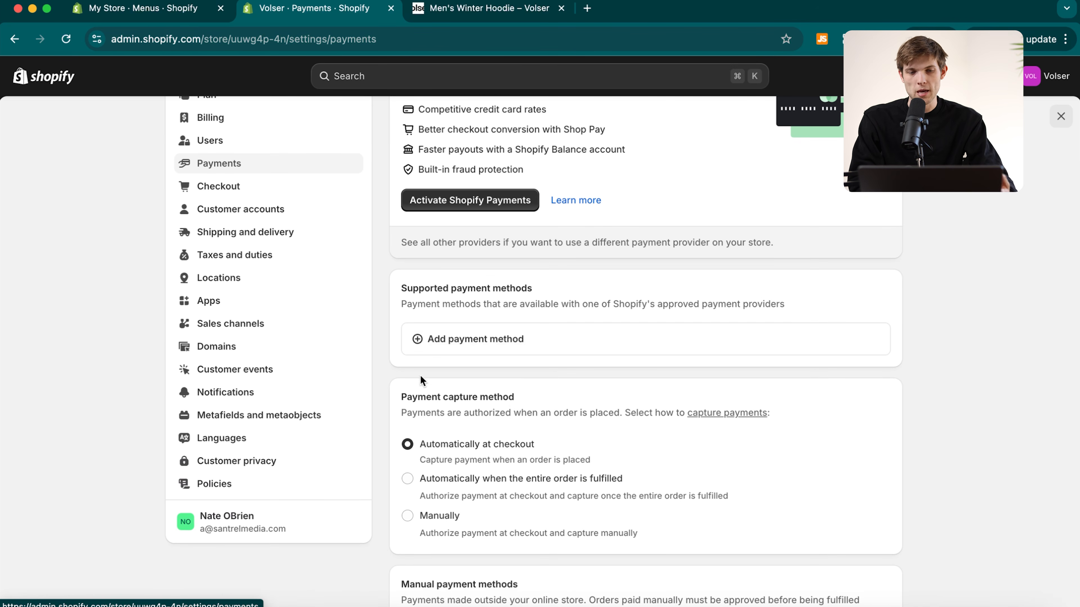
click(489, 348)
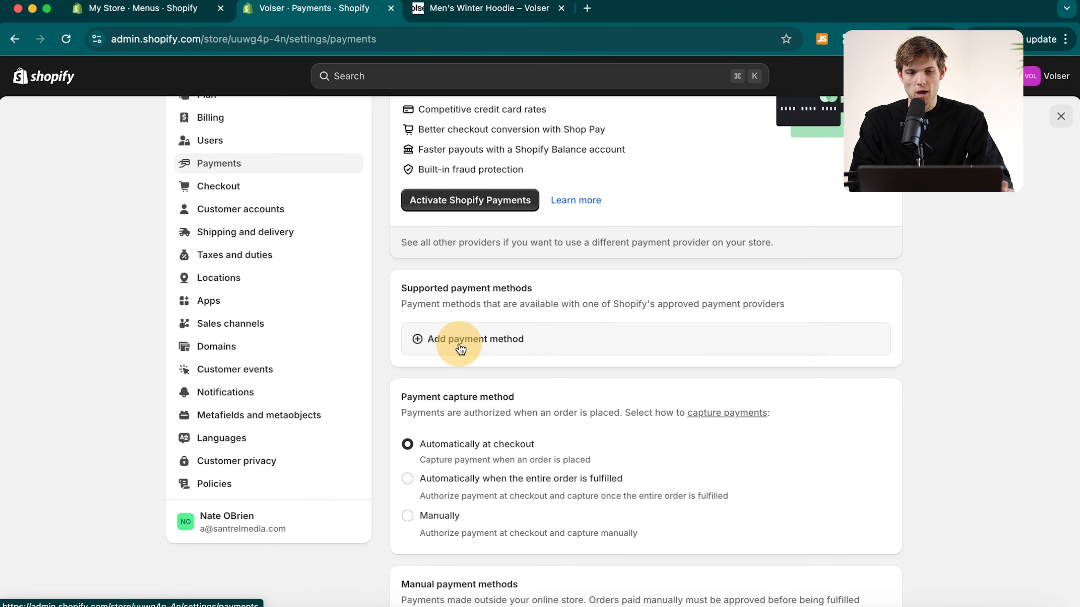
click(526, 195)
text(paypla)
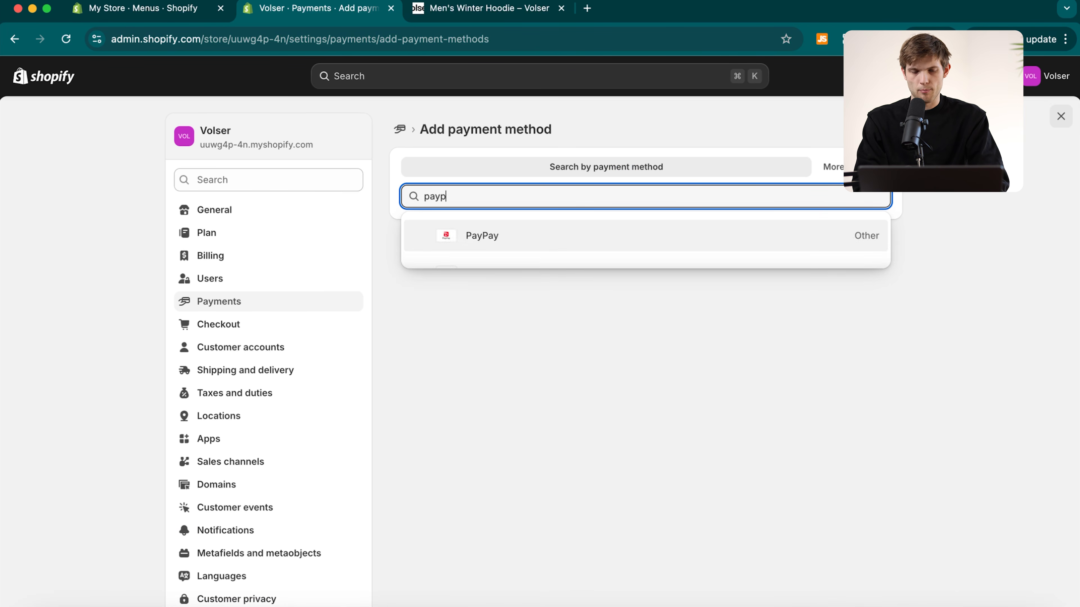
key(BackSpace)
key(BackSpace)
text(al)
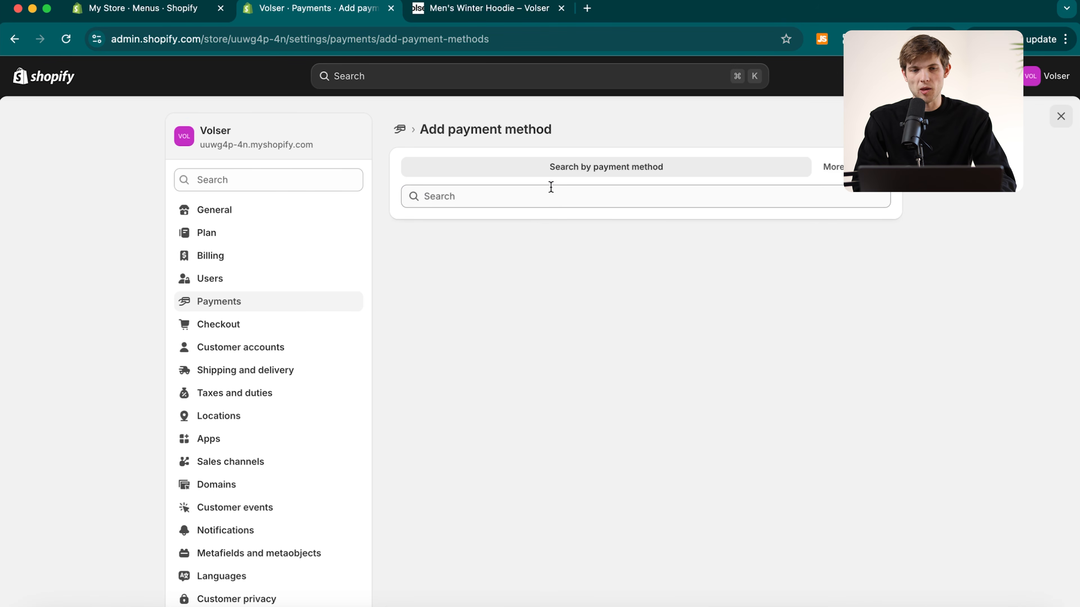
- Search the payment methods for "after" and select Afterpay to list its providers
click(543, 196)
text(after)
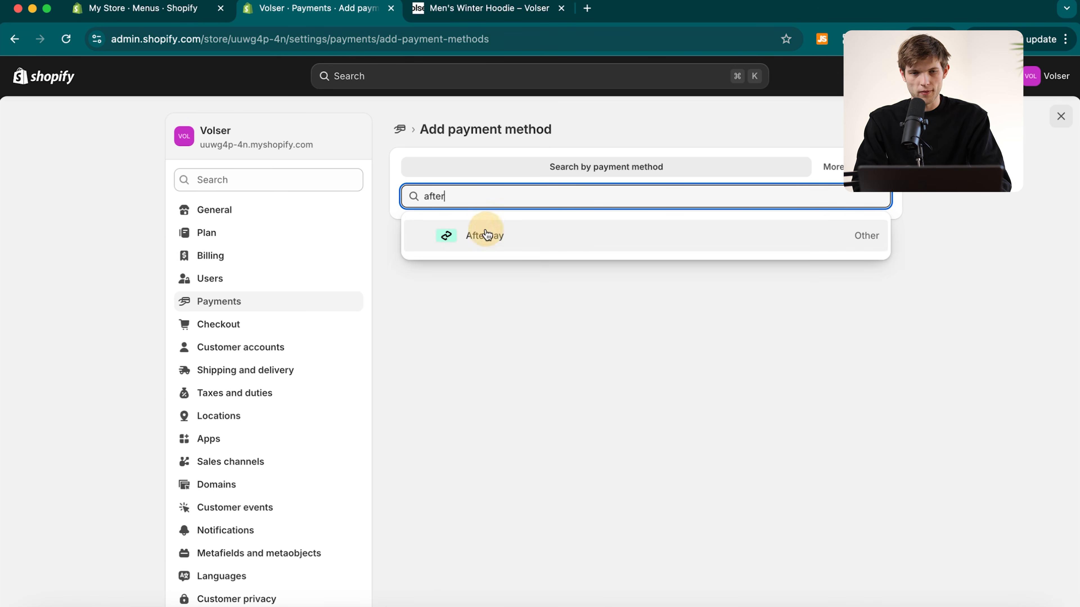
click(485, 236)
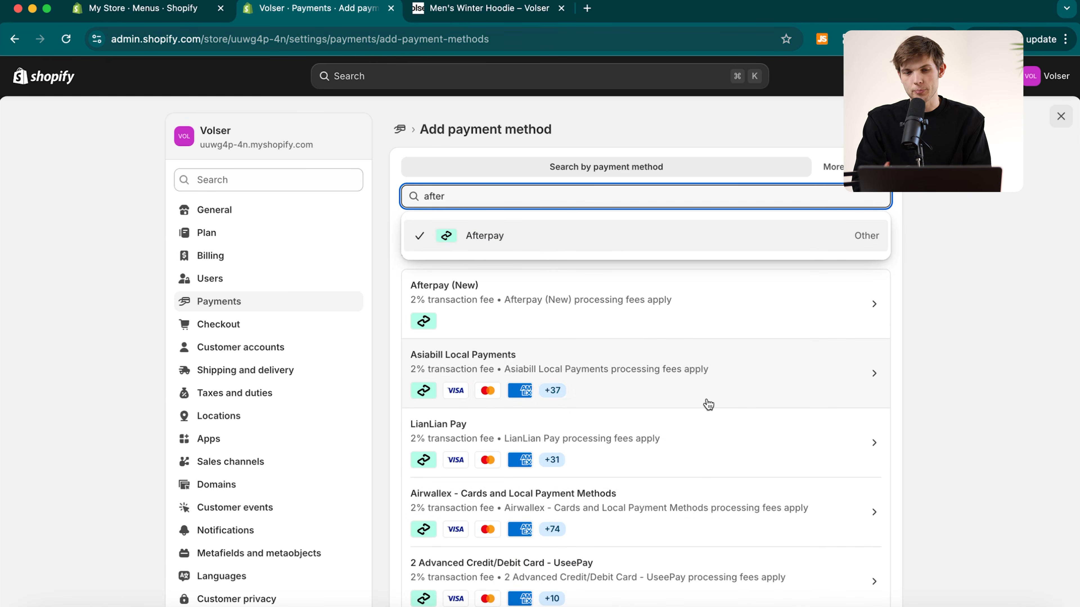
click(931, 269)
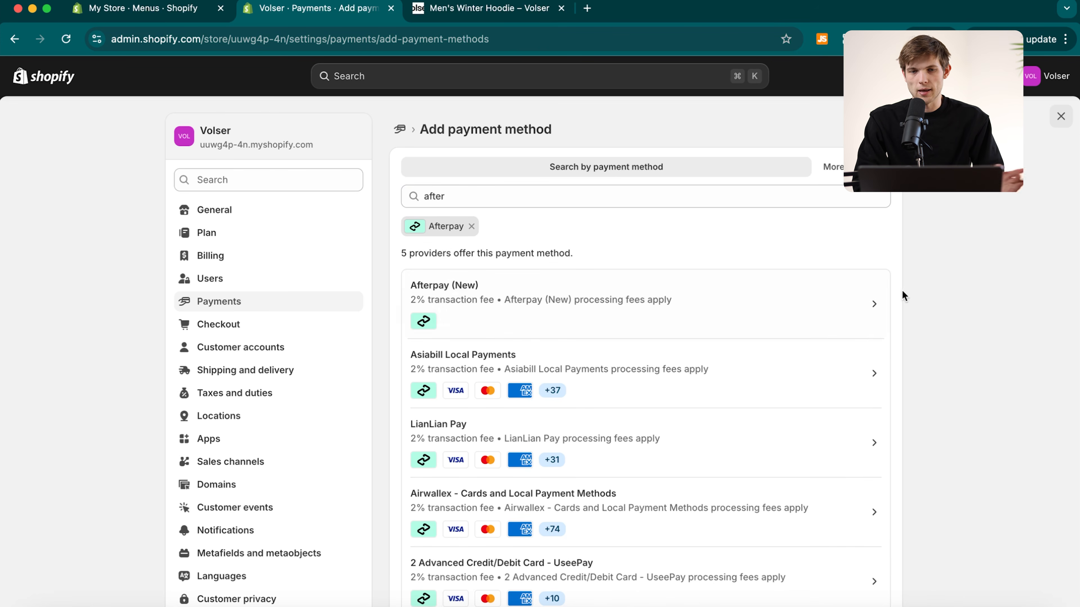
- Replace the payment method search with "doge" and add Dogecoin to the selected payment methods
click(721, 198)
key(BackSpace)
key(BackSpace)
key(BackSpace)
key(BackSpace)
key(BackSpace)
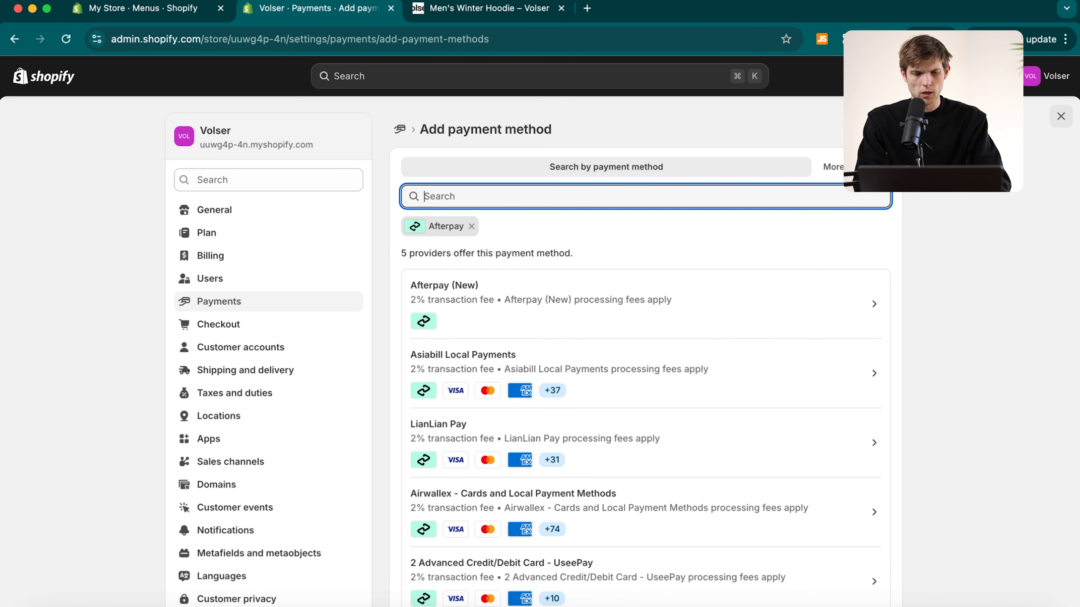
text(doge)
click(636, 245)
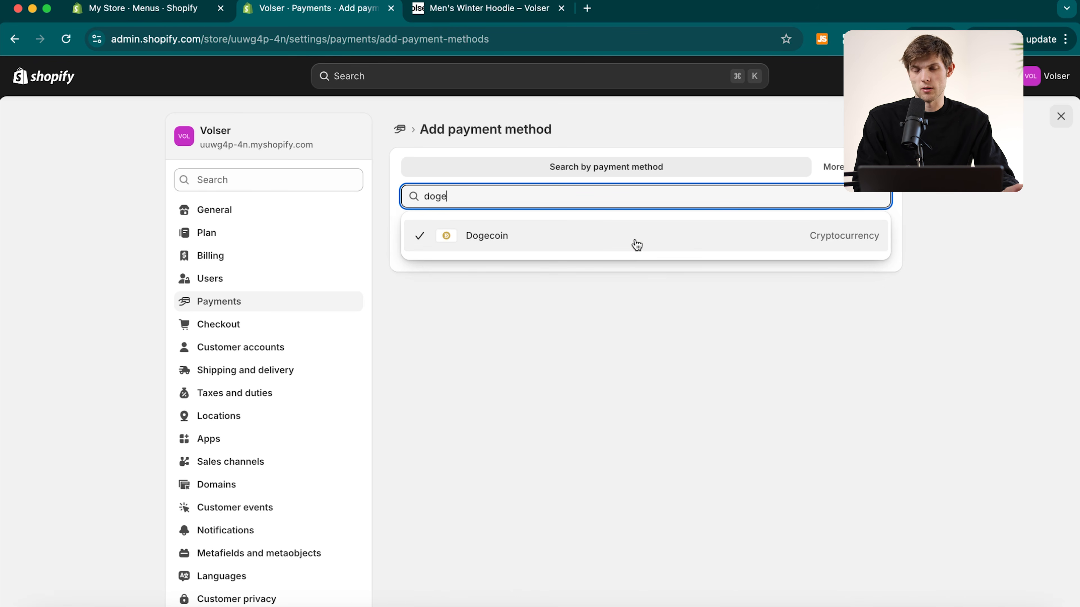
click(558, 369)
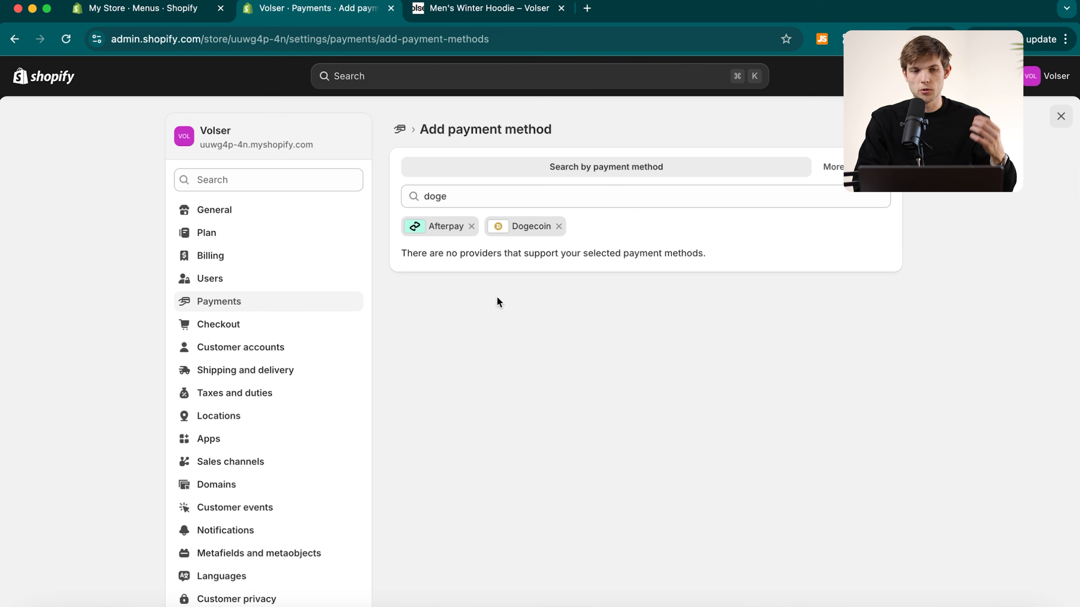
- Open the Shipping and delivery settings, view the preferred carriers, and return to the shipping overview
click(258, 376)
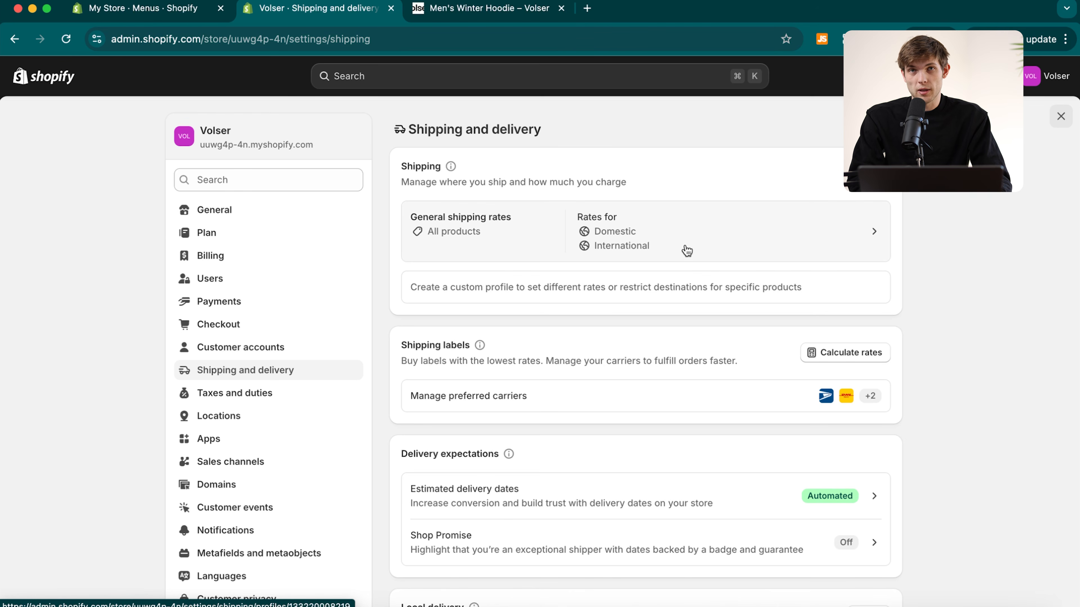
scroll(662, 167, down, 3)
scroll(662, 166, down, 3)
click(735, 273)
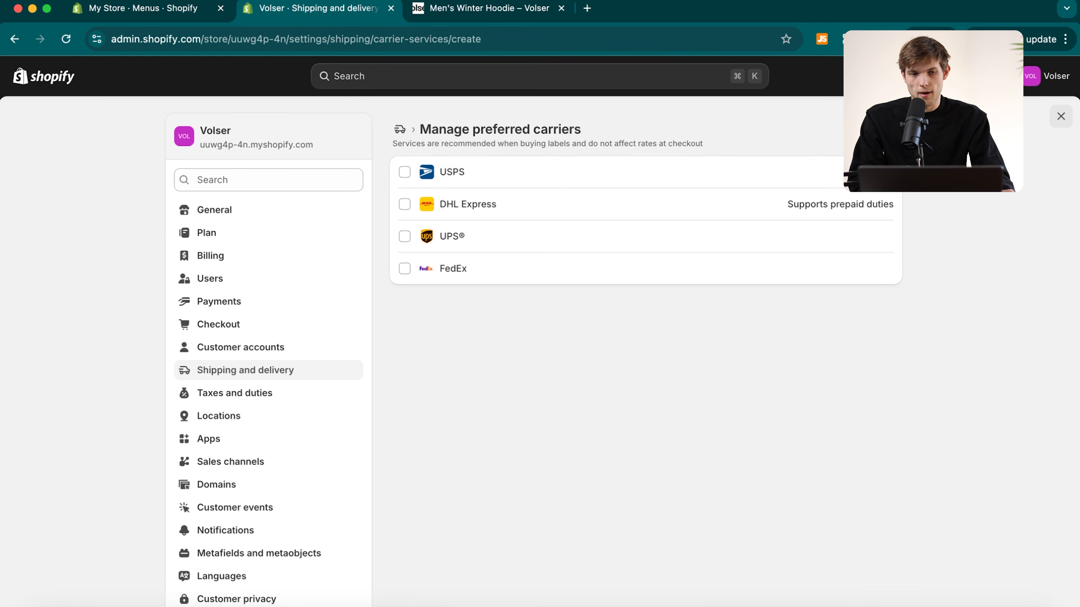
click(400, 129)
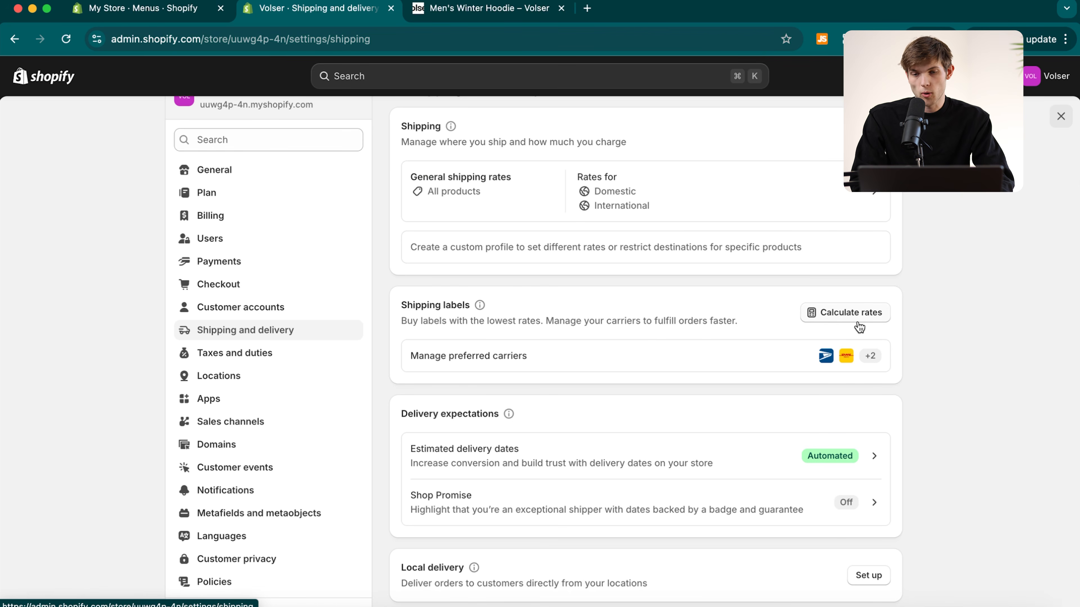
- Calculate discounted shipping rates for the sample box to a suggested US destination address, and close the calculator
click(840, 317)
click(299, 280)
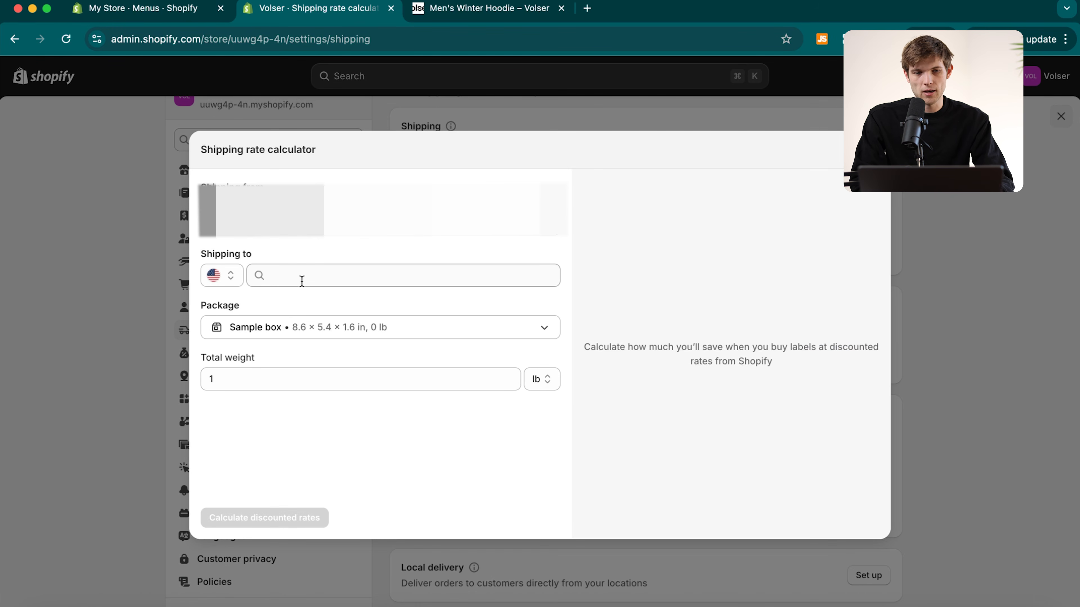
click(301, 281)
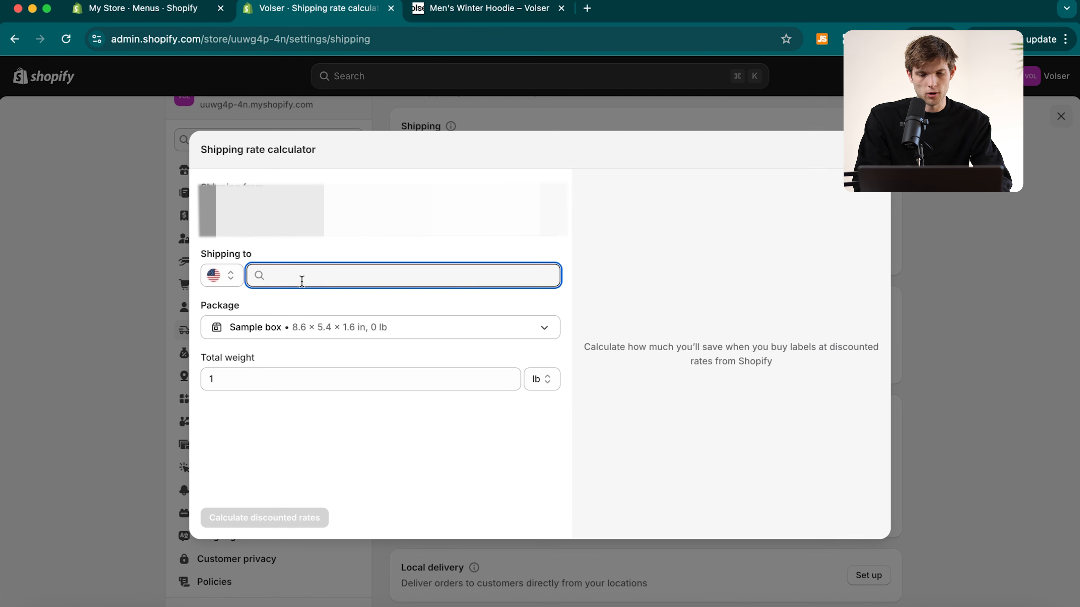
text(10001)
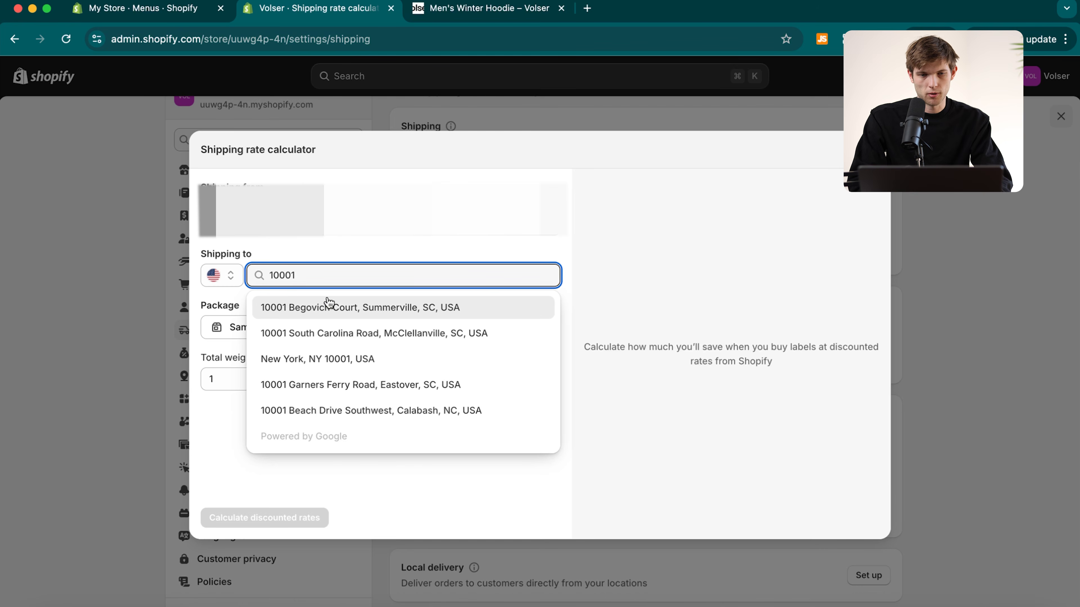
click(330, 331)
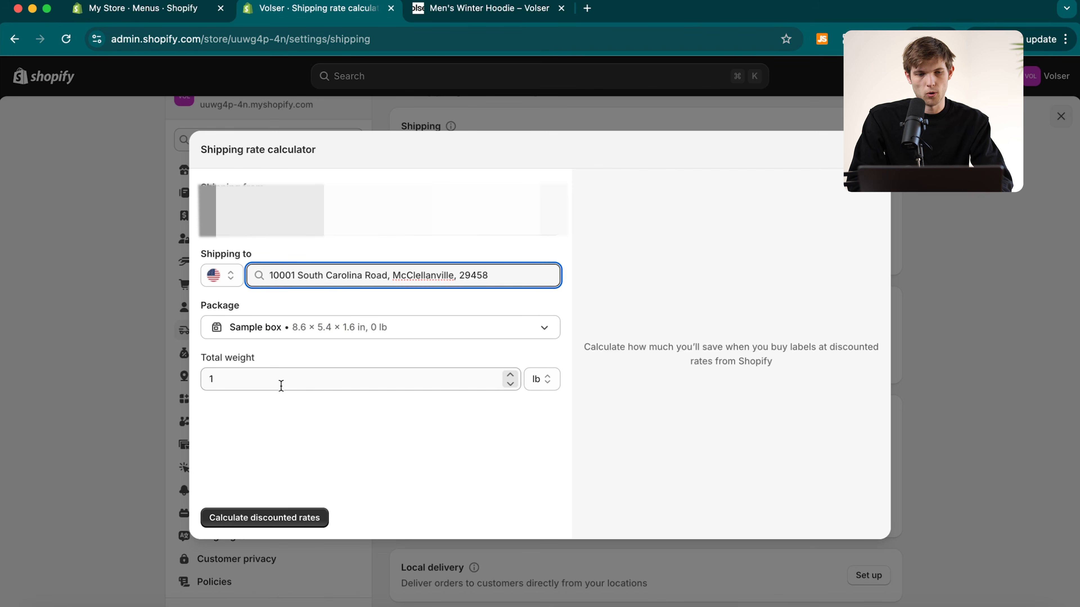
click(260, 519)
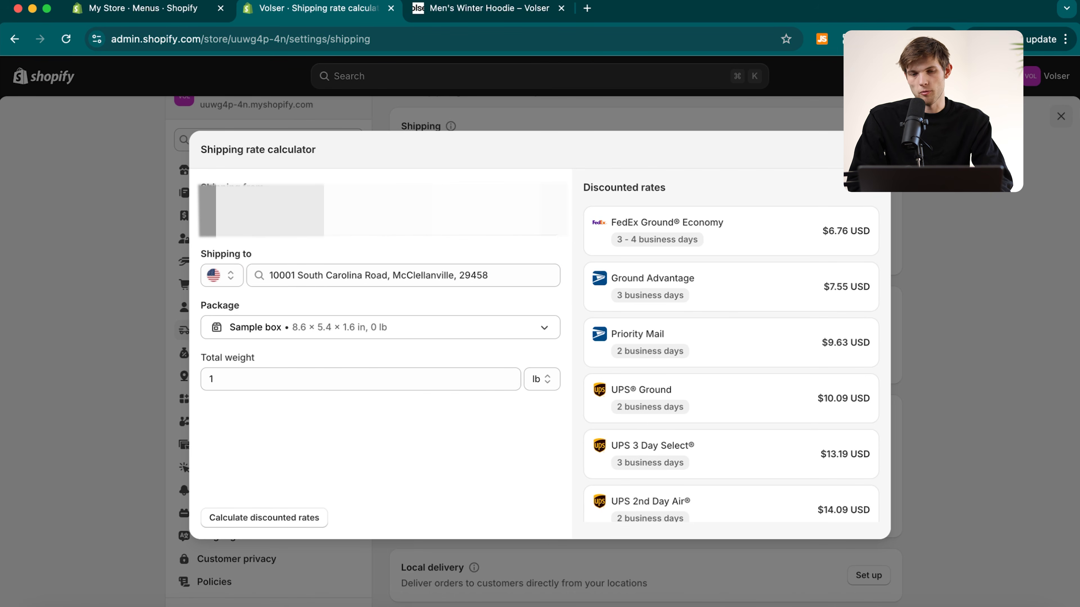
click(873, 149)
- Look through the remaining shipping settings, from delivery expectations and local delivery to packages, shipping documents and custom fulfillment
scroll(594, 223, down, 2)
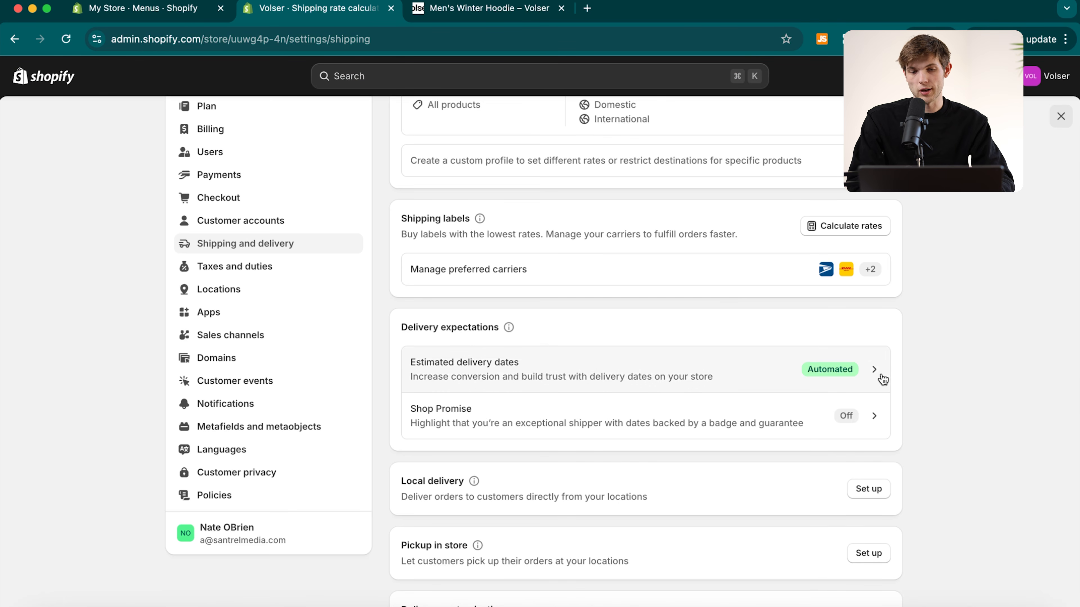
scroll(882, 380, down, 3)
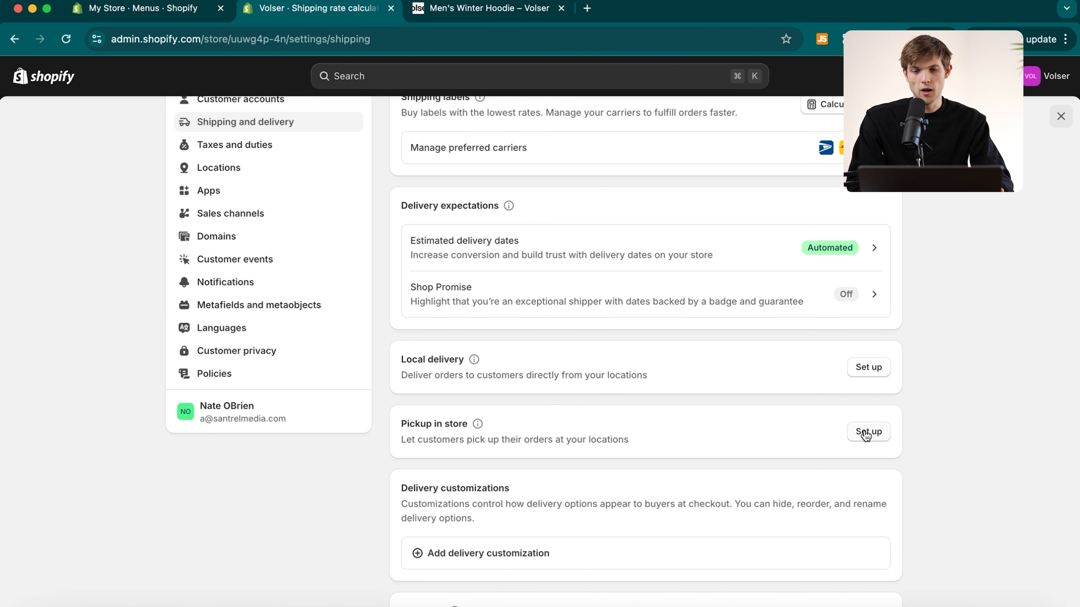
scroll(799, 407, down, 5)
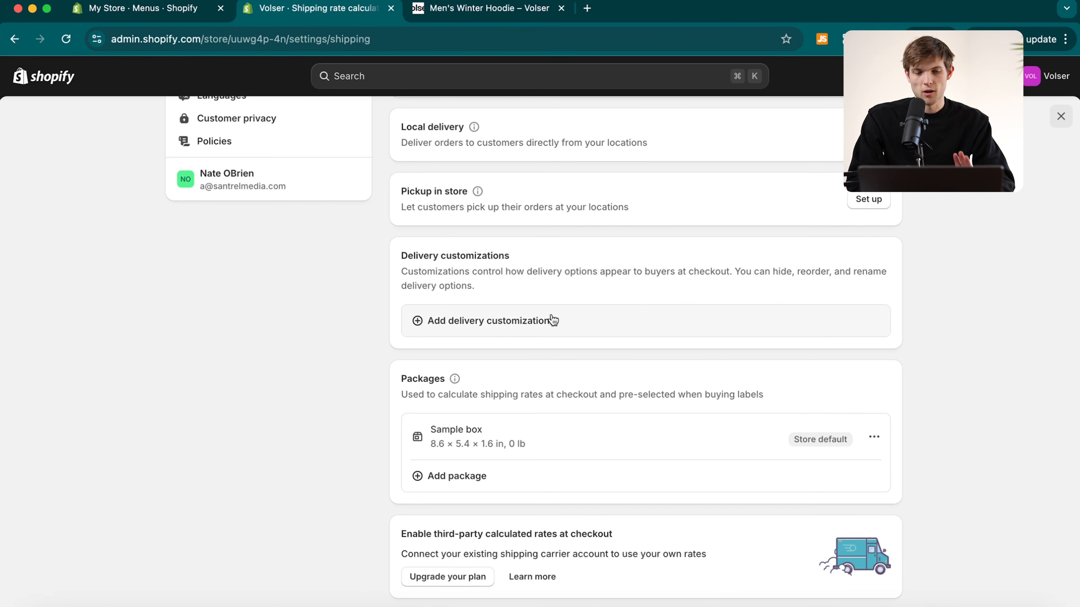
scroll(550, 318, down, 6)
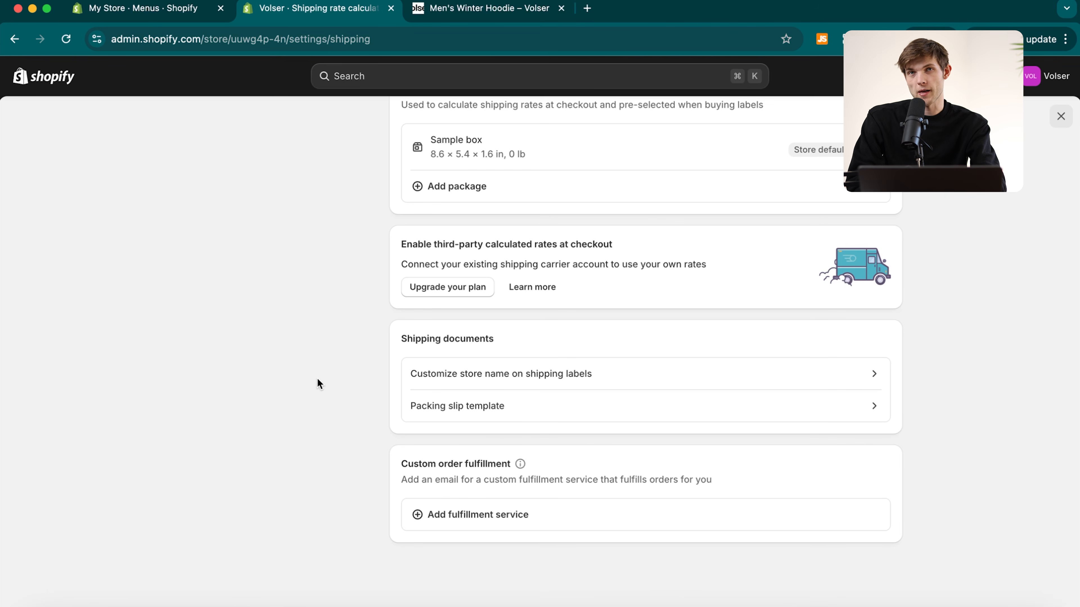
scroll(473, 382, up, 15)
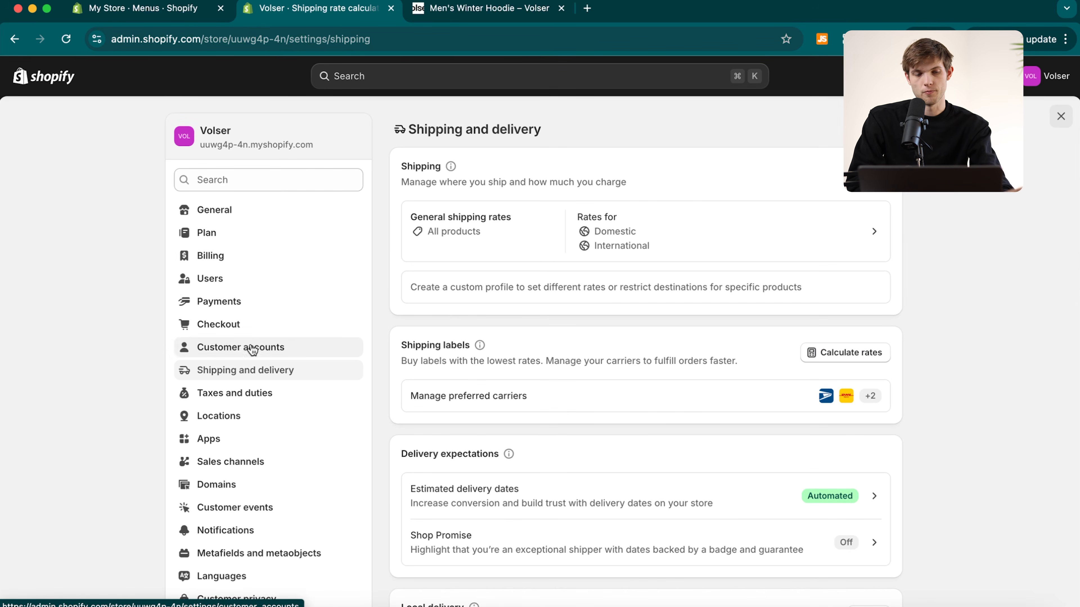
- Open the Taxes and duties settings and review the tax regions, duties and import taxes, and global settings
click(257, 392)
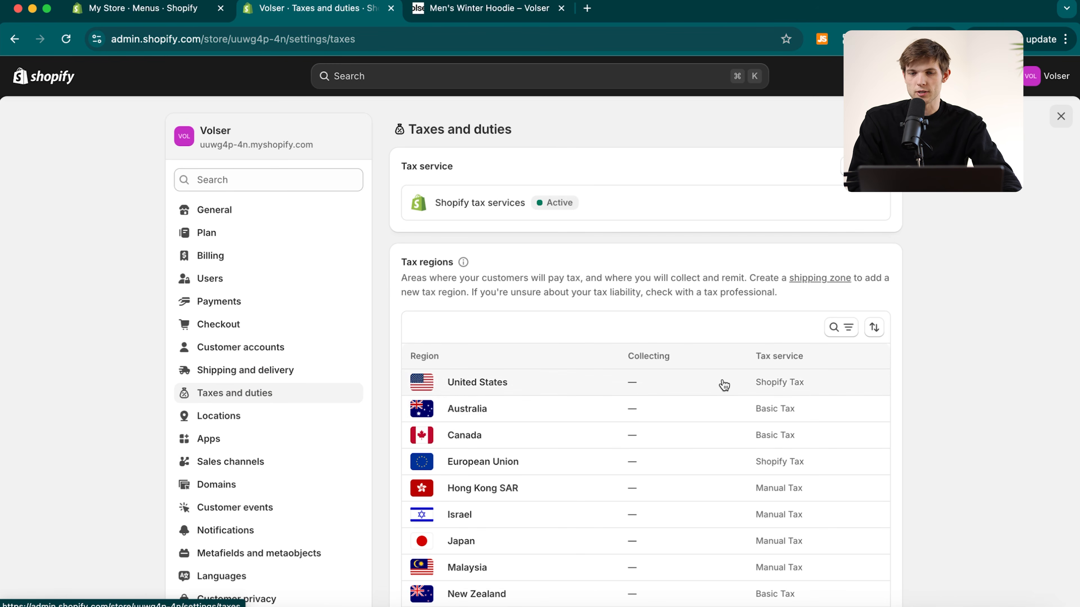
scroll(722, 374, down, 1)
scroll(723, 369, down, 4)
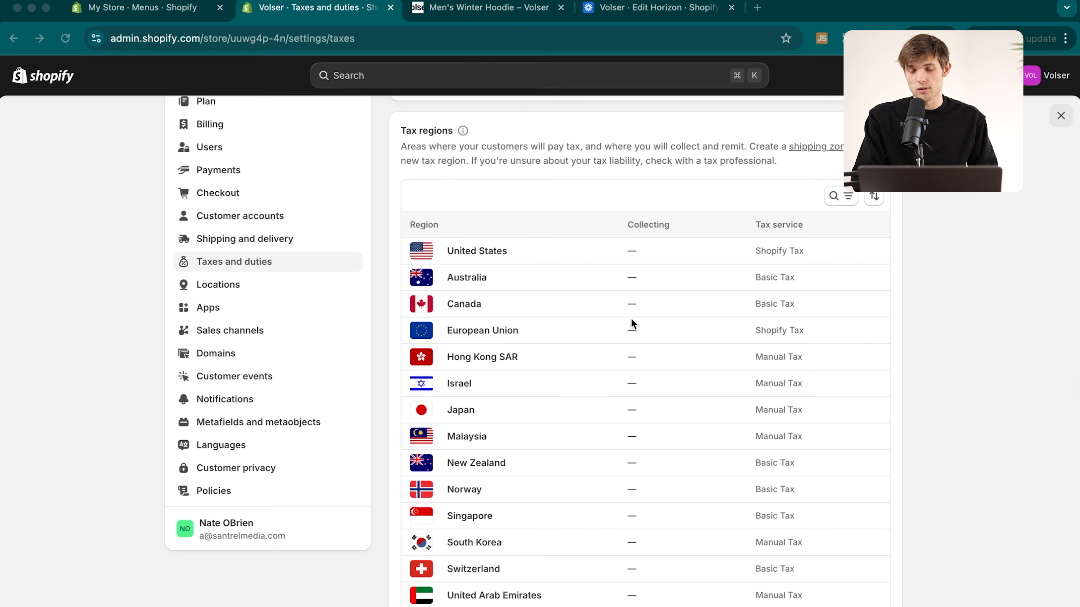
scroll(632, 323, down, 5)
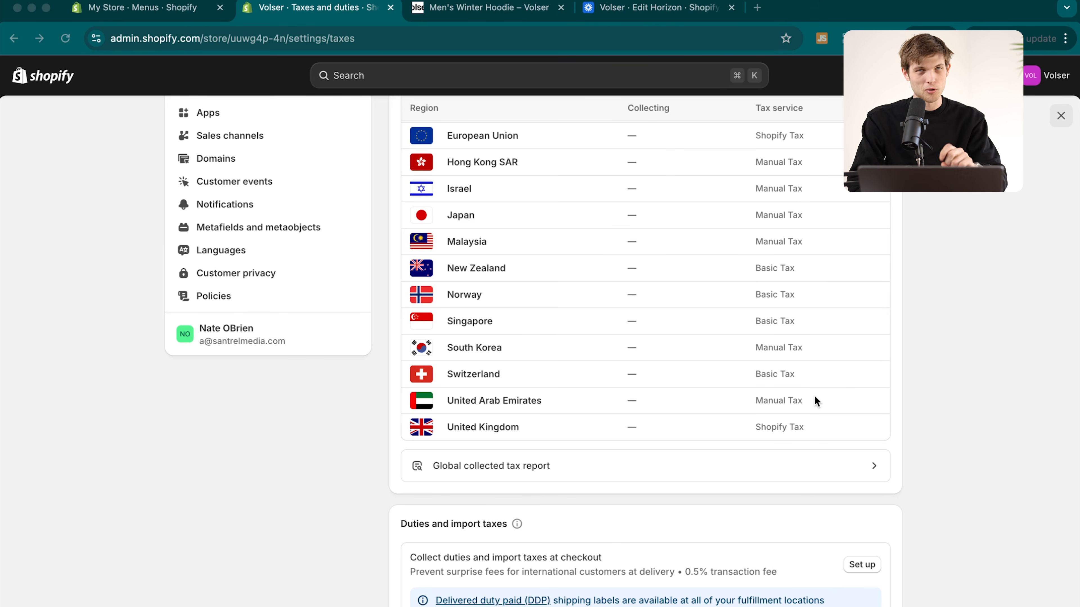
scroll(922, 396, down, 6)
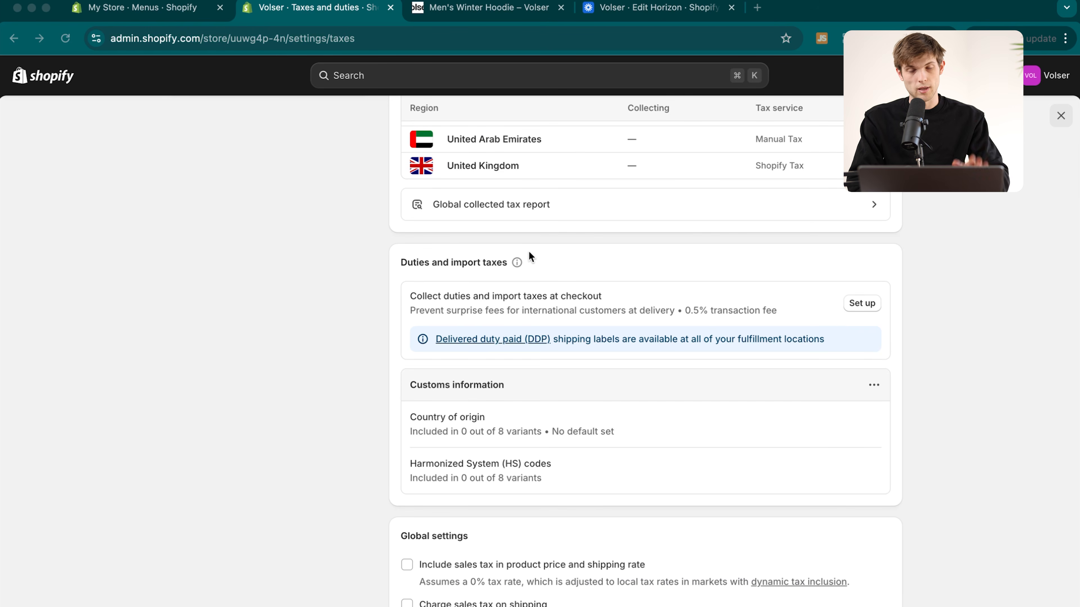
scroll(512, 446, down, 4)
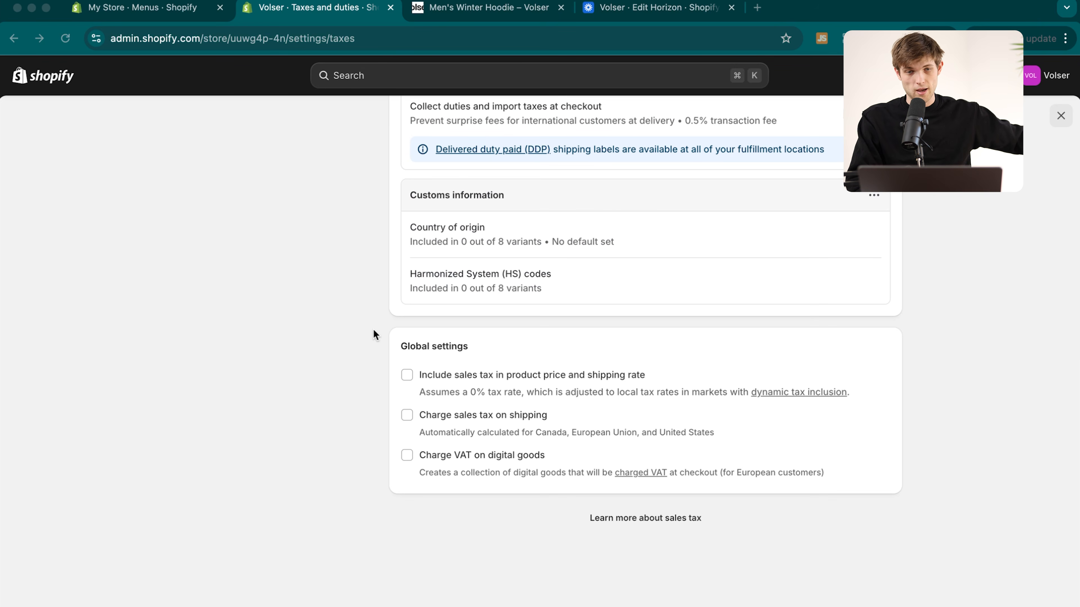
scroll(373, 329, up, 5)
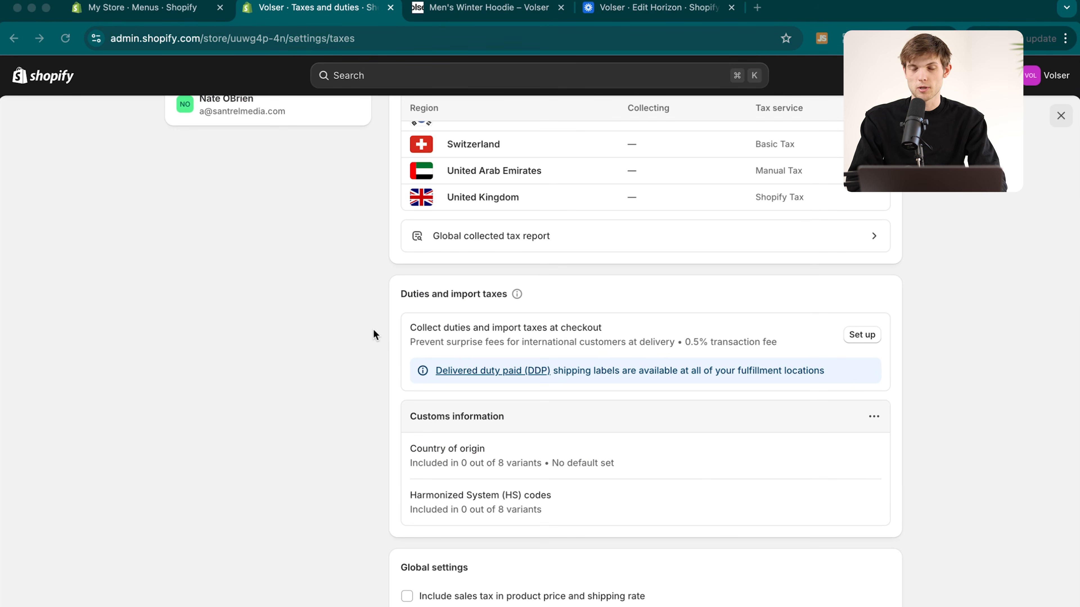
scroll(373, 329, up, 12)
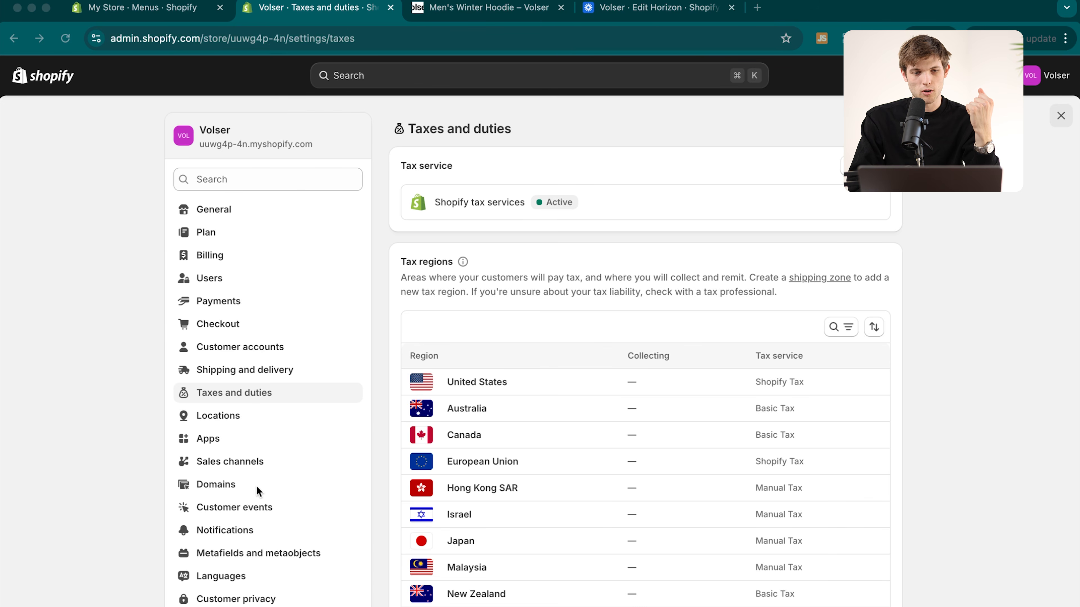
- Open the Domains settings and go to the page for buying a new domain
scroll(258, 491, down, 2)
click(219, 432)
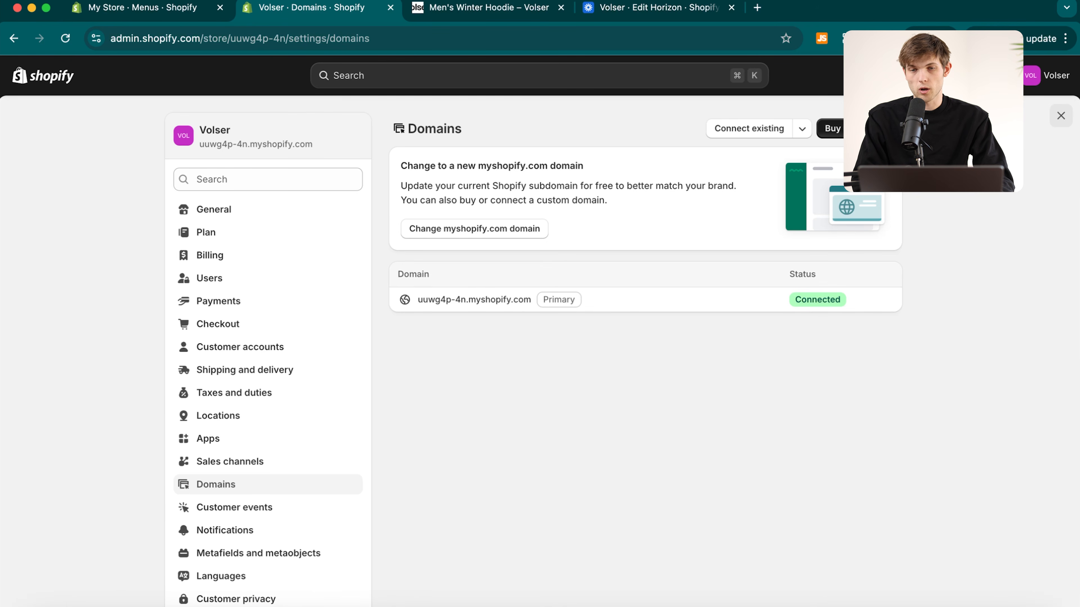
click(838, 133)
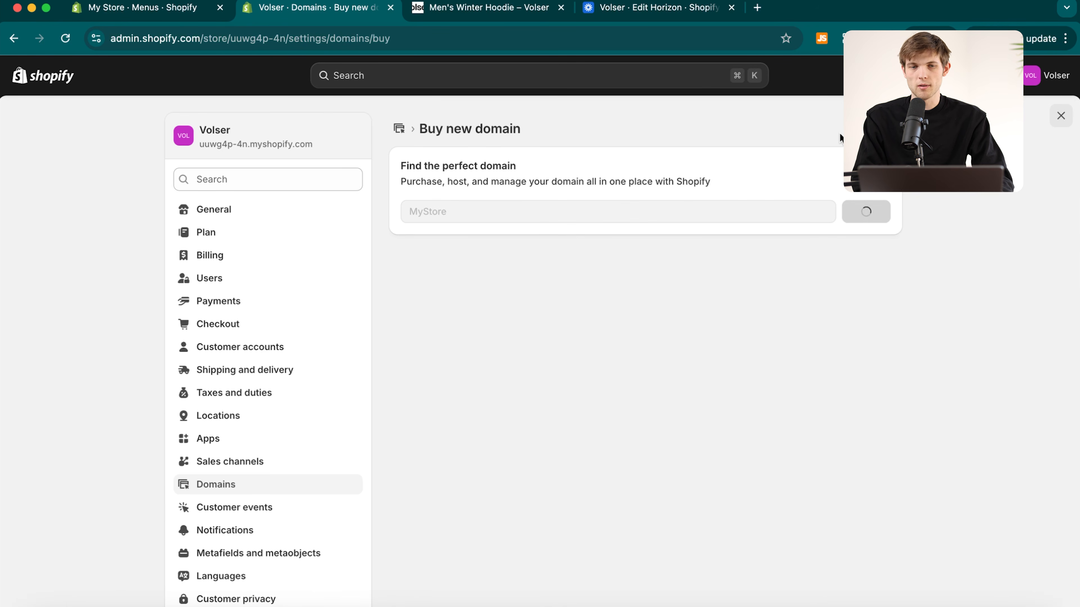
- Search for the domain name Volser and look through the suggested domains and other extensions
key(BackSpace)
key(BackSpace)
key(BackSpace)
key(BackSpace)
key(BackSpace)
key(BackSpace)
key(BackSpace)
text(Volser)
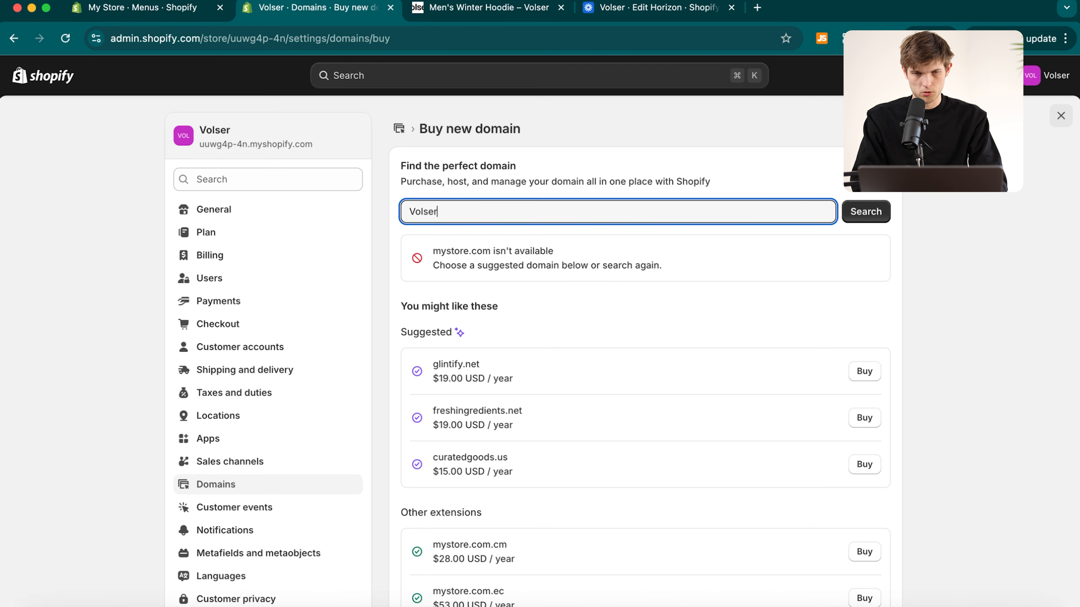
key(Return)
scroll(595, 353, down, 5)
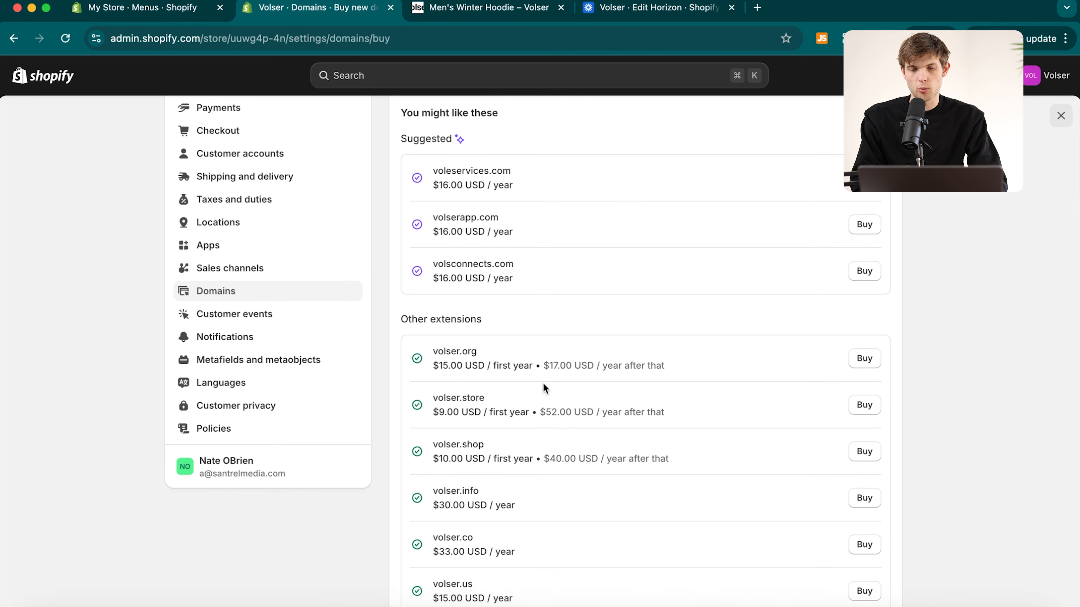
scroll(544, 385, down, 3)
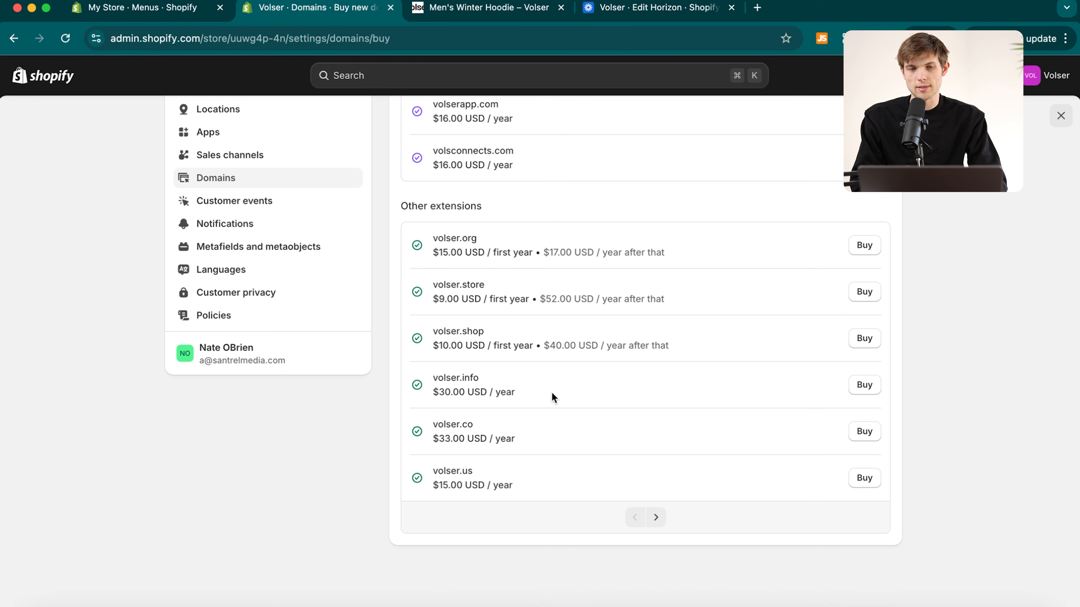
- Search for the domain name Volserapparel.com and choose to buy the exact match
scroll(551, 392, up, 8)
click(462, 210)
text(apparel.com,)
key(BackSpace)
click(866, 211)
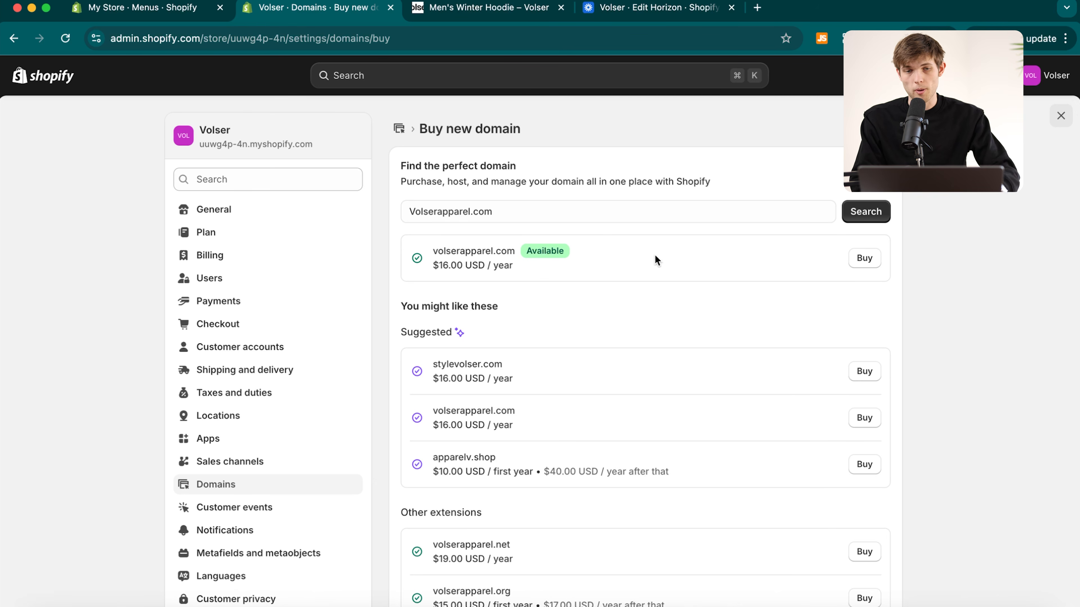
click(869, 260)
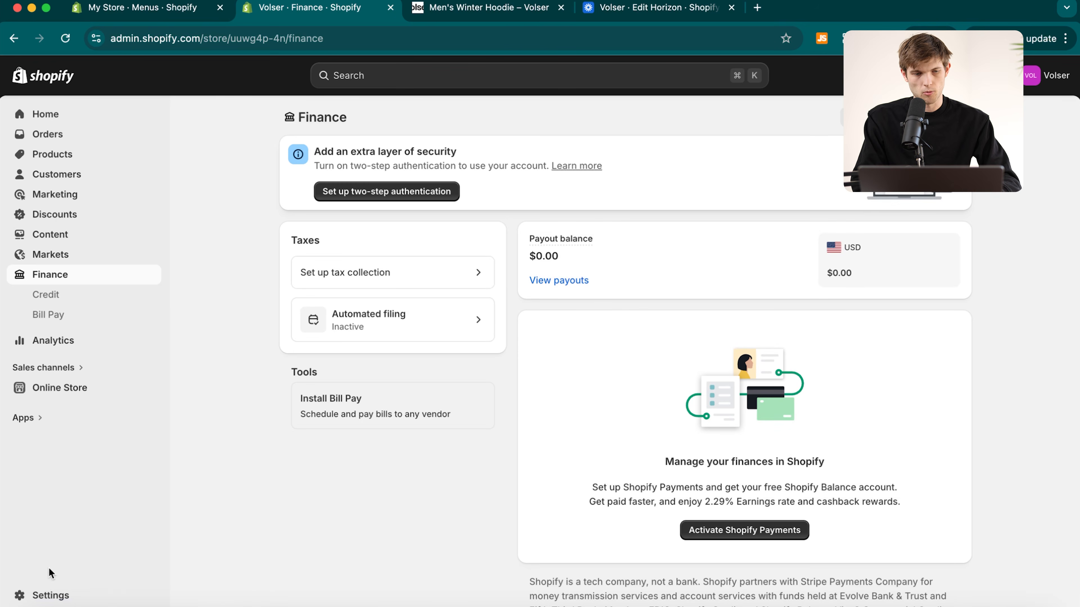
- Reopen the Domains settings to review the store's domain options, and return to the admin home page
click(50, 595)
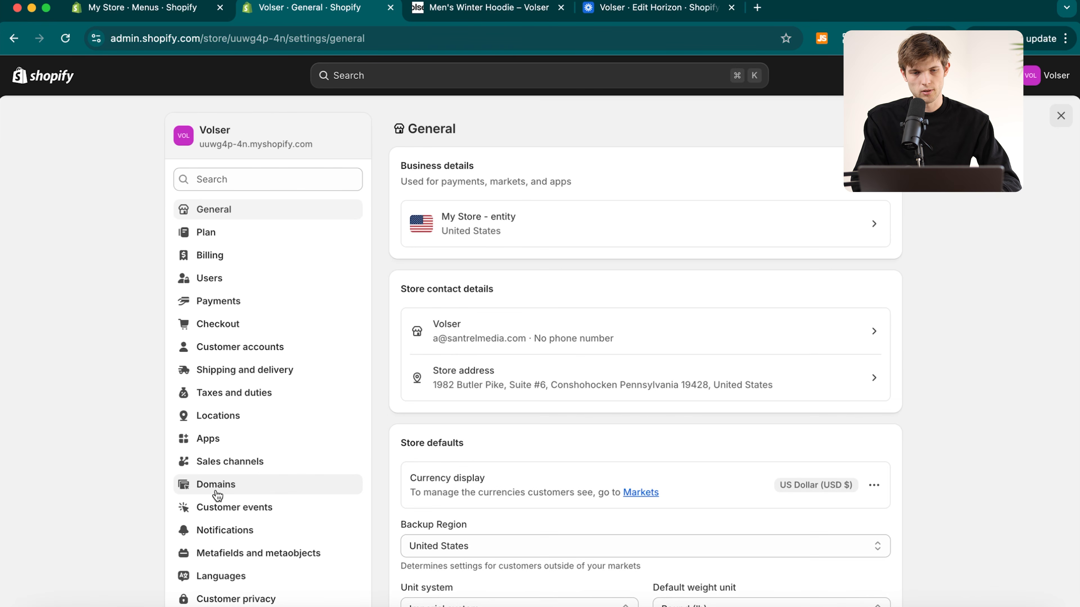
click(217, 487)
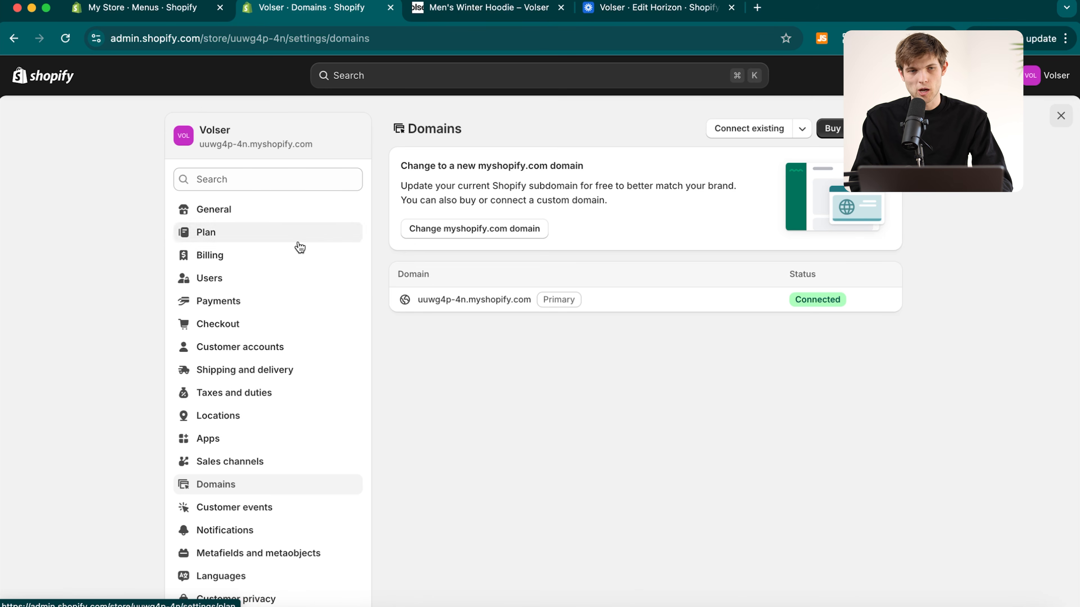
click(37, 83)
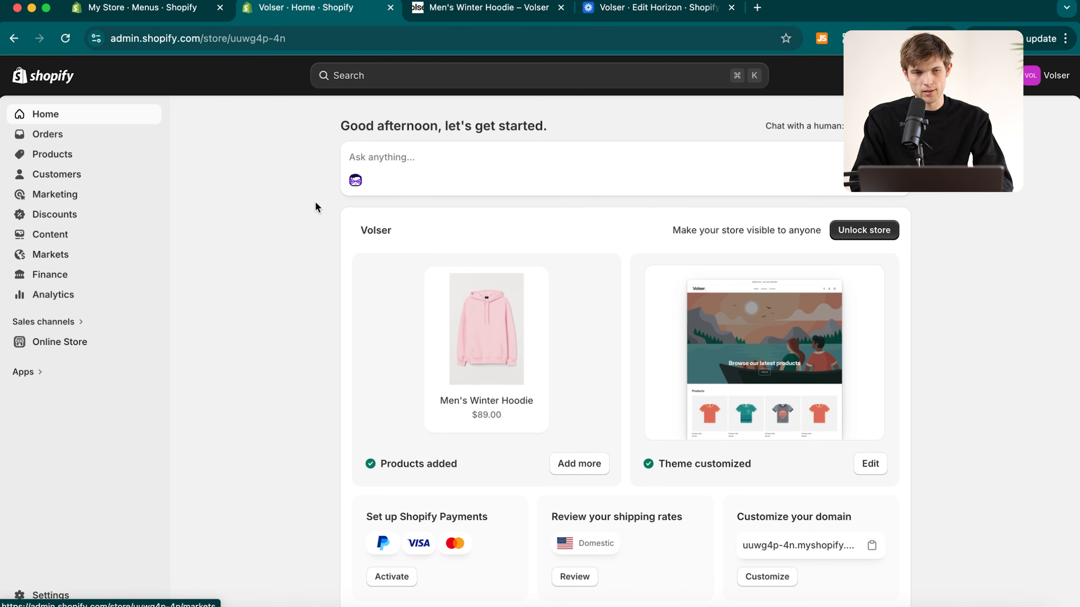
- Remove the password protection from the online store's current Horizon theme and view the public store
click(69, 342)
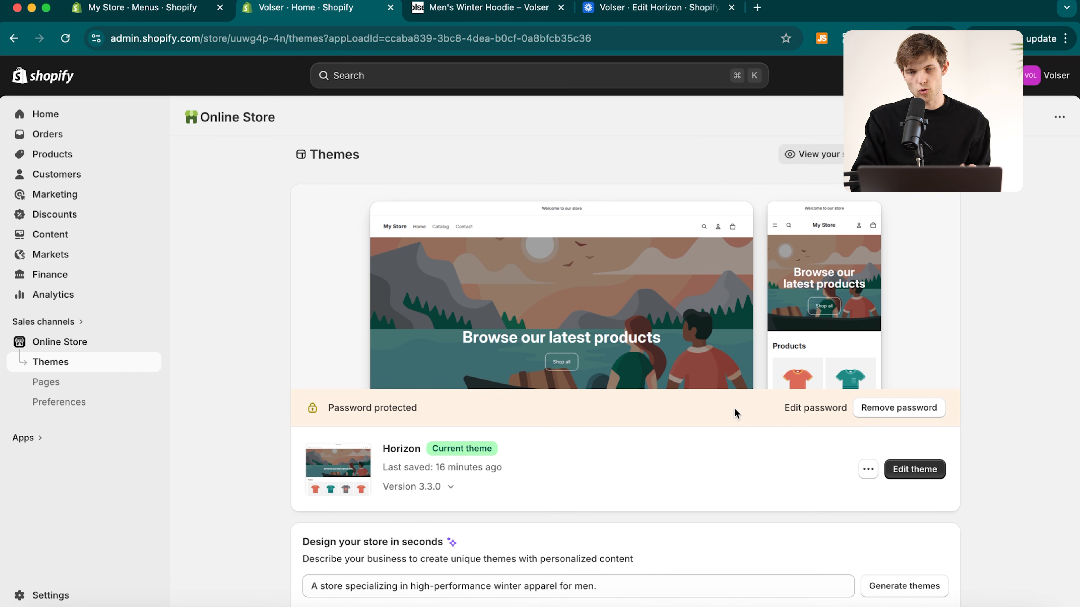
click(897, 410)
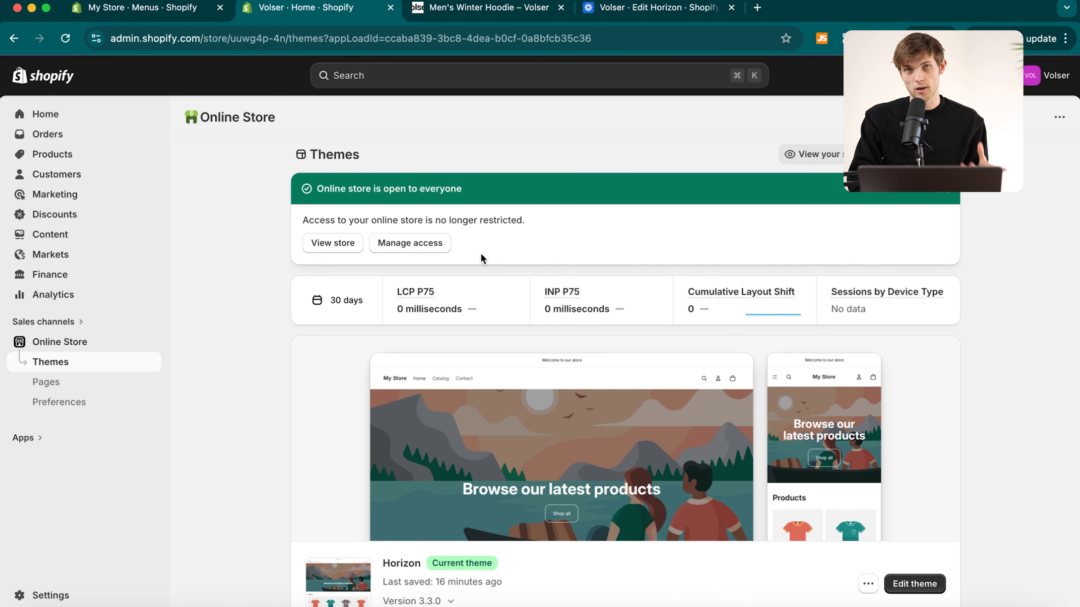
click(338, 250)
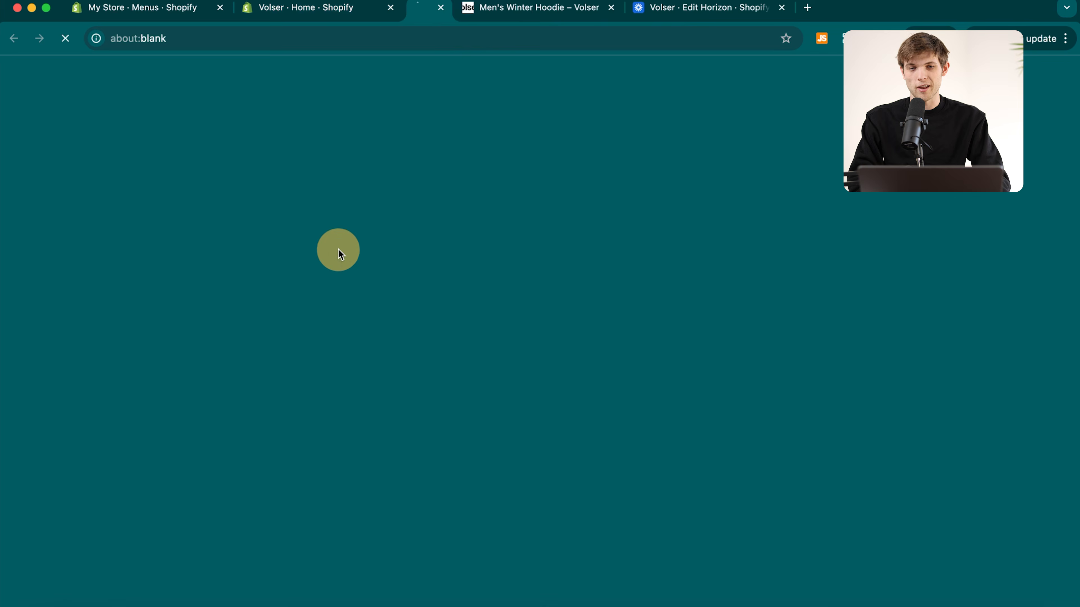